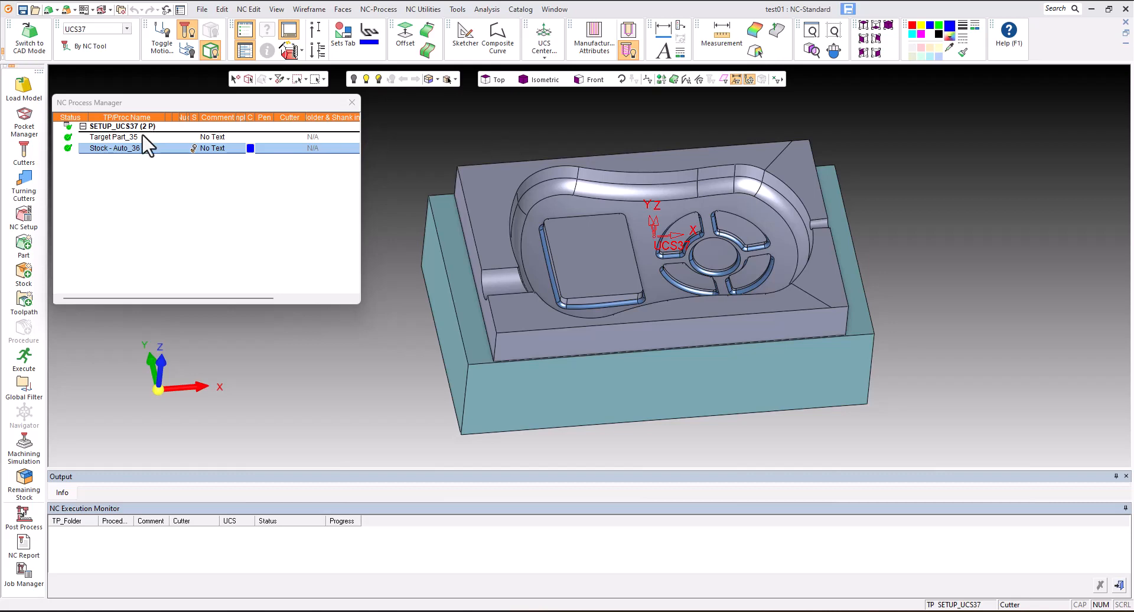
Delete the SETUP_UCS37 setup together with its target part and stock procedures.
right_click(108, 127)
left_click(96, 150)
left_click(108, 128)
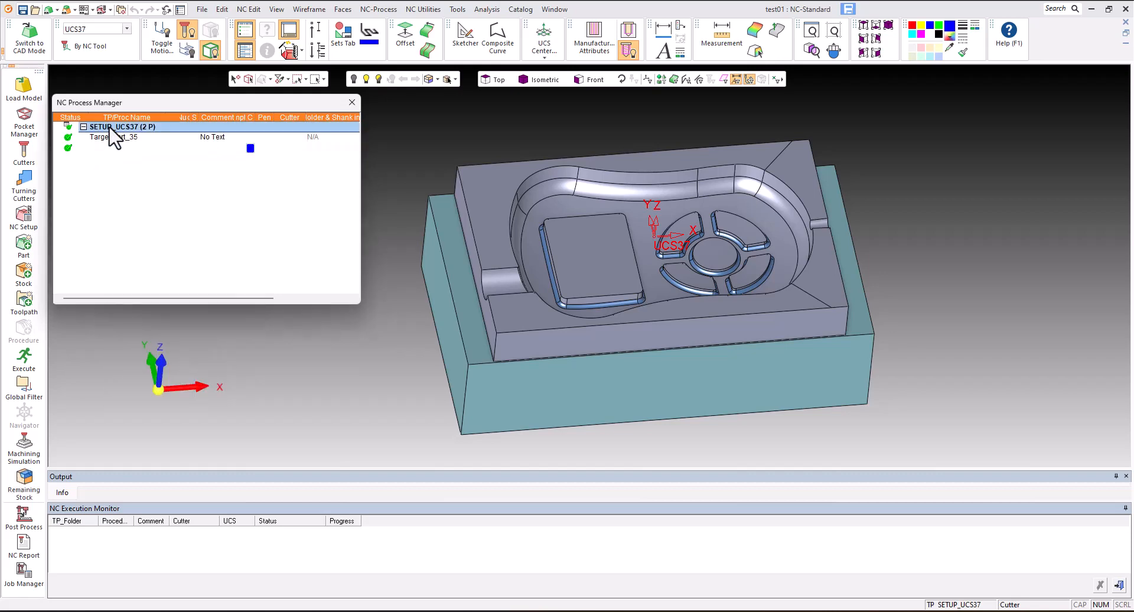
right_click(116, 131)
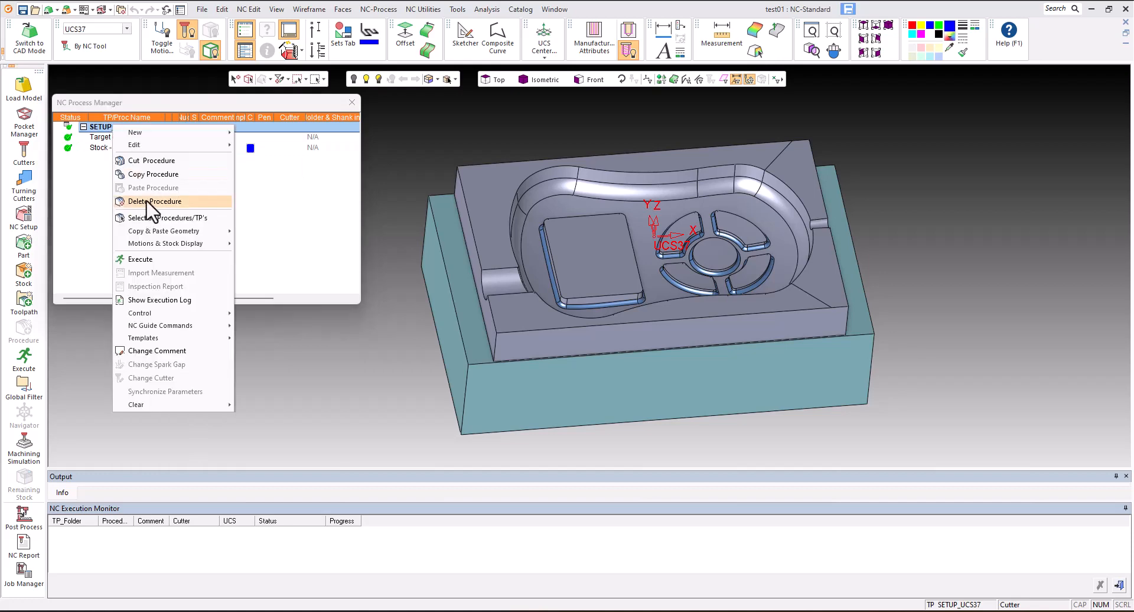
left_click(153, 201)
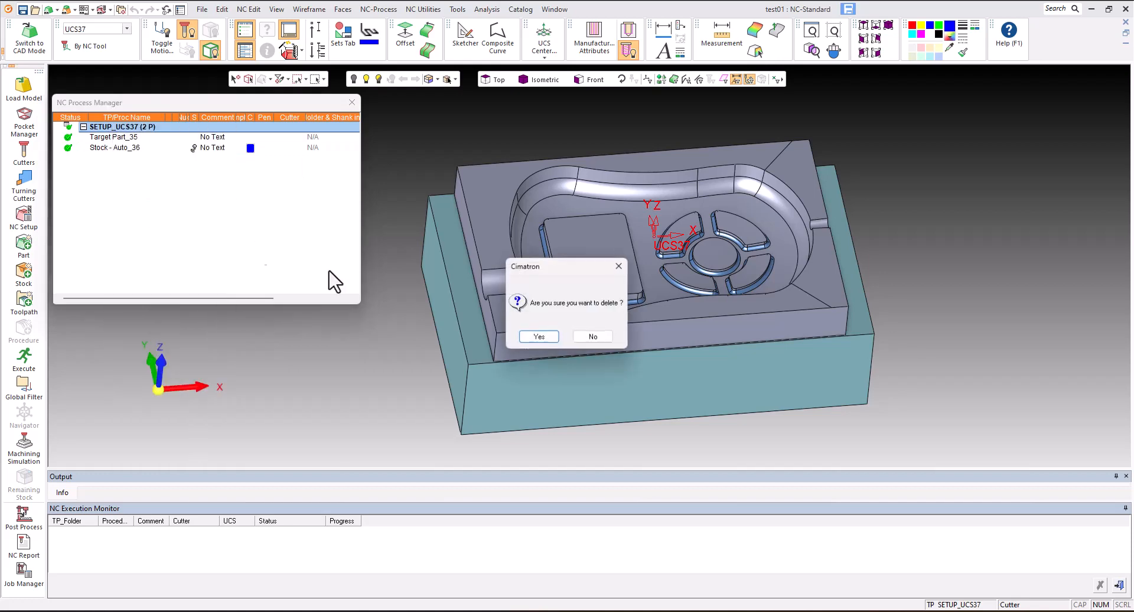
left_click(539, 337)
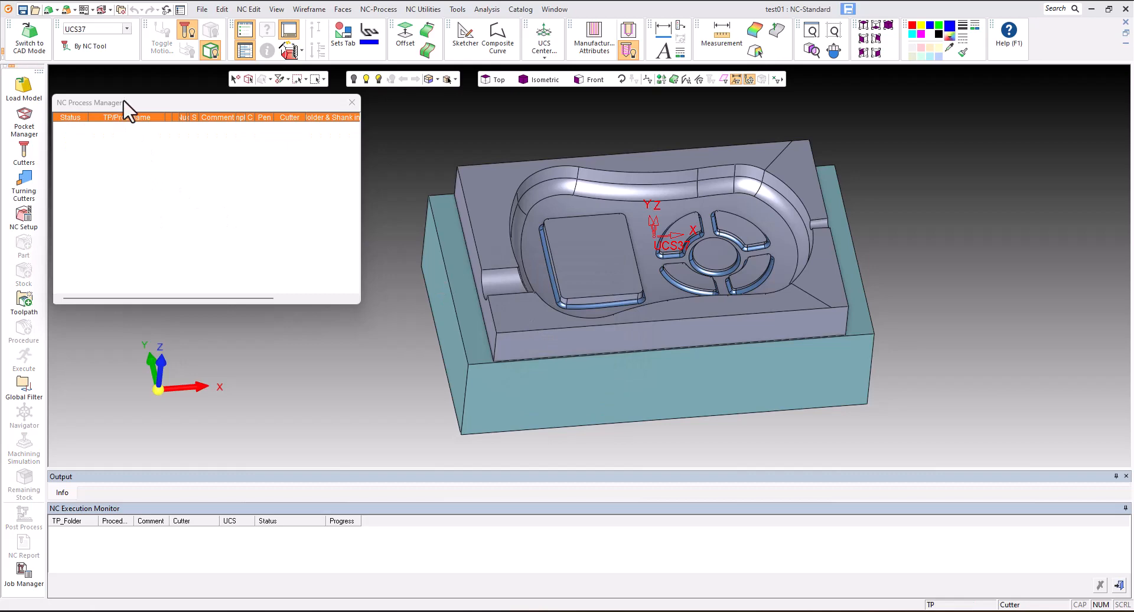
mouse_move(125, 108)
left_mouse_down()
mouse_move(138, 105)
mouse_move(133, 97)
left_mouse_up()
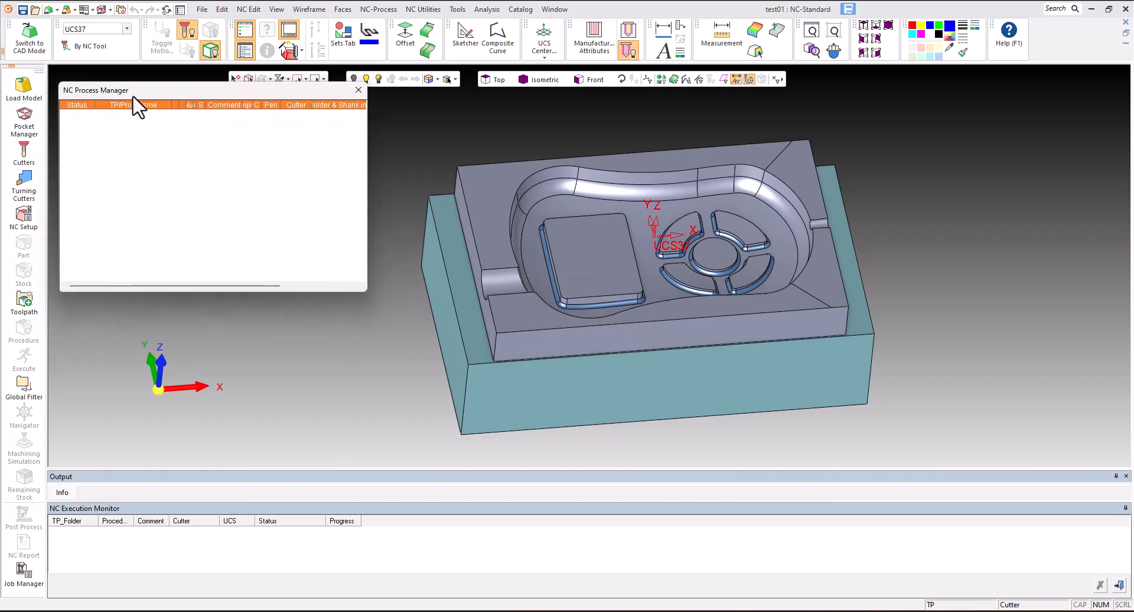
Start a new NC setup and name it Top.
left_click(22, 219)
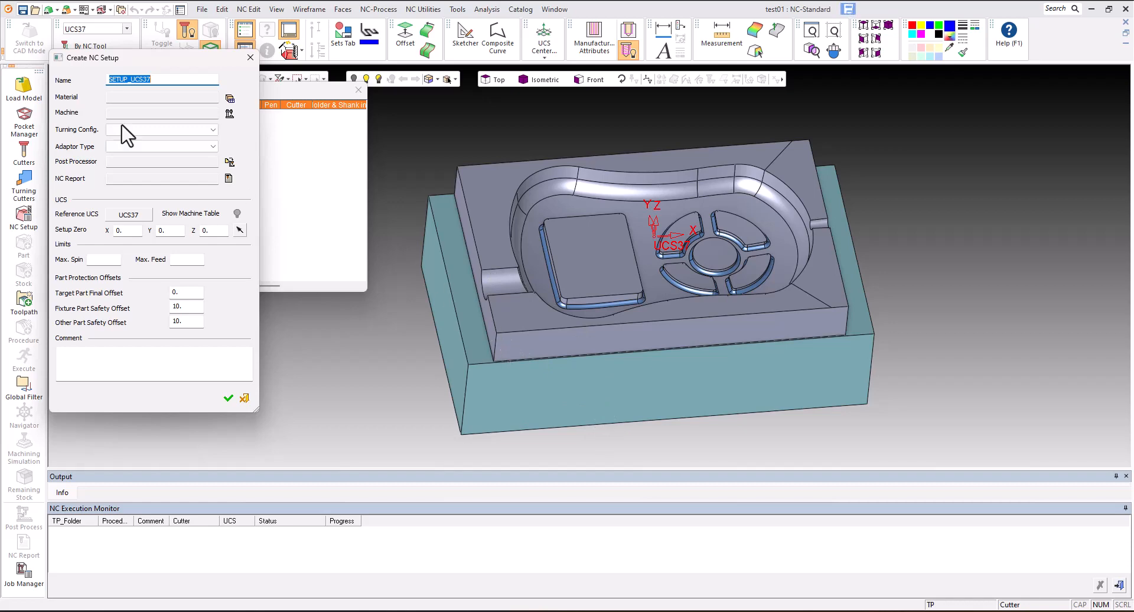
left_click(153, 82)
double_click(153, 81)
type("Top")
left_click(230, 99)
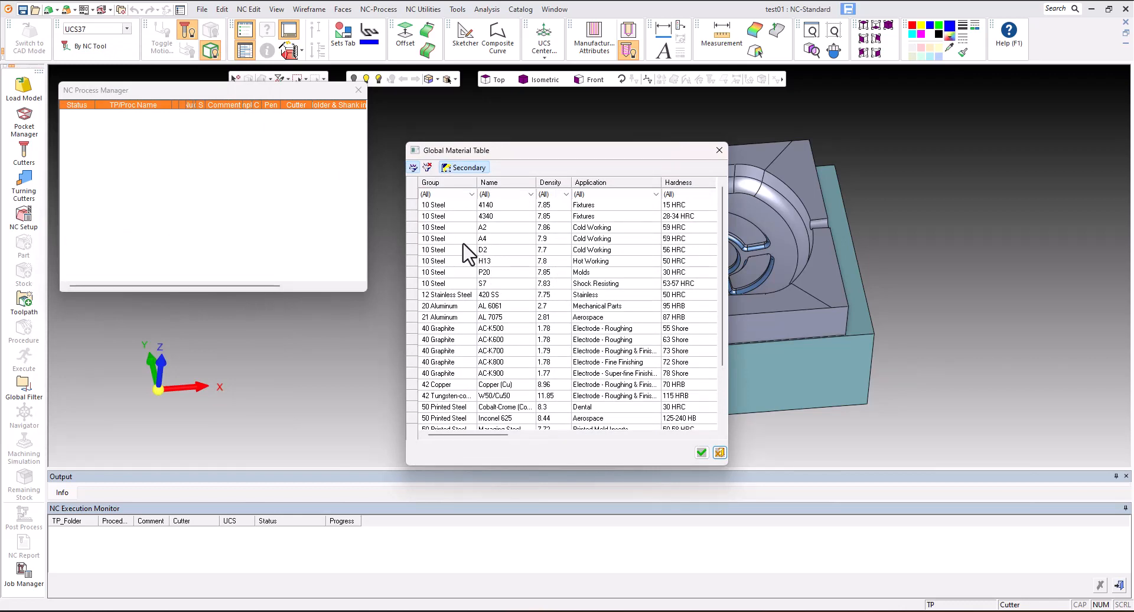
left_click(488, 261)
left_click(485, 273)
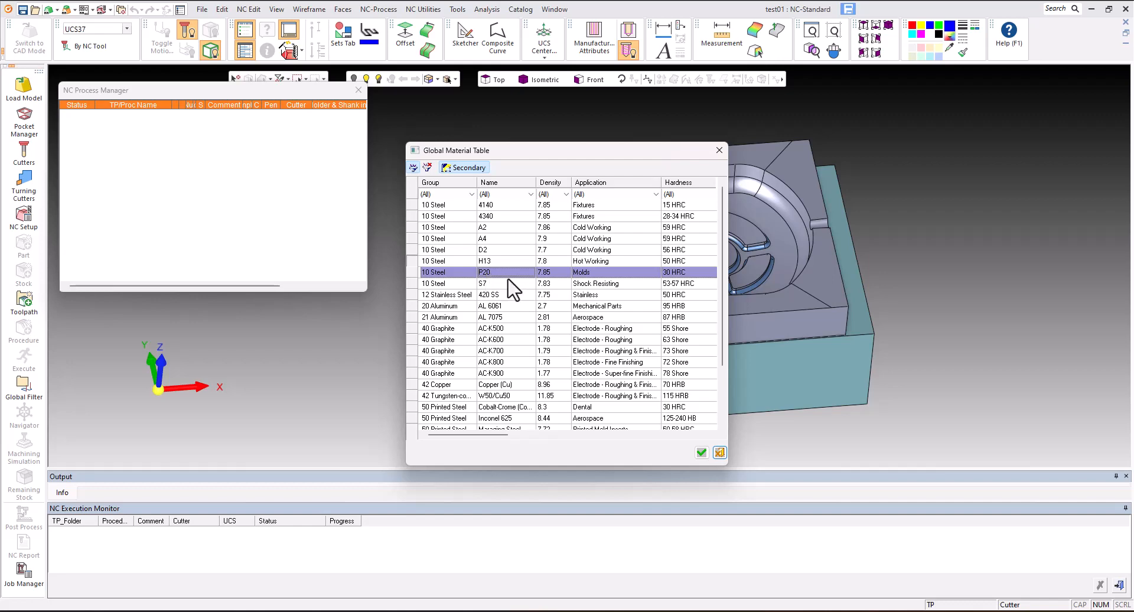
left_click(721, 452)
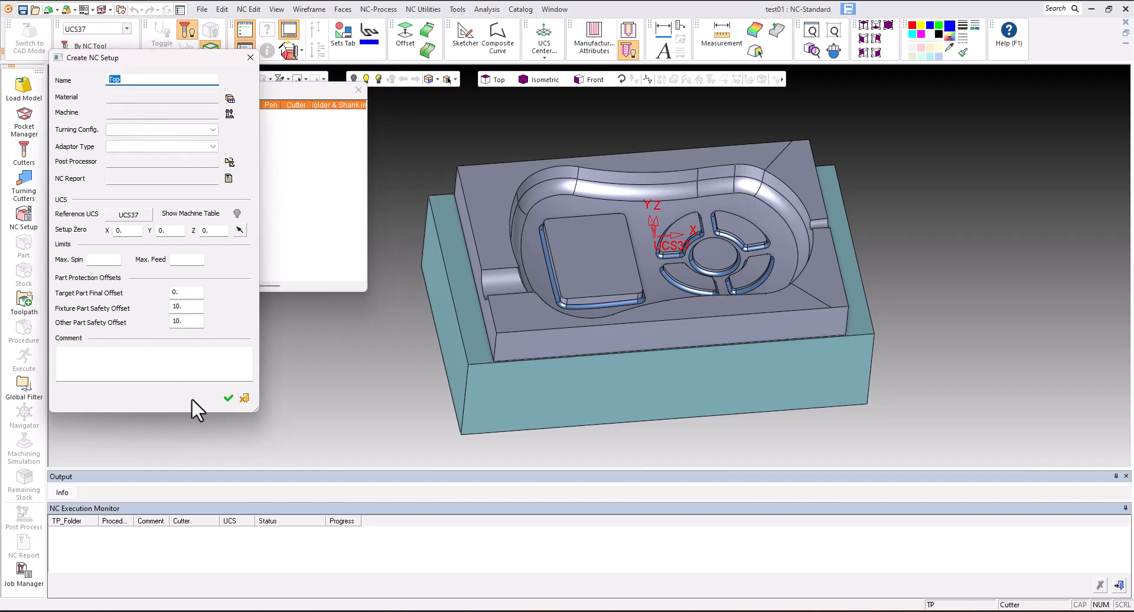
Choose UCS37 as the reference UCS and create the Top setup.
left_click(137, 216)
left_click(147, 216)
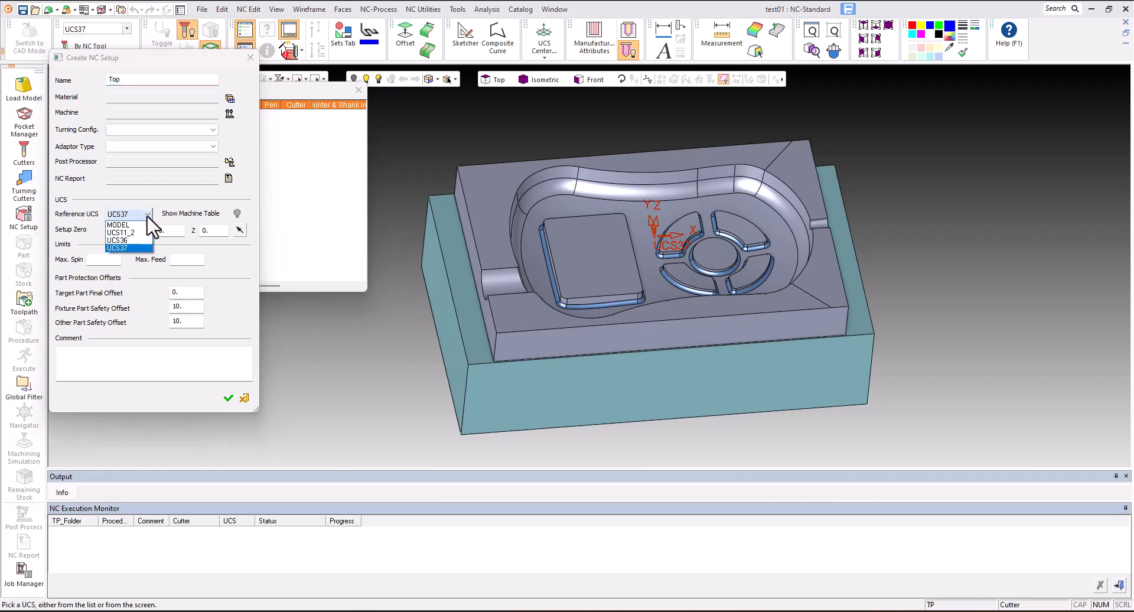
left_click(130, 247)
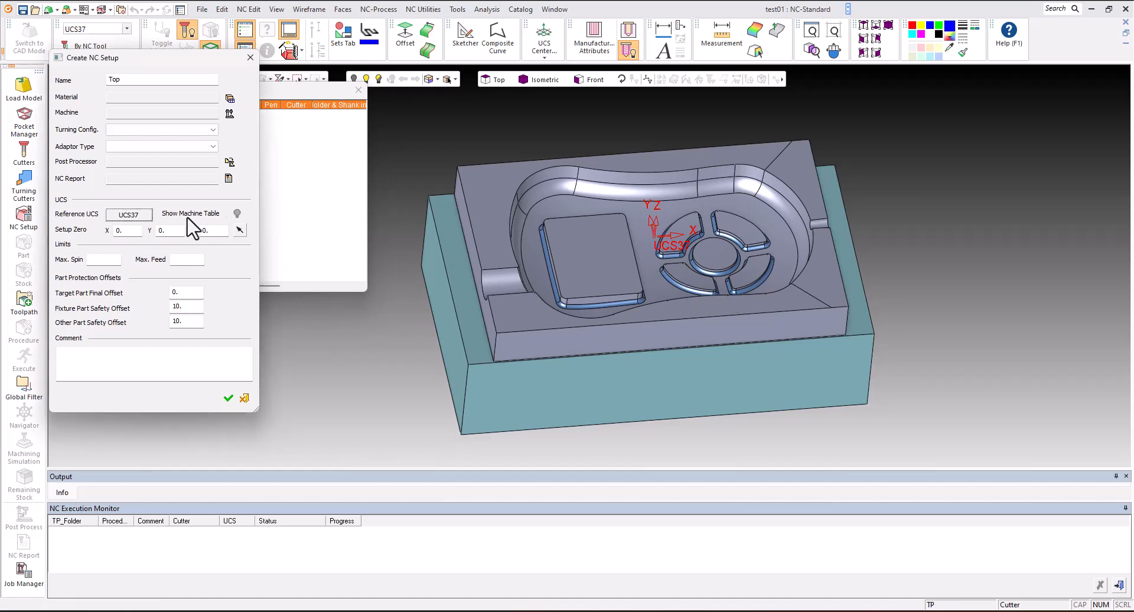
left_click(228, 398)
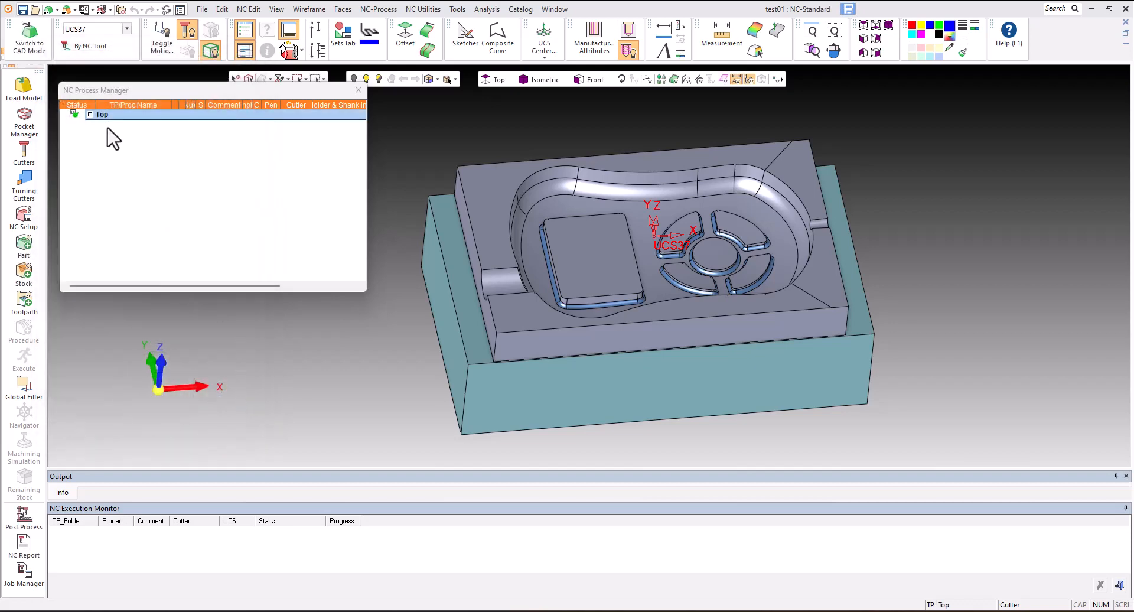
Add a part of type Target to the Top setup, using all the preselected model faces.
left_click(23, 252)
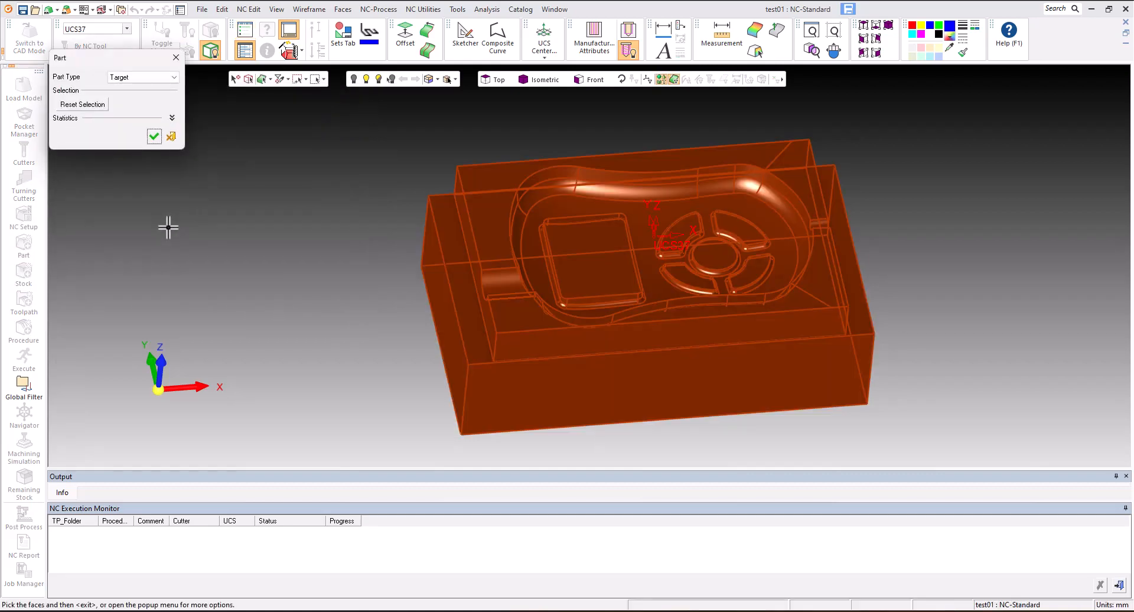
left_click(127, 77)
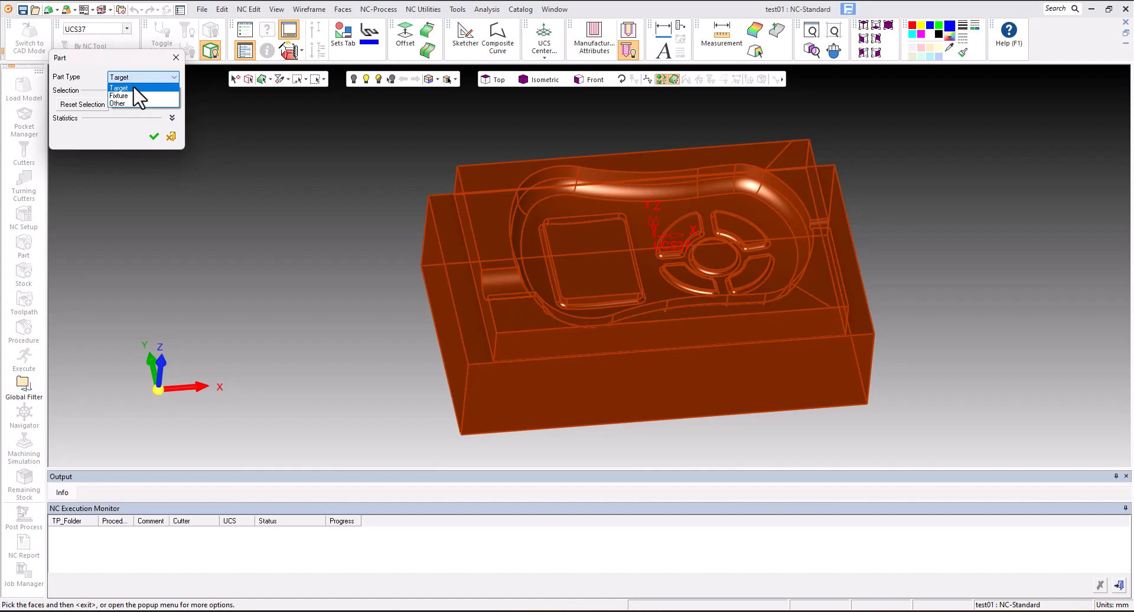
left_click(132, 88)
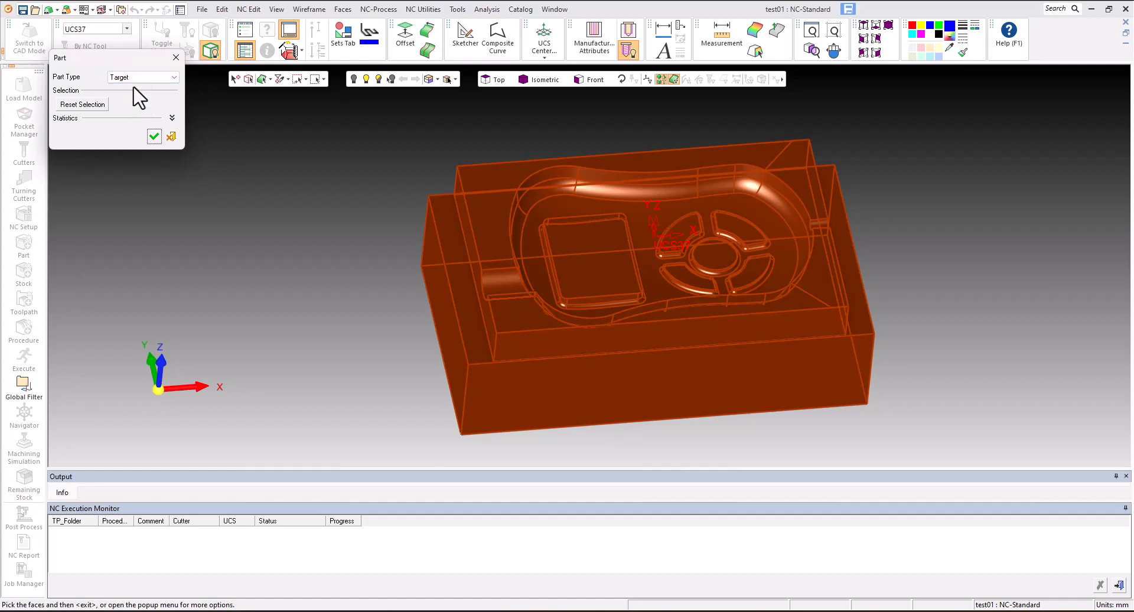
left_click(154, 137)
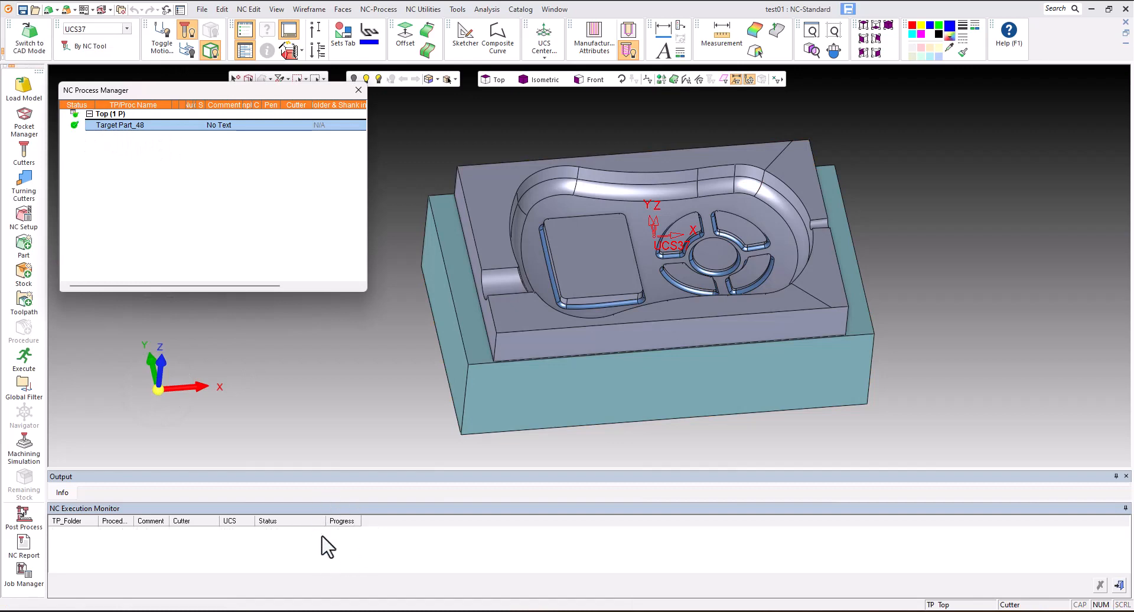
Start an initial stock definition with the Bounding Box type and look at the model from the top.
left_click(26, 280)
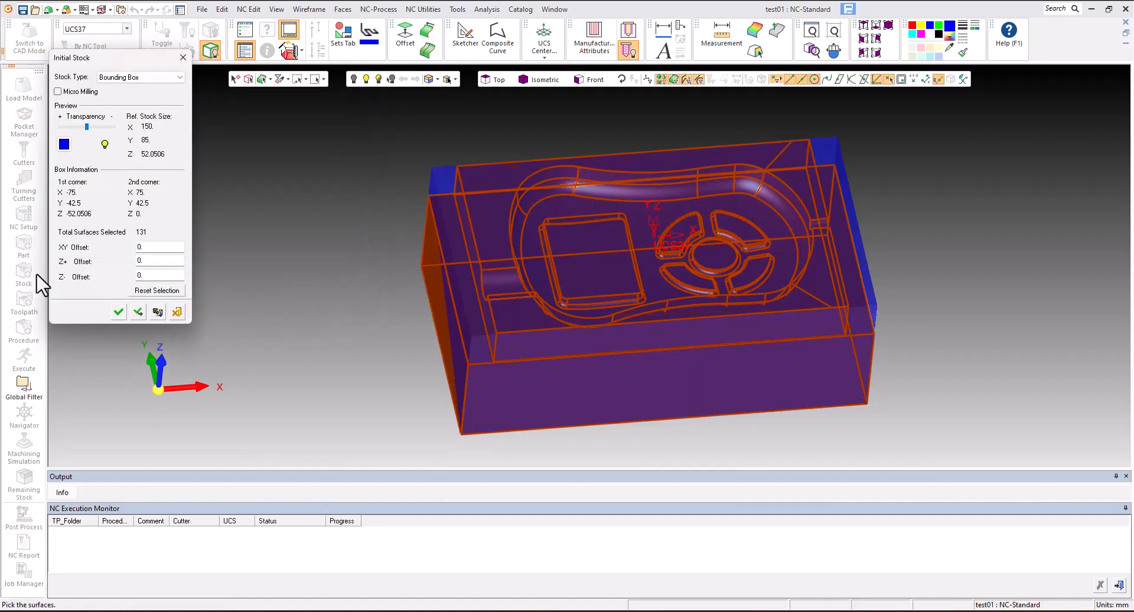
left_click_drag(120, 65, 249, 114)
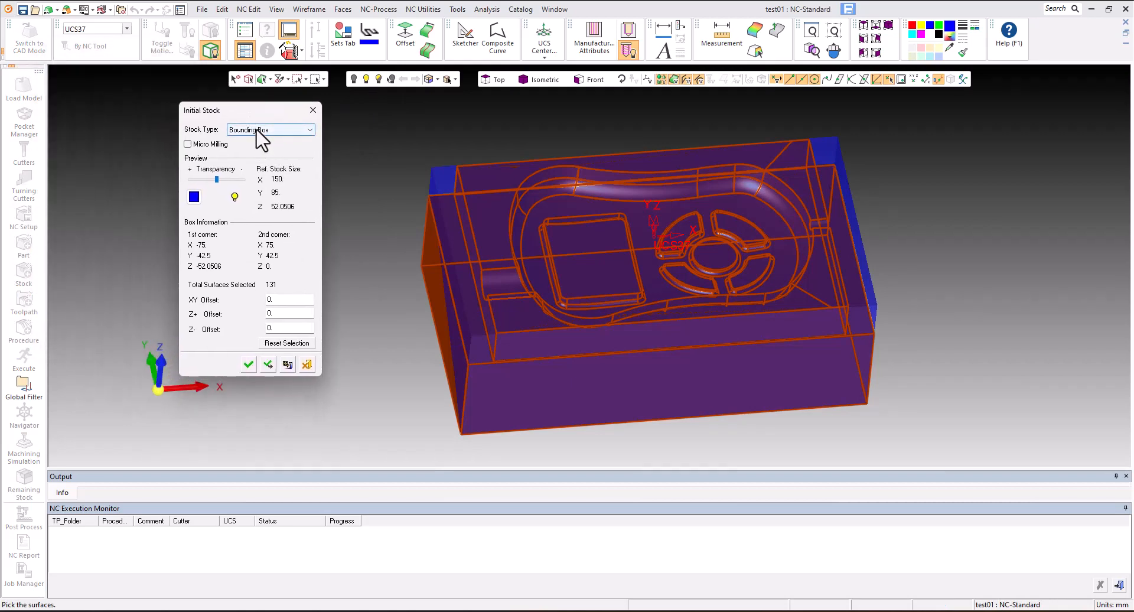
left_click(261, 131)
left_click(259, 165)
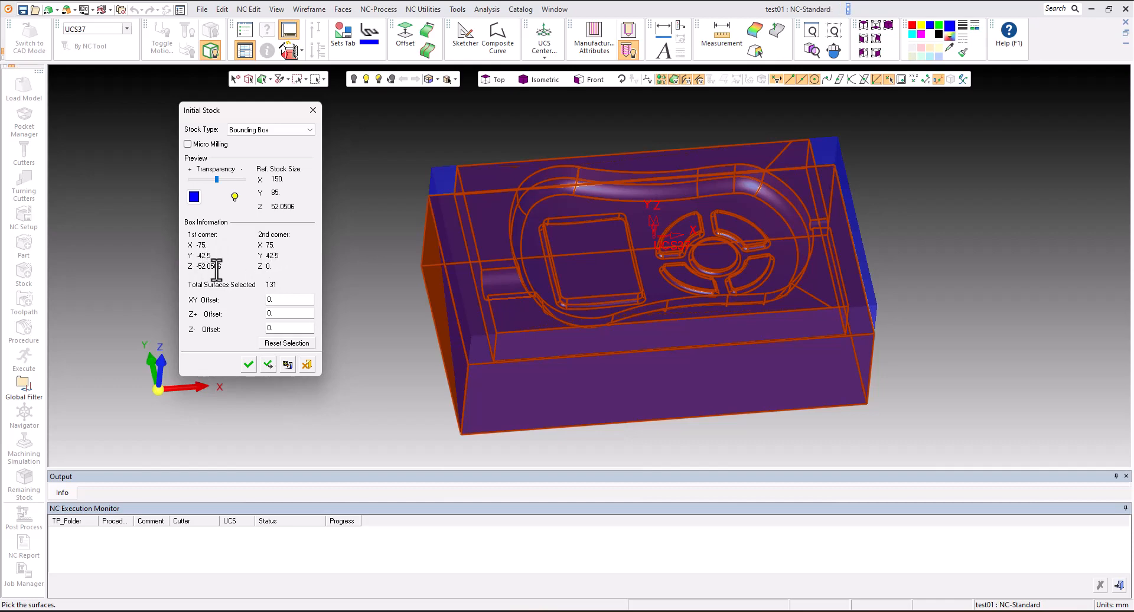
left_click(484, 79)
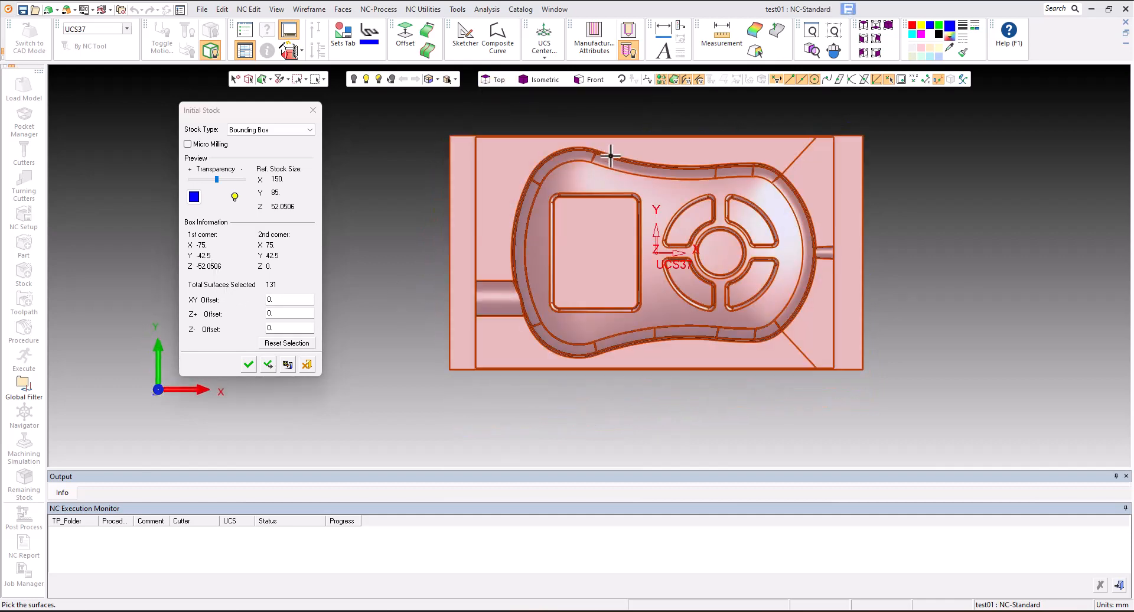
Try an XY offset of 10 on the bounding box stock and reset it to 0.
double_click(276, 300)
type("10")
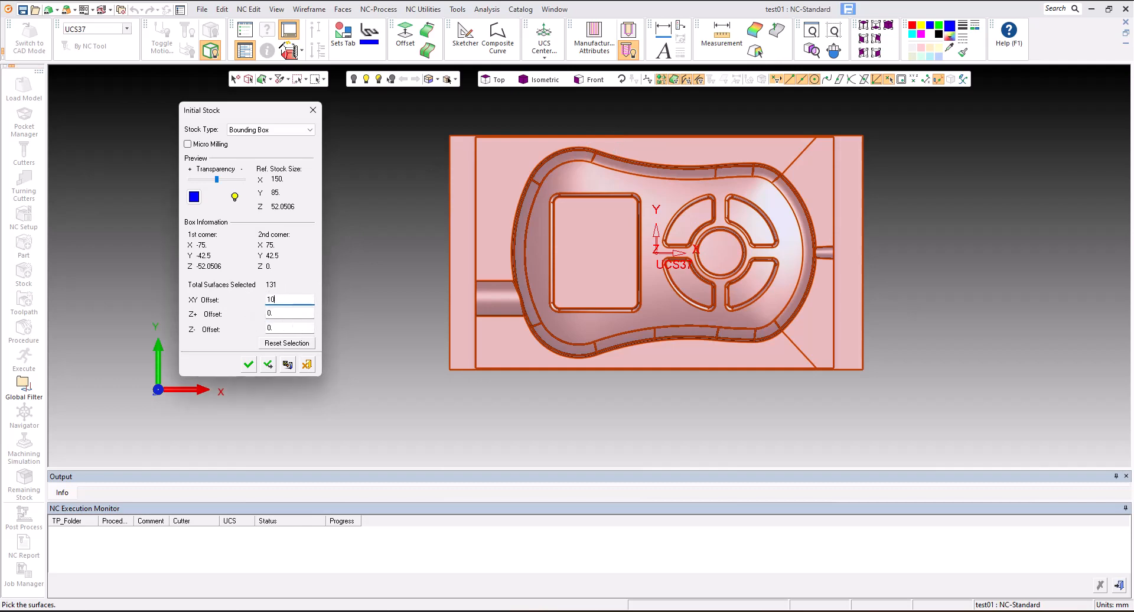
key("Return")
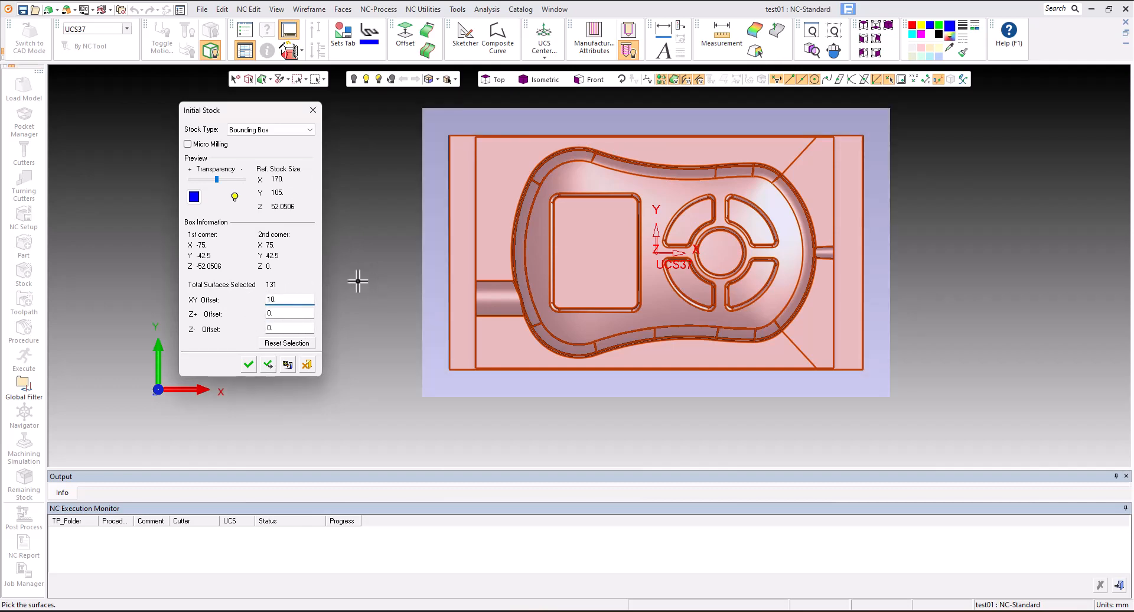
double_click(276, 300)
left_click_drag(282, 302, 243, 300)
key("Return")
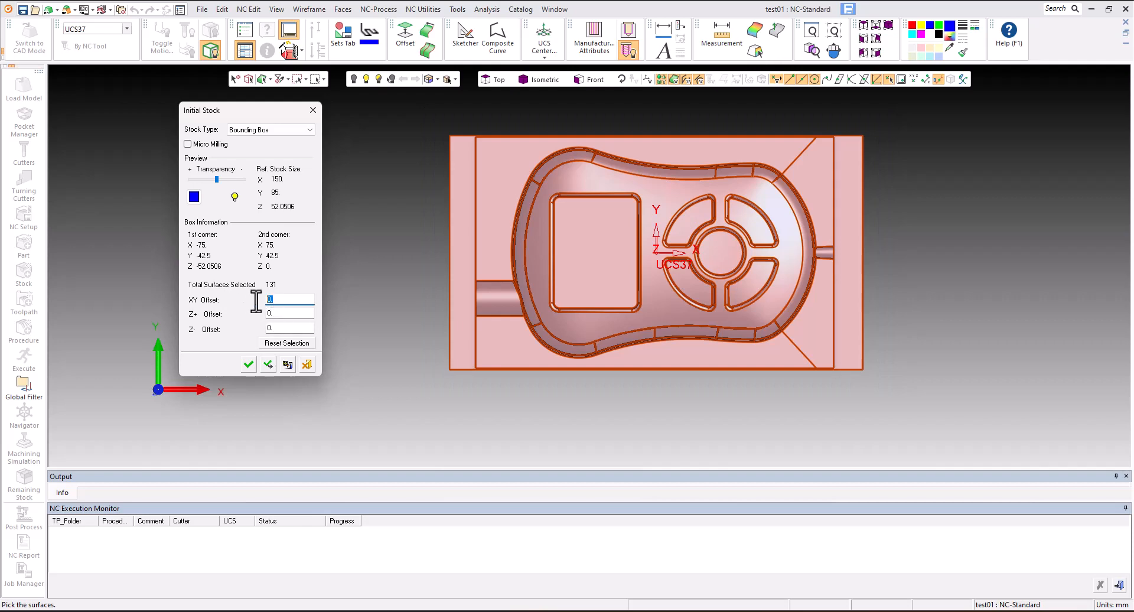
Apply the XY offset of 10 again to check the reference stock size, and return the offset to 0.
left_click_drag(271, 300, 258, 312)
type("10")
key("Return")
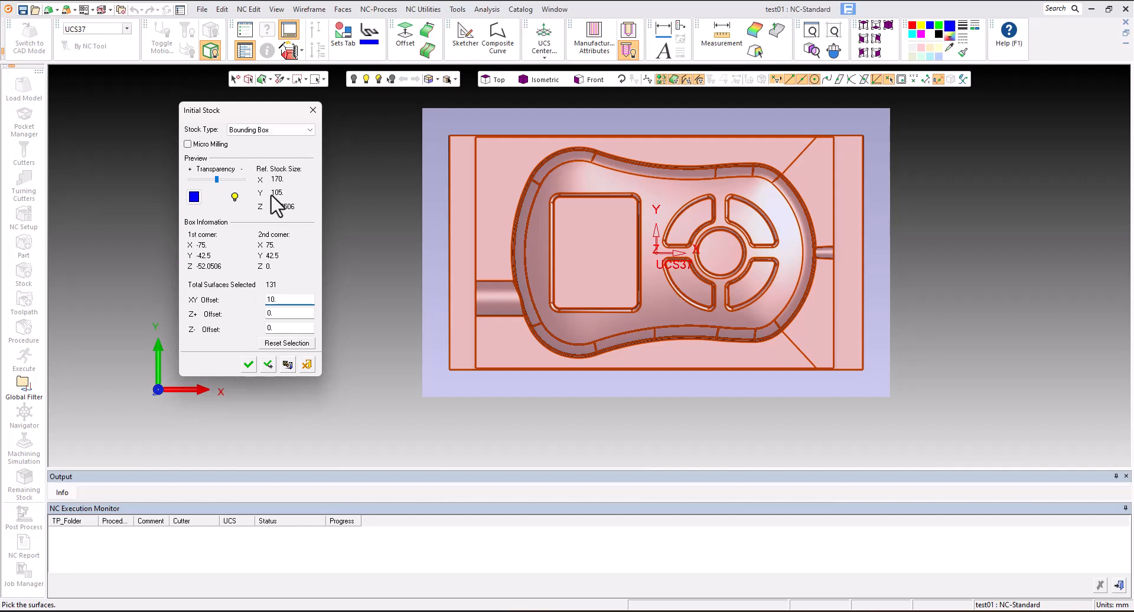
double_click(286, 195)
double_click(273, 299)
type("0")
key("Return")
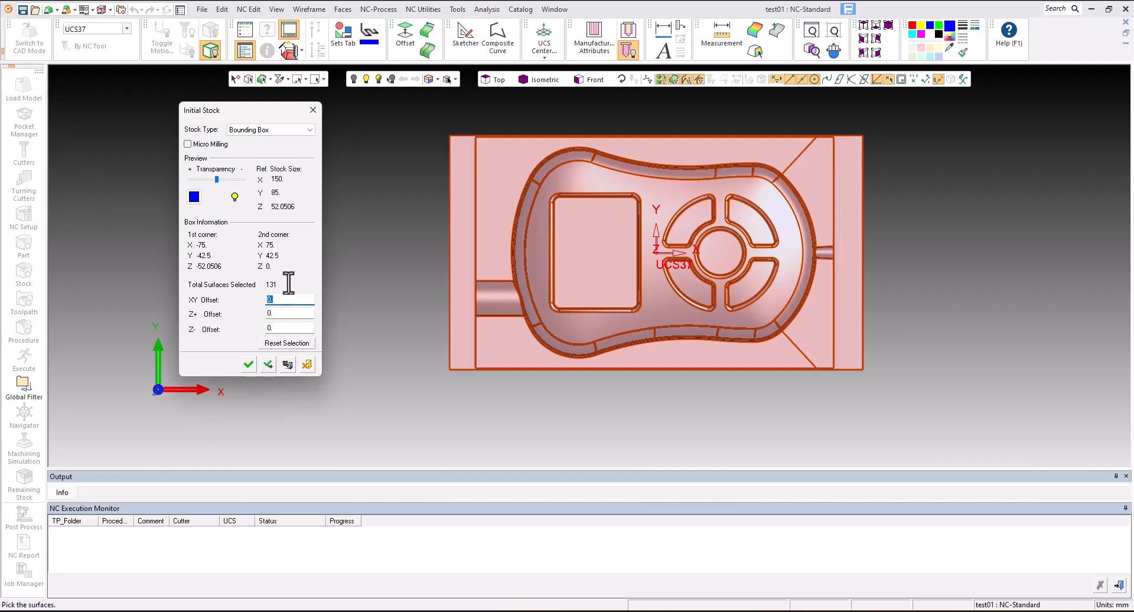
Change the stock type to Box with the first corner at X -90, Y -60 and the second corner's X at 85.
left_click(252, 127)
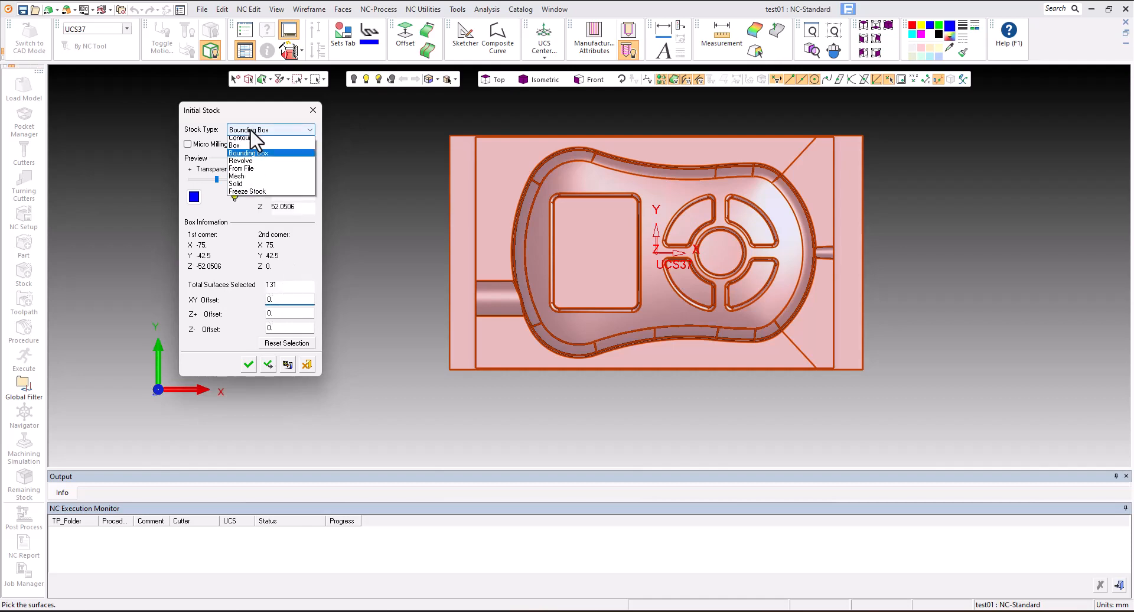
left_click(242, 157)
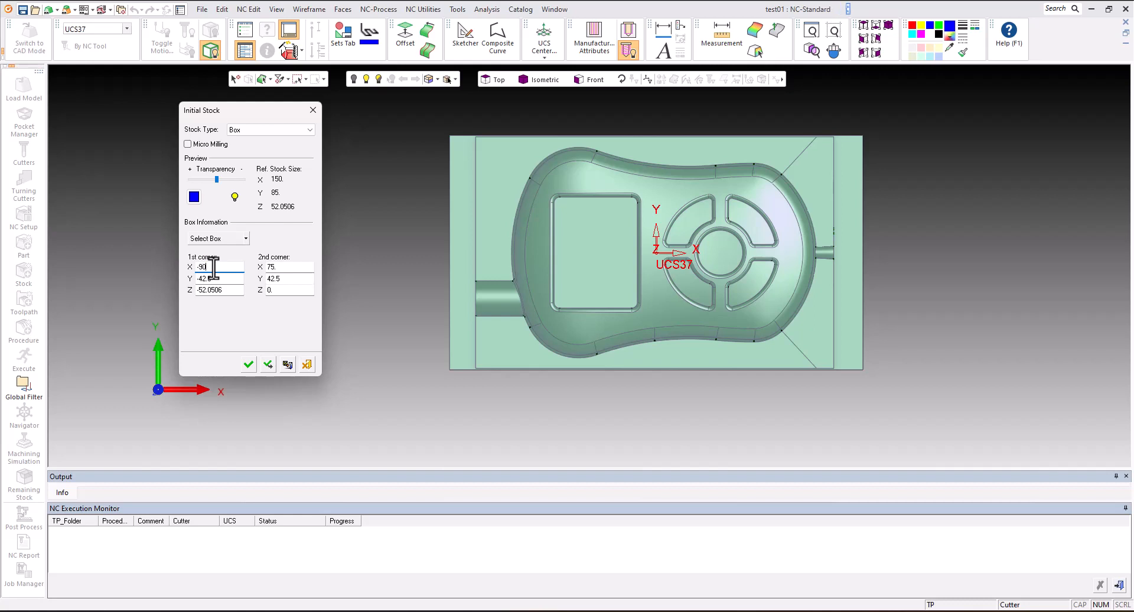
key("Return")
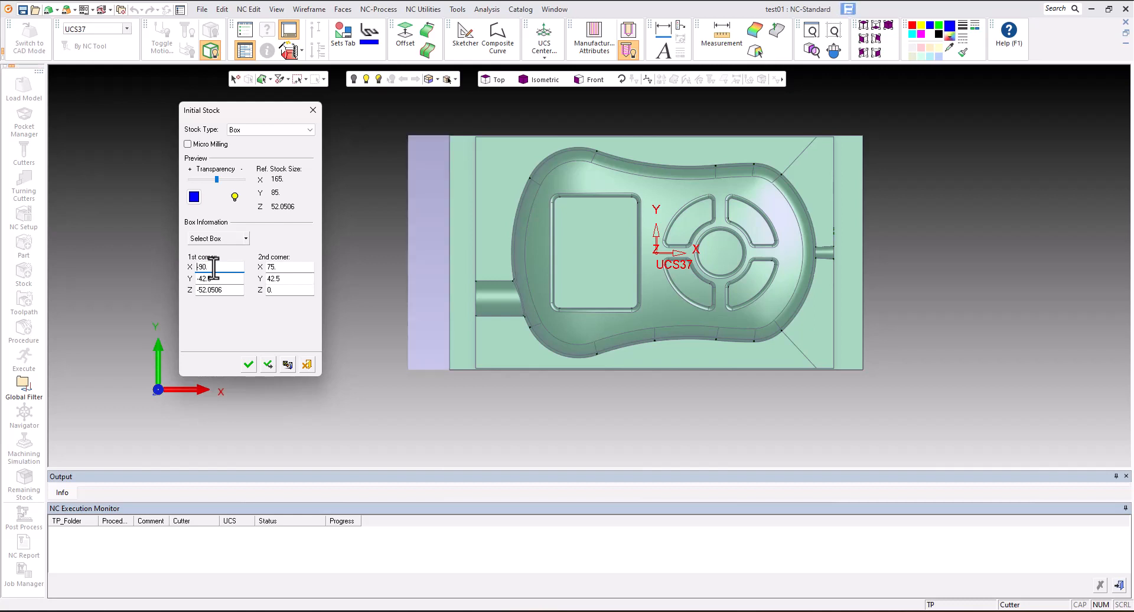
left_click(281, 268)
key("Return")
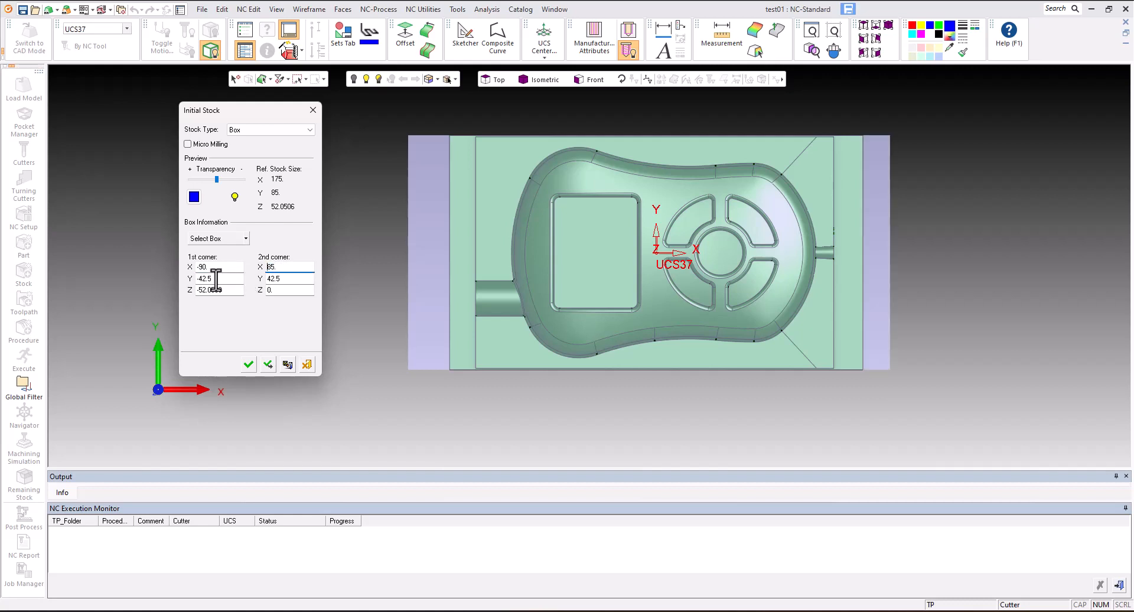
left_click_drag(197, 279, 205, 279)
key("Return")
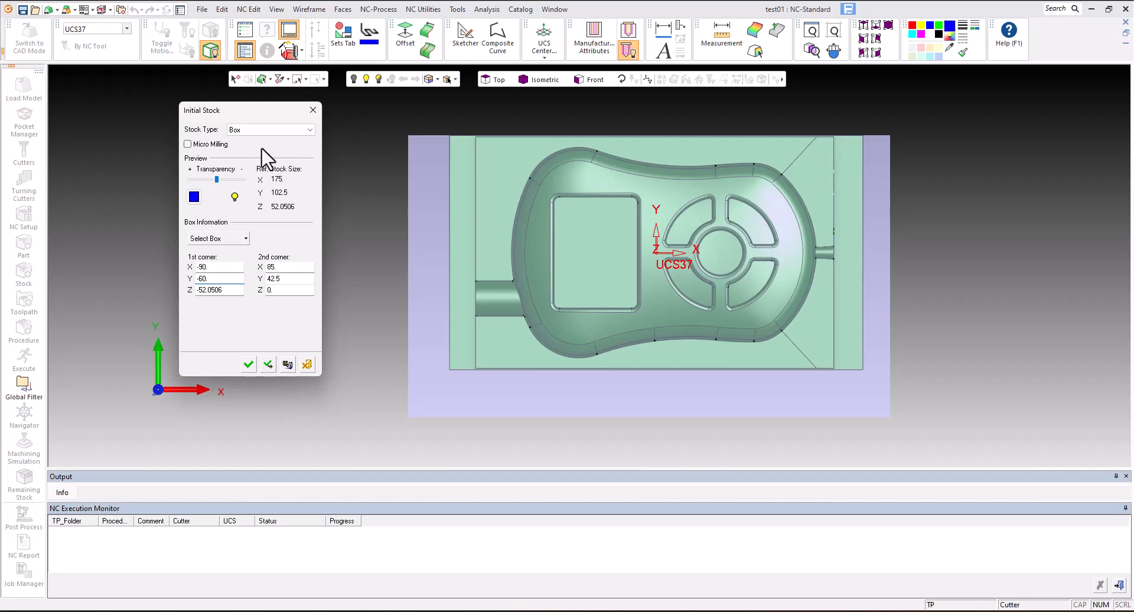
Switch the stock type back to Bounding Box.
left_click(253, 131)
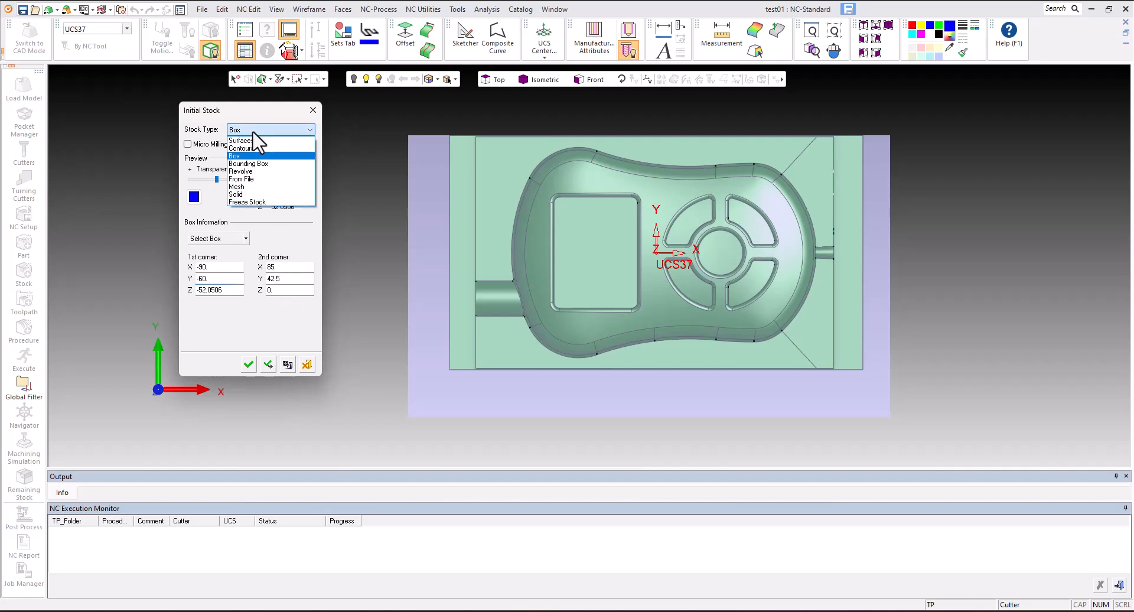
left_click(260, 176)
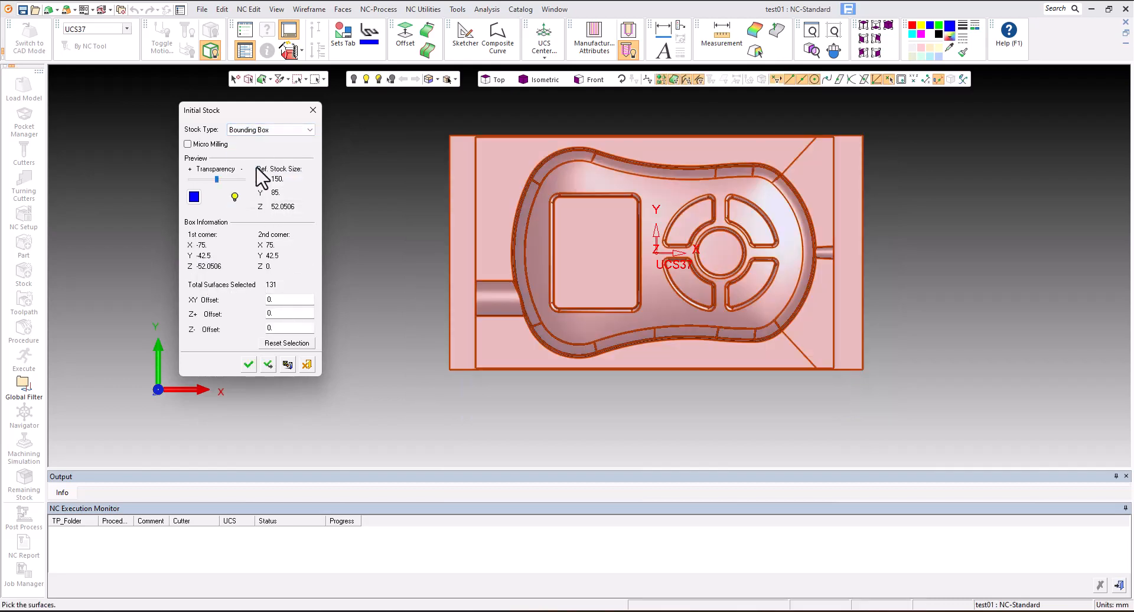
double_click(280, 299)
Change the stock type to Revolve and inspect the bounding cylinder around the part in a tilted view.
left_click(253, 131)
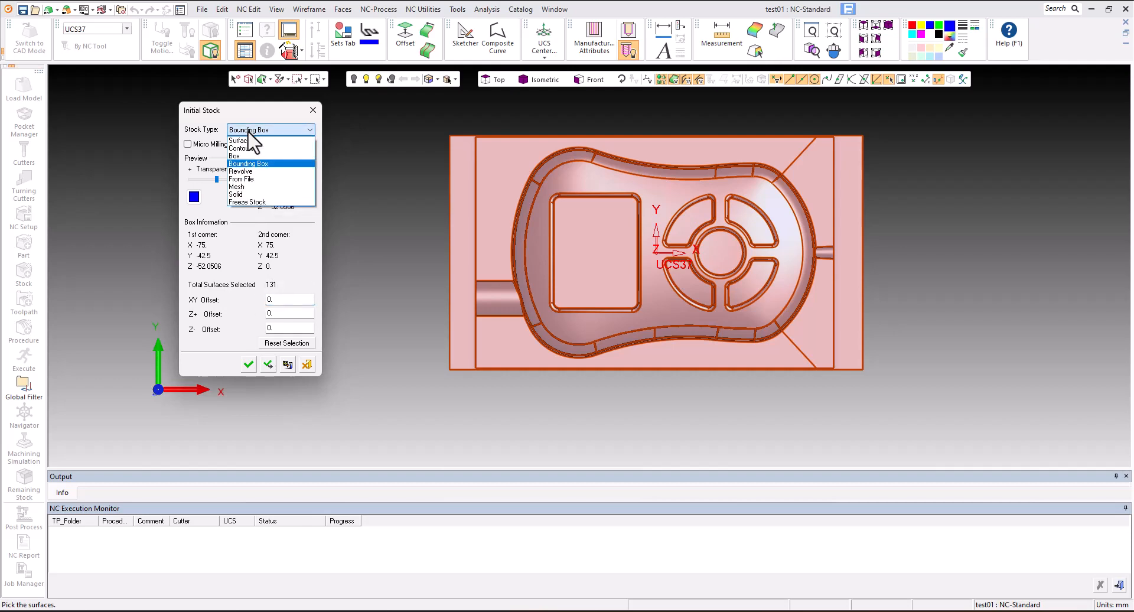
left_click(248, 173)
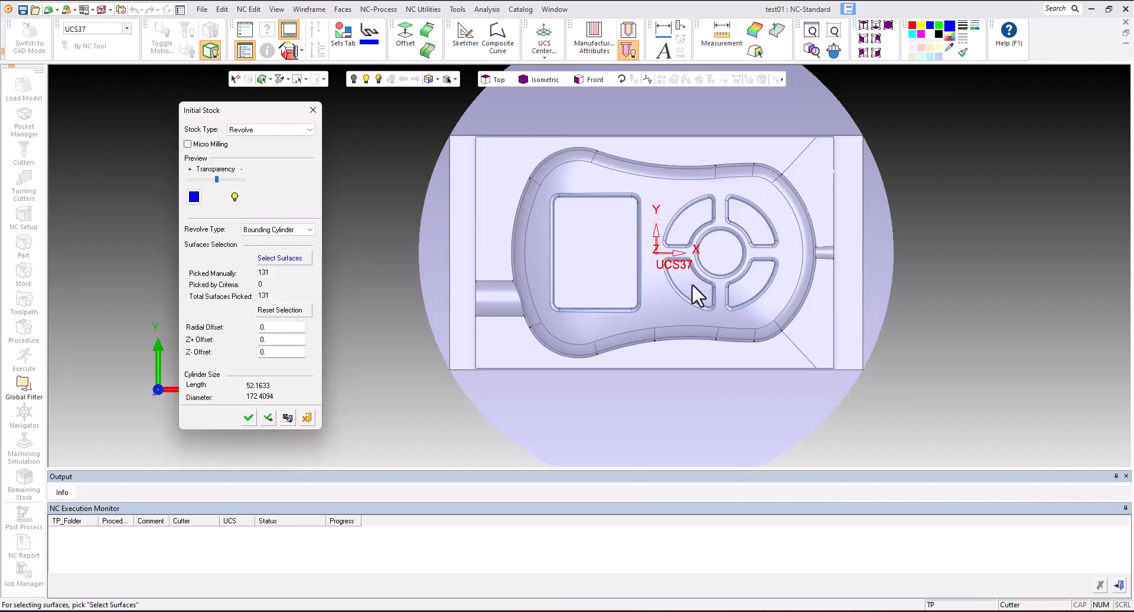
middle_click_drag(705, 278, 718, 216)
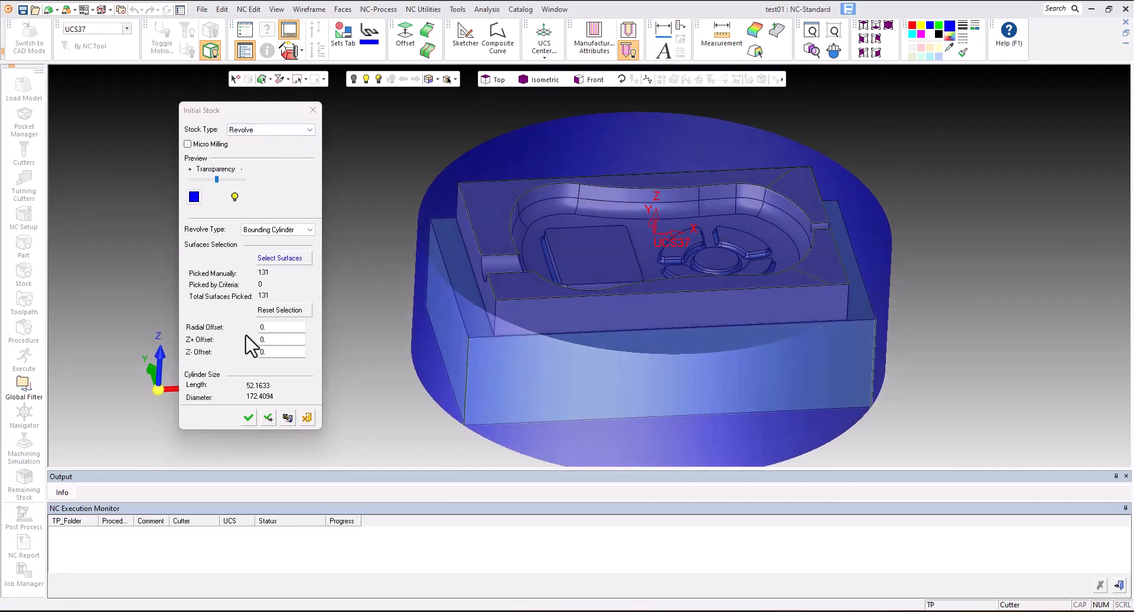
Look over the Revolve stock's radial and Z offset settings and change the stock type to Contours.
double_click(269, 328)
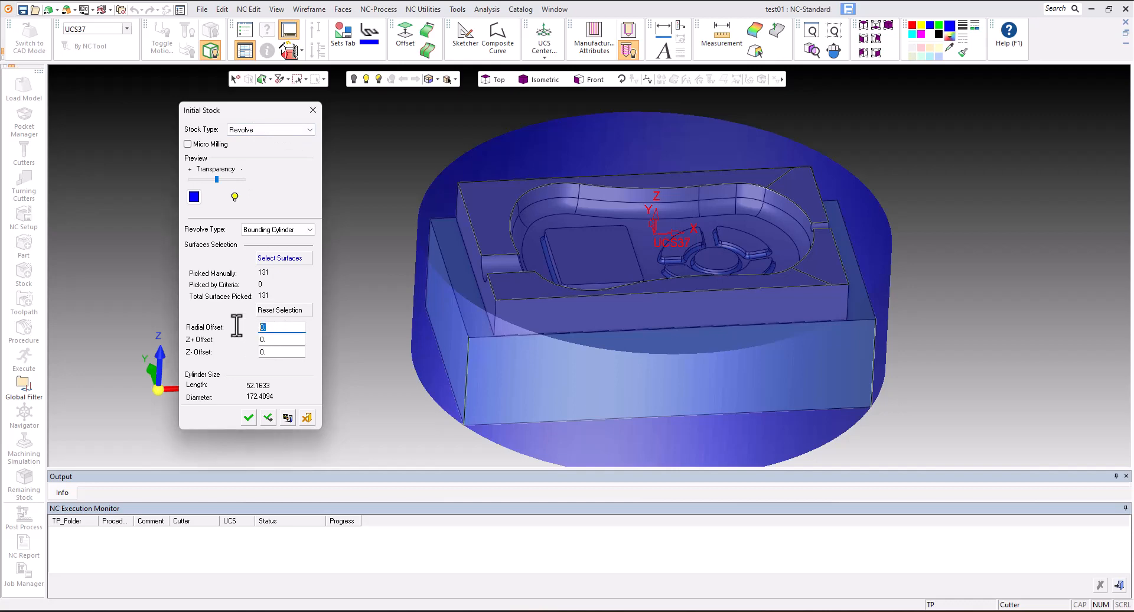
double_click(265, 352)
left_click(246, 130)
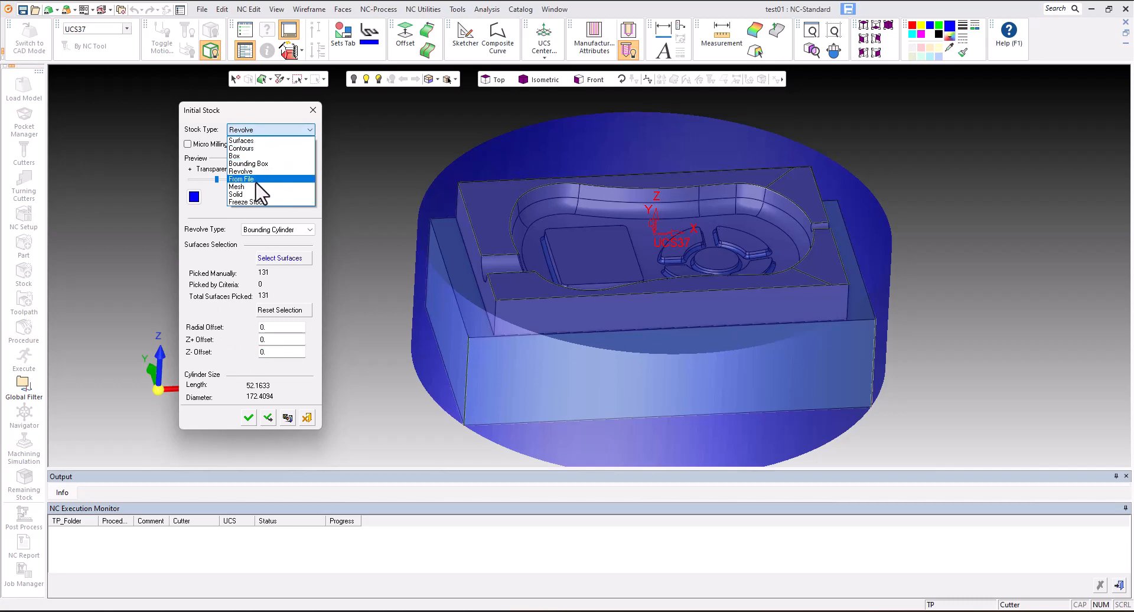
left_click(251, 149)
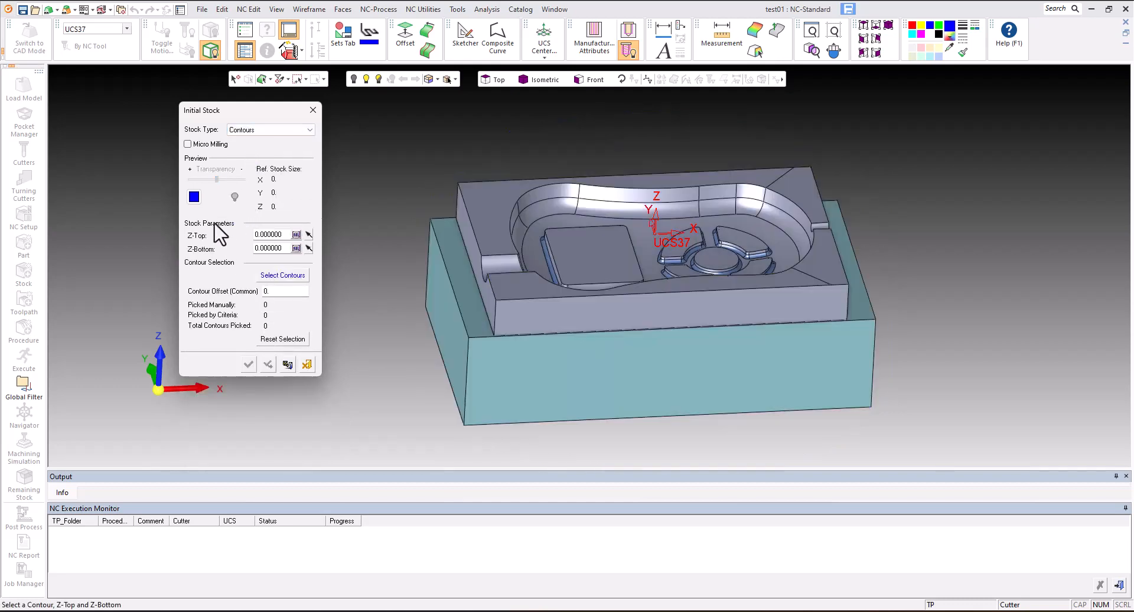
Create the stock contour from the outer boundary of the pocket floor face and accept the contour selection.
left_click(282, 275)
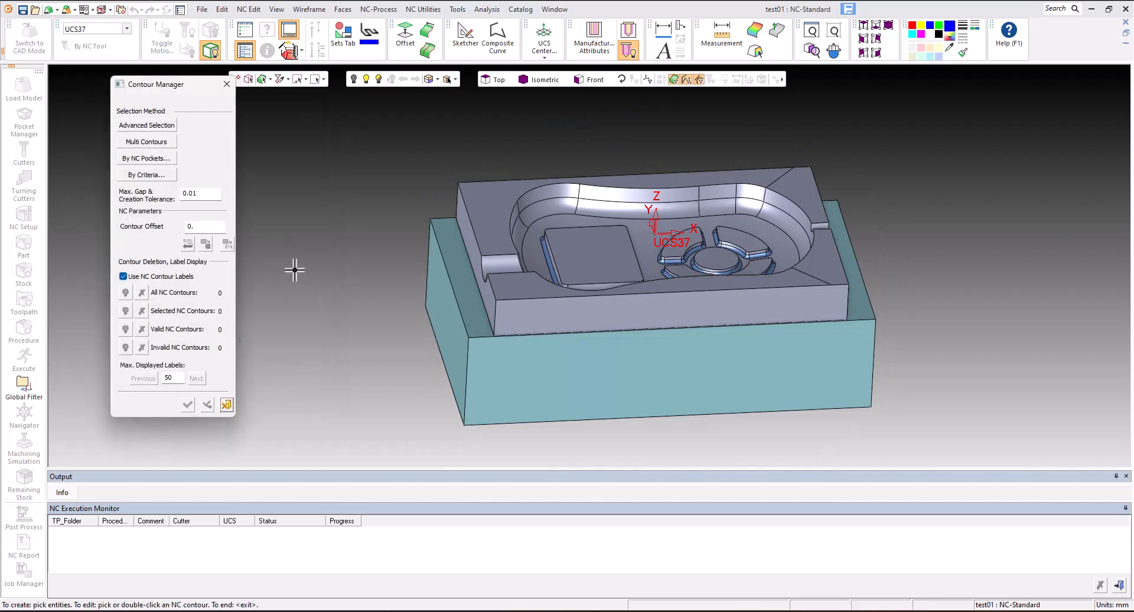
middle_click_drag(588, 236, 620, 266)
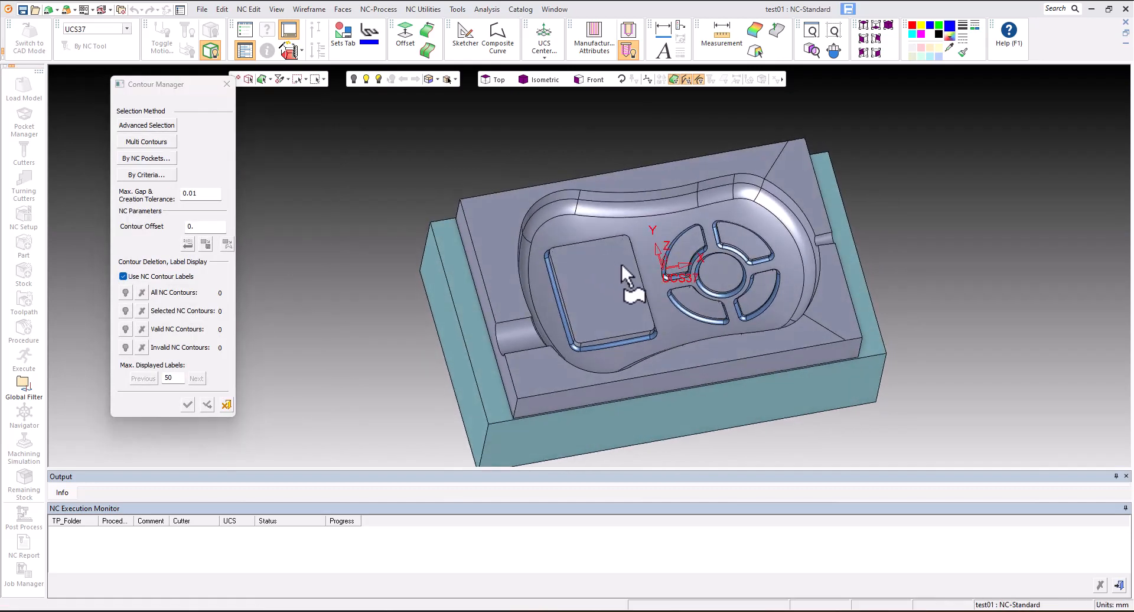
left_click(662, 228)
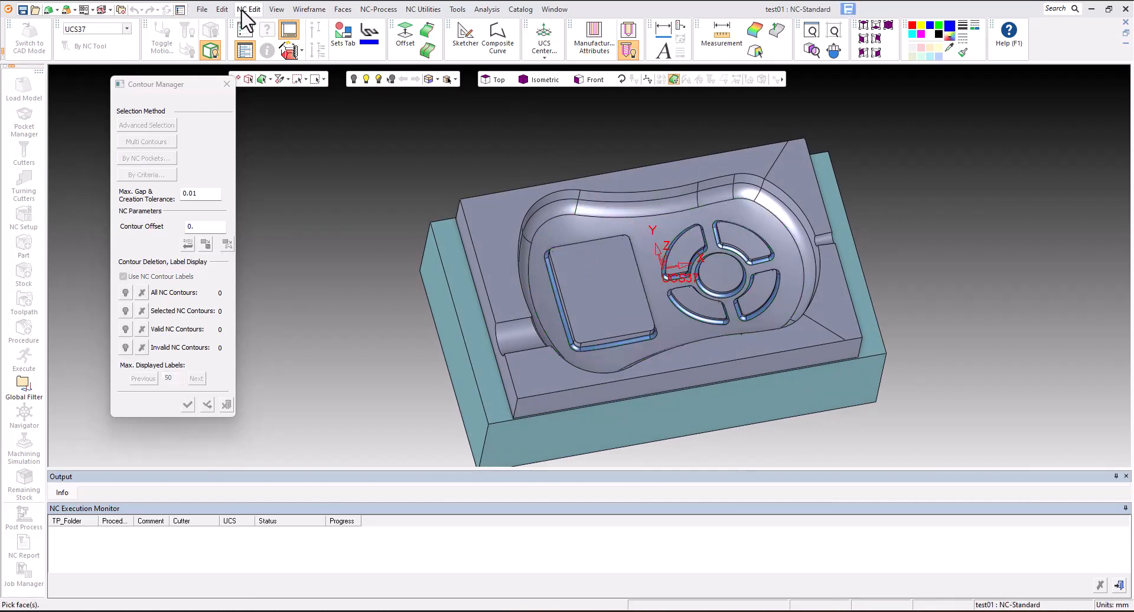
left_click(277, 11)
left_click(770, 143)
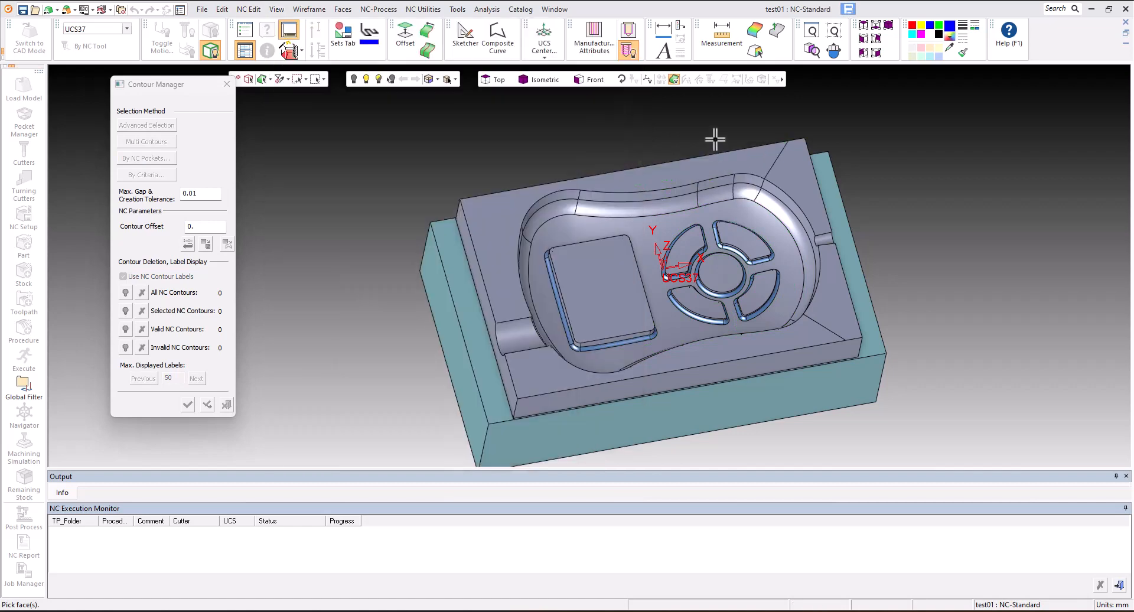
left_click(239, 77)
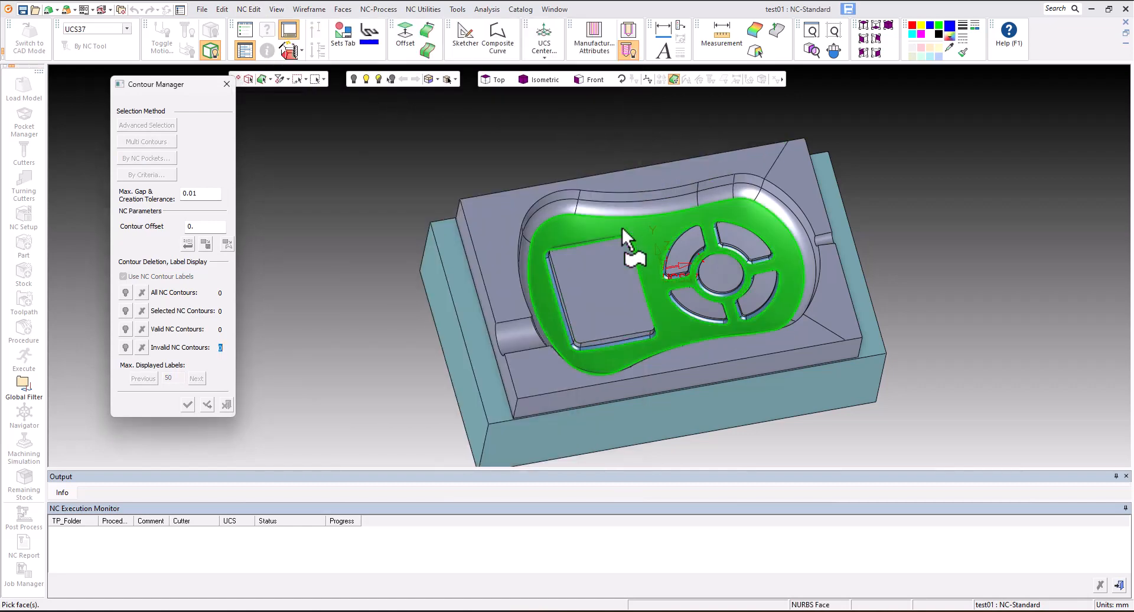
middle_click_drag(590, 203, 587, 188)
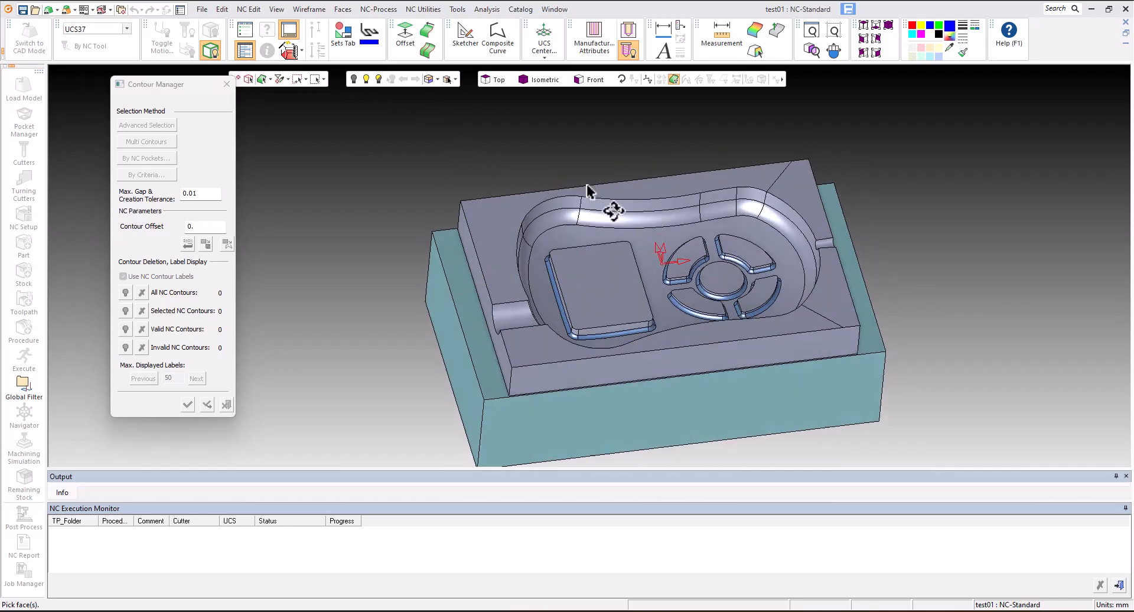
left_click(576, 232)
middle_click_drag(483, 166, 618, 187)
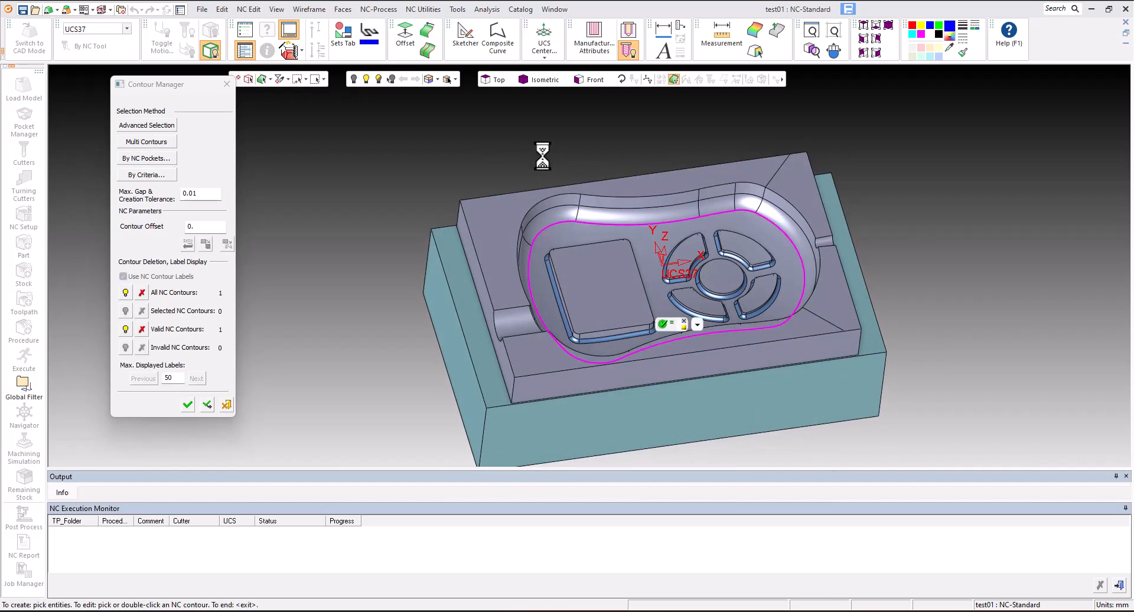
left_click(188, 404)
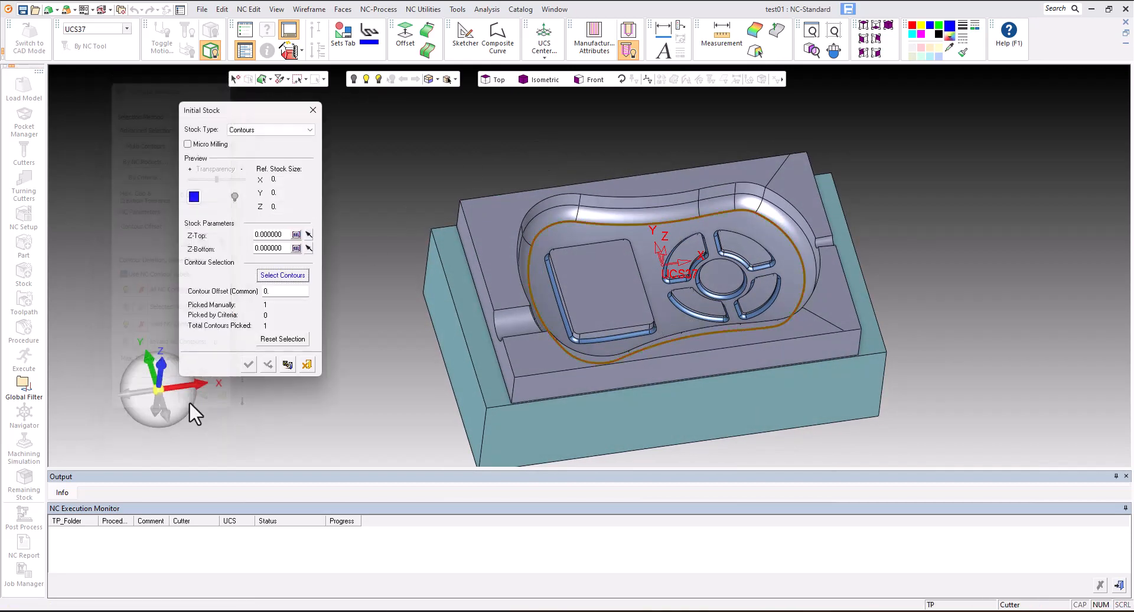
Pick the contour stock's Z-Top on the part's upper face and Z-Bottom on the lower outer step, at about 0 and -15.05.
middle_click_drag(520, 246, 503, 225)
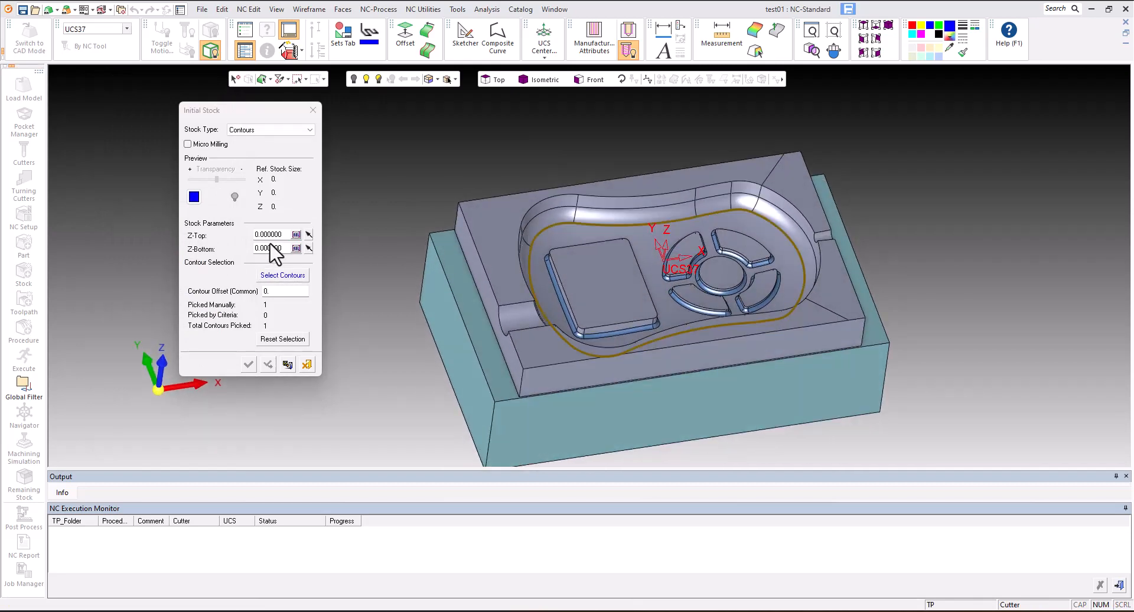
left_click(308, 234)
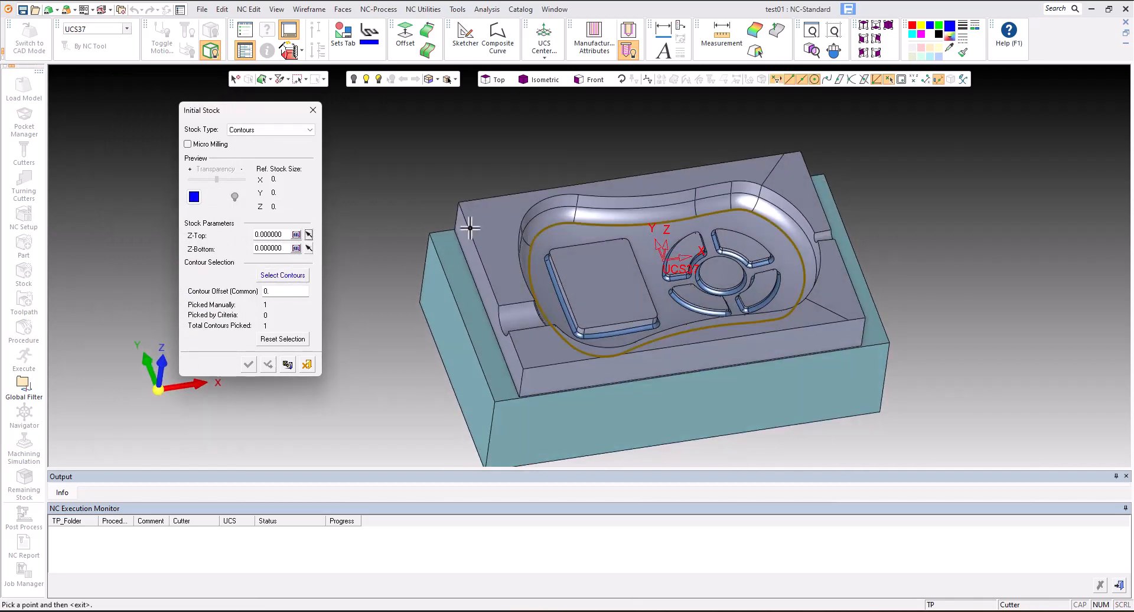
left_click(476, 226)
left_click(308, 248)
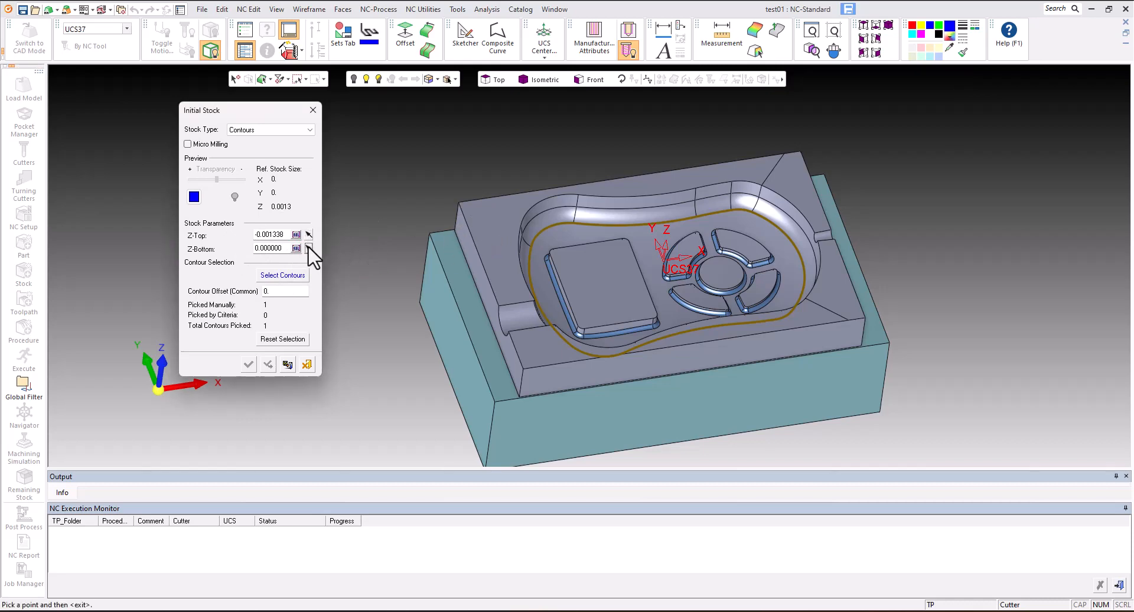
left_click(460, 313)
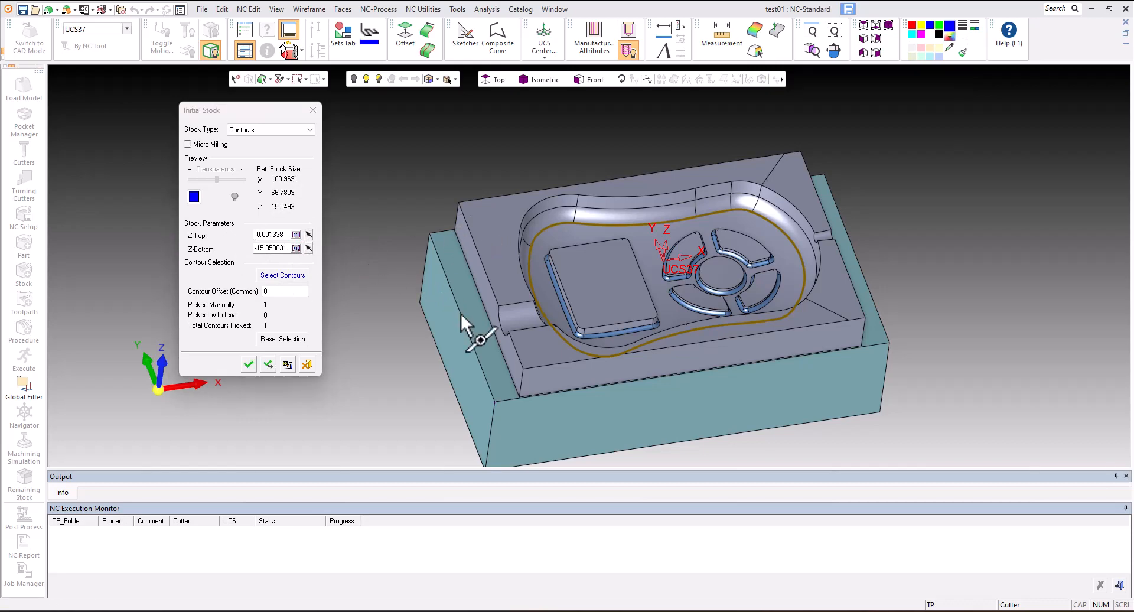
Apply the contour stock, inspect its preview inside the pocket and close the stock definition.
middle_click_drag(411, 241, 430, 220)
left_click(268, 364)
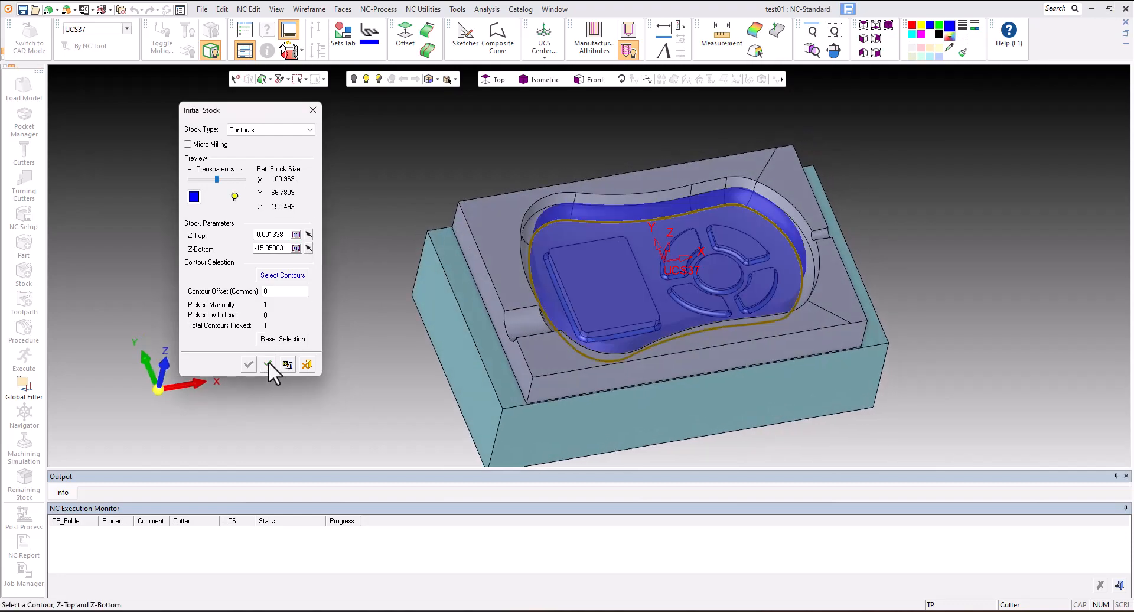
middle_click_drag(551, 259, 617, 313)
scroll(636, 304, "up", 3)
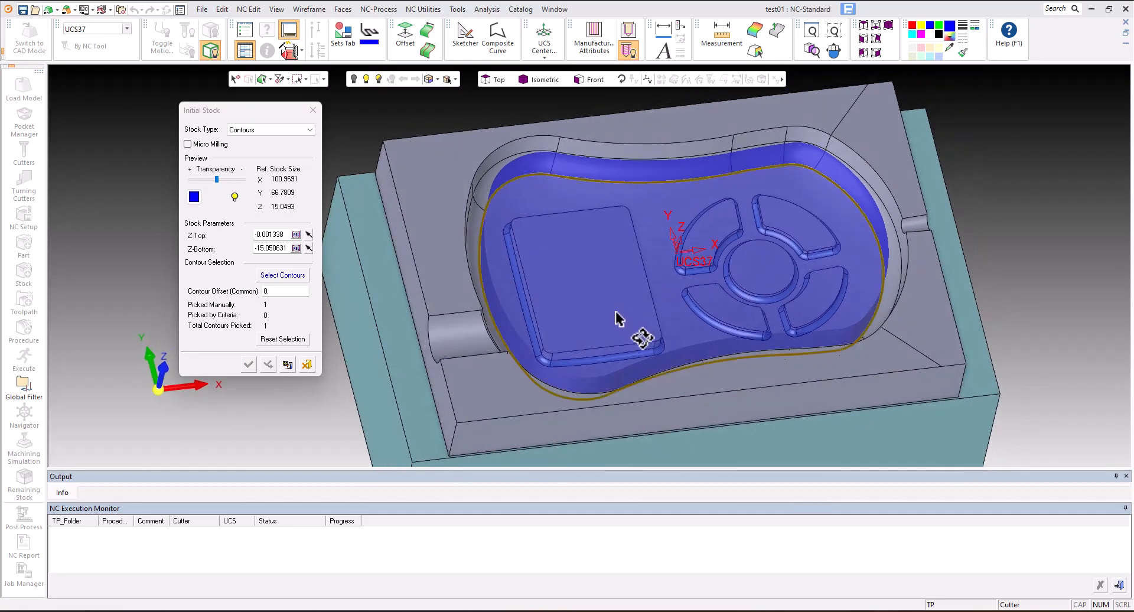
left_click(304, 363)
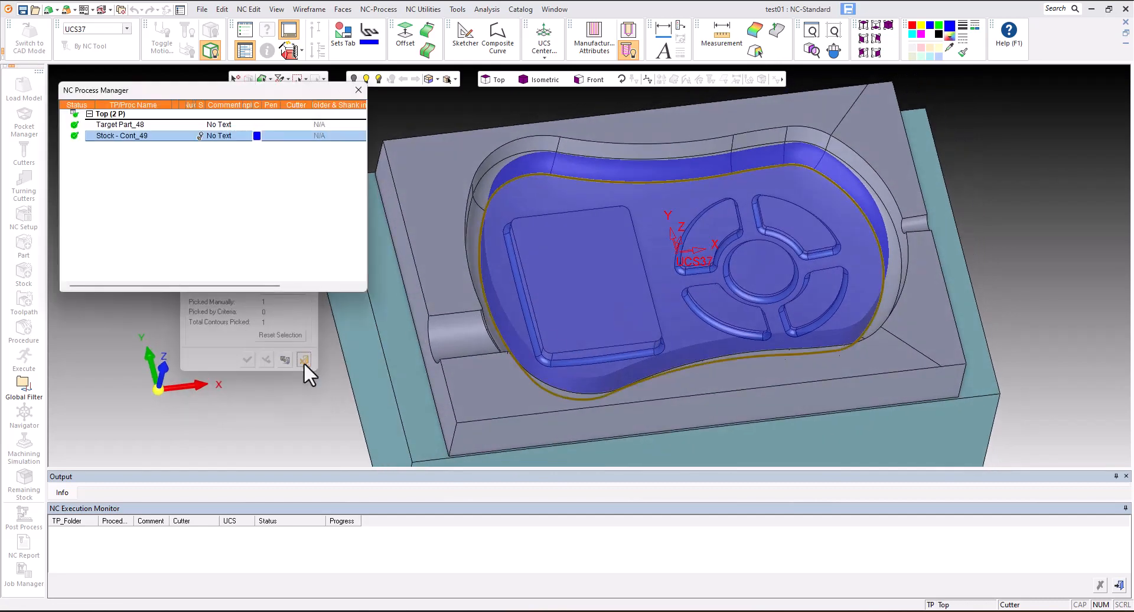
Reopen the Stock - Cont_49 procedure, switch its stock type to Box and on to Bounding Box, and inspect the previews.
double_click(113, 137)
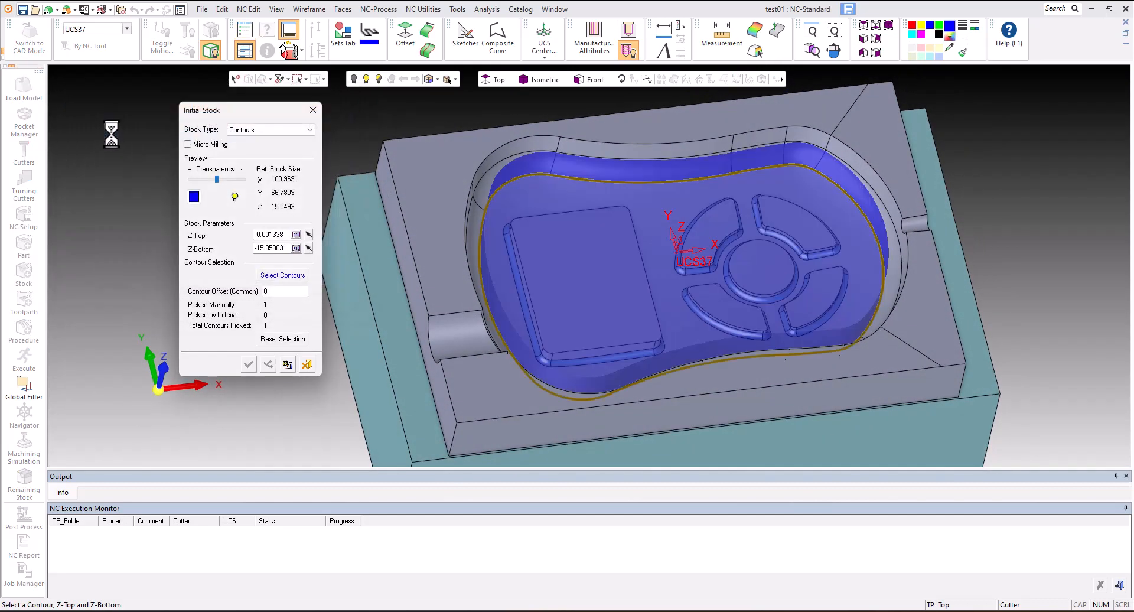
left_click(260, 130)
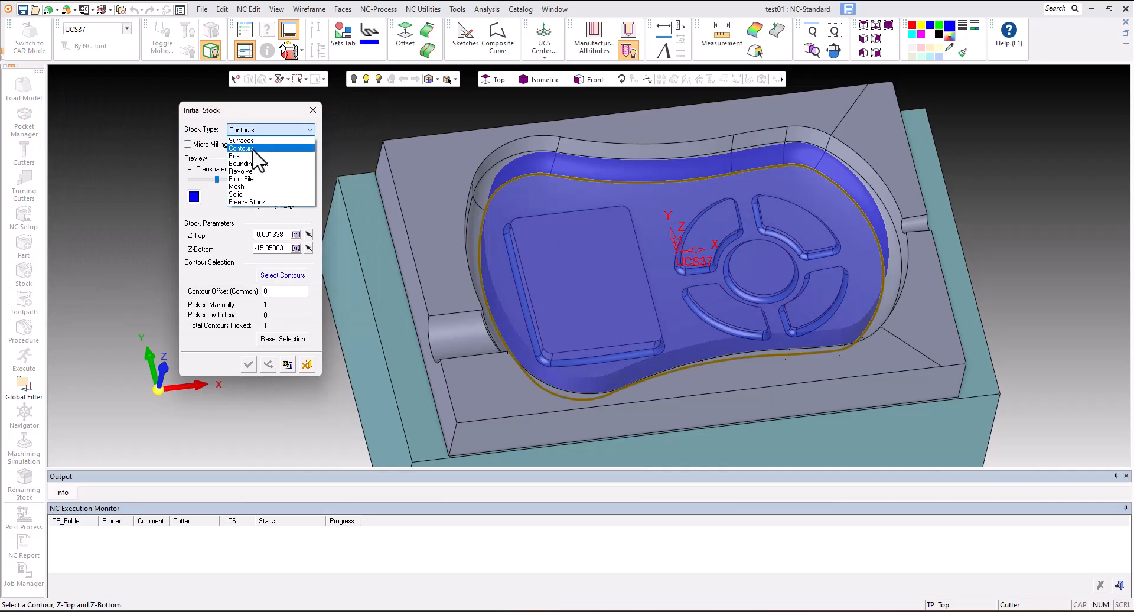
left_click(256, 156)
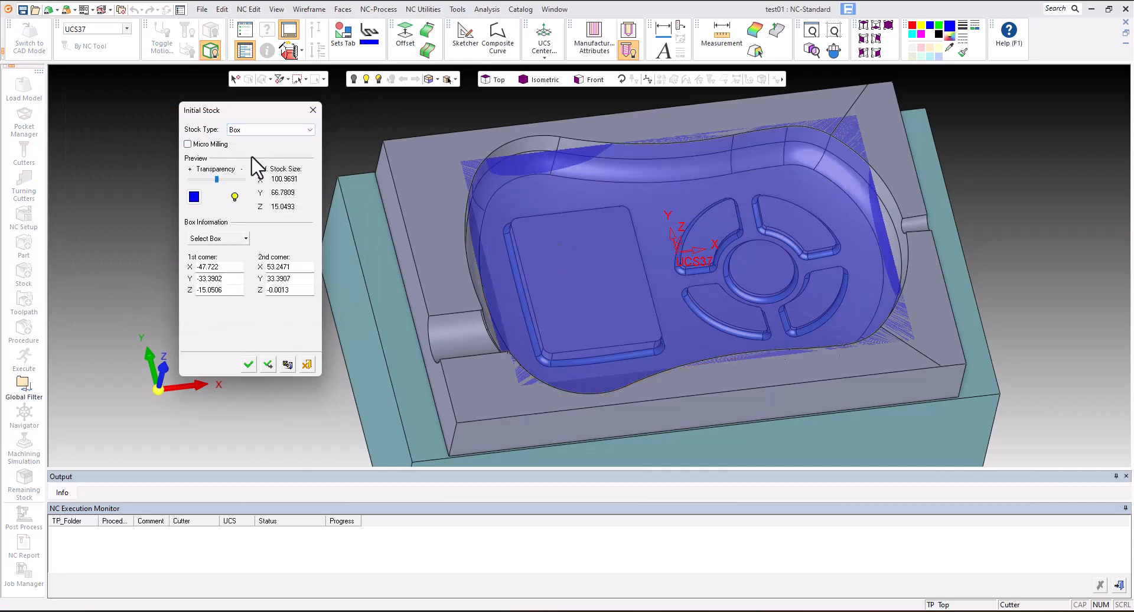
left_click(278, 130)
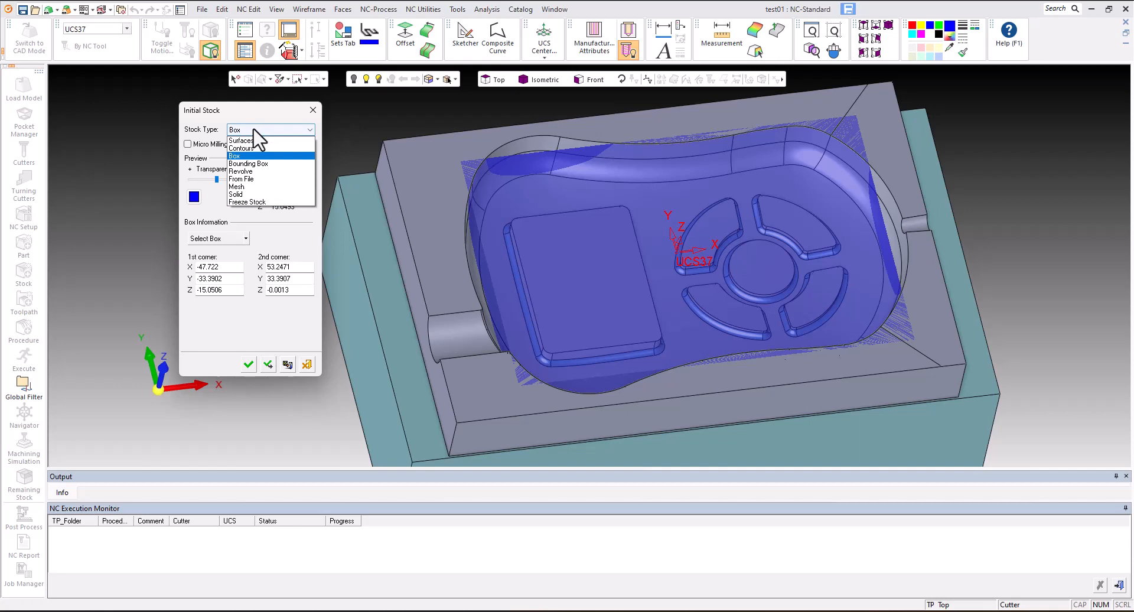
left_click(265, 164)
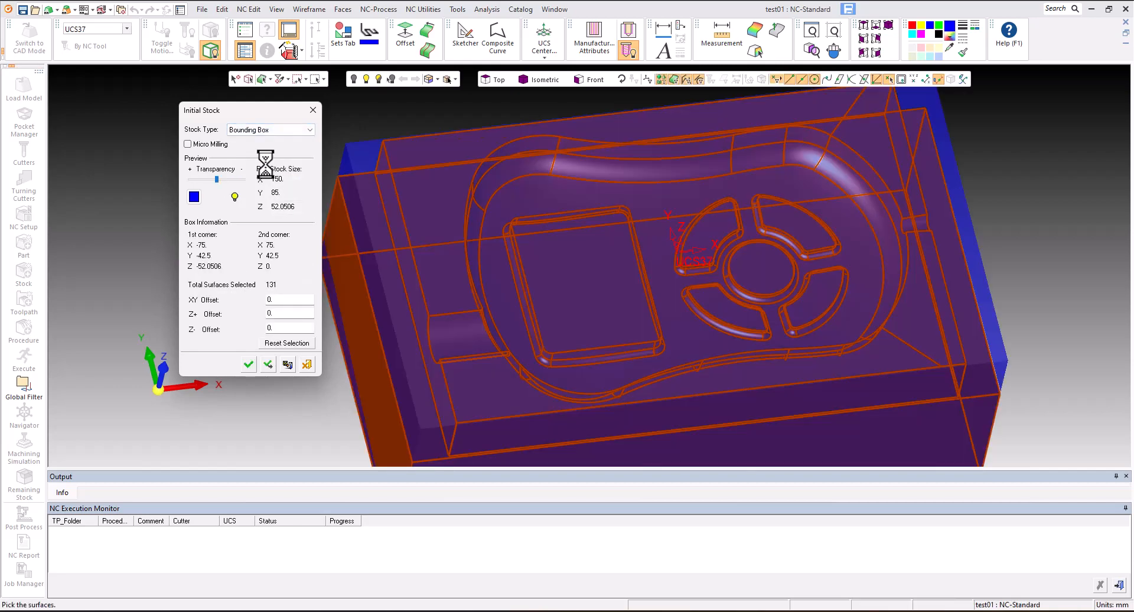
scroll(552, 186, "down", 5)
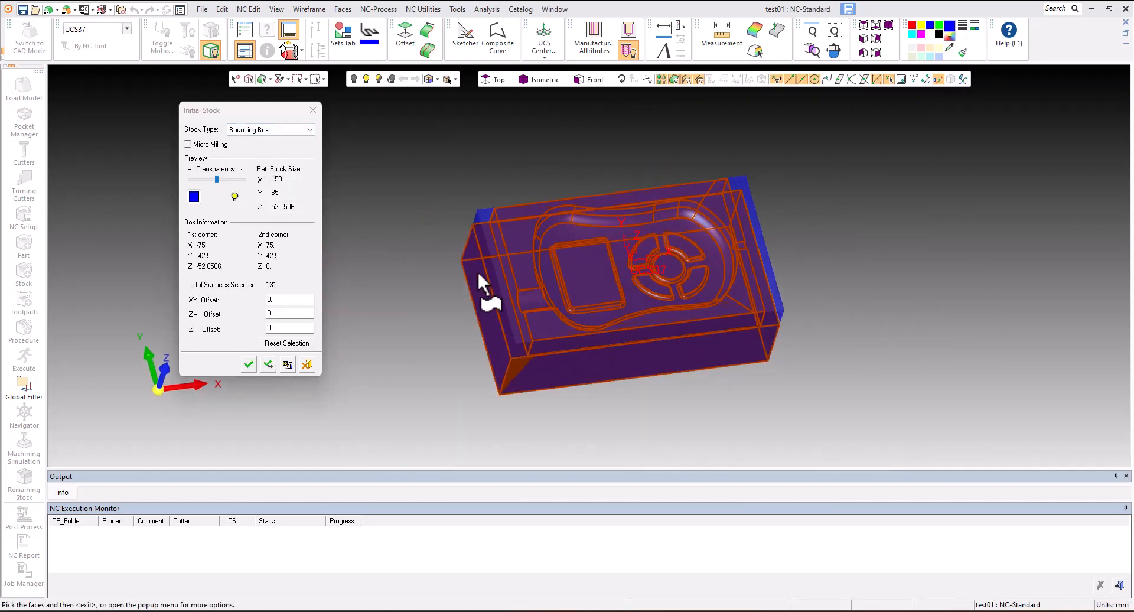
scroll(480, 278, "up", 3)
middle_click_drag(523, 224, 527, 235)
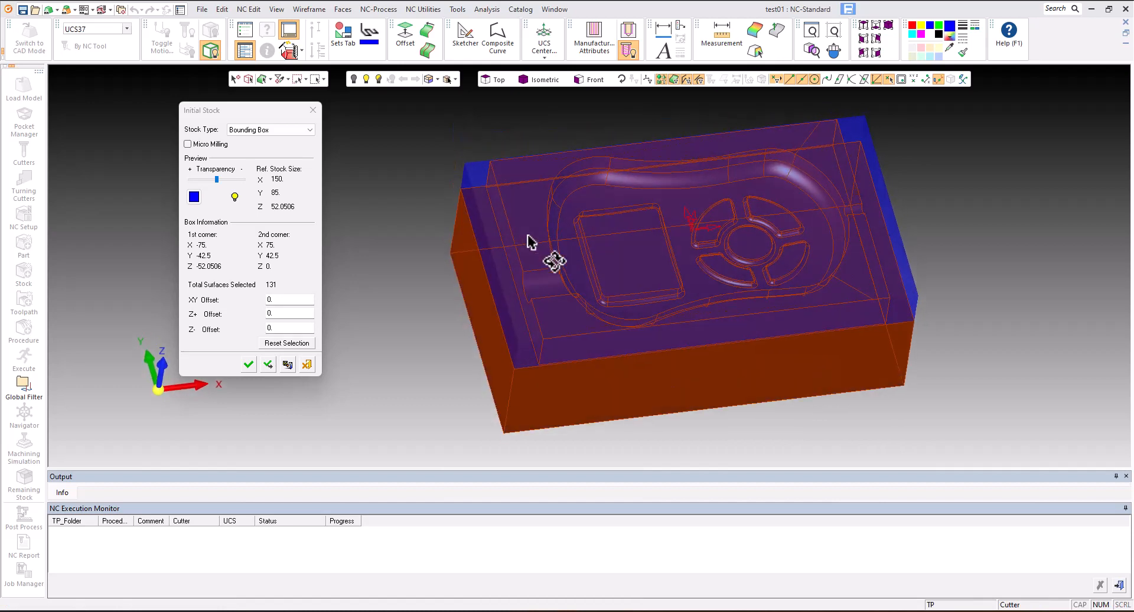
Change the stock type to Surfaces, apply a surface offset of 5 and inspect the offset preview.
left_click(239, 126)
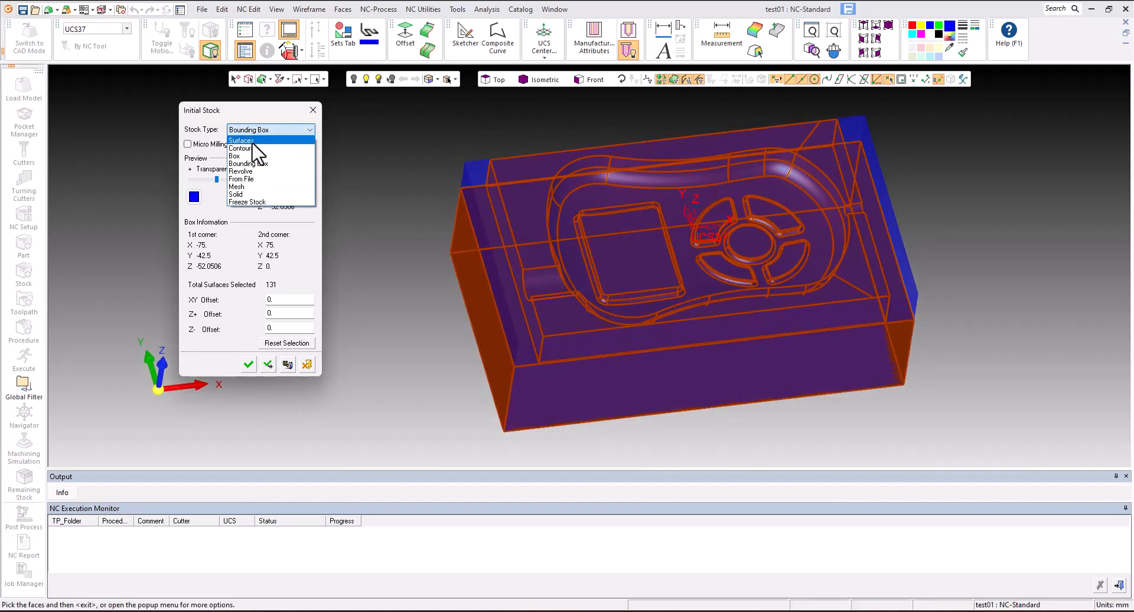
left_click(248, 141)
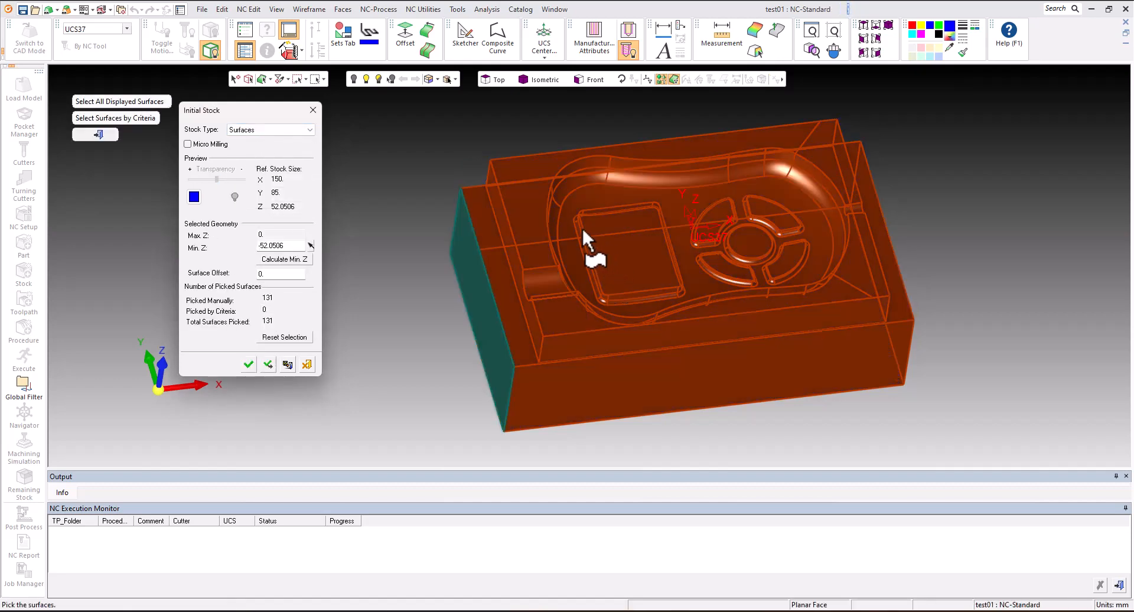
left_click(269, 275)
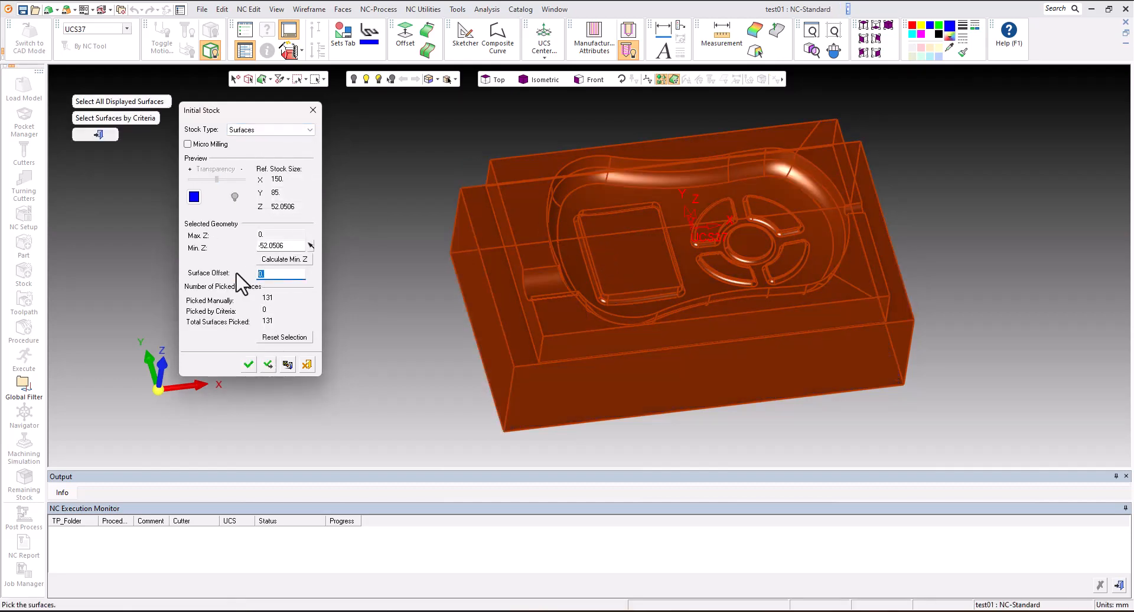
type("5")
left_click(267, 364)
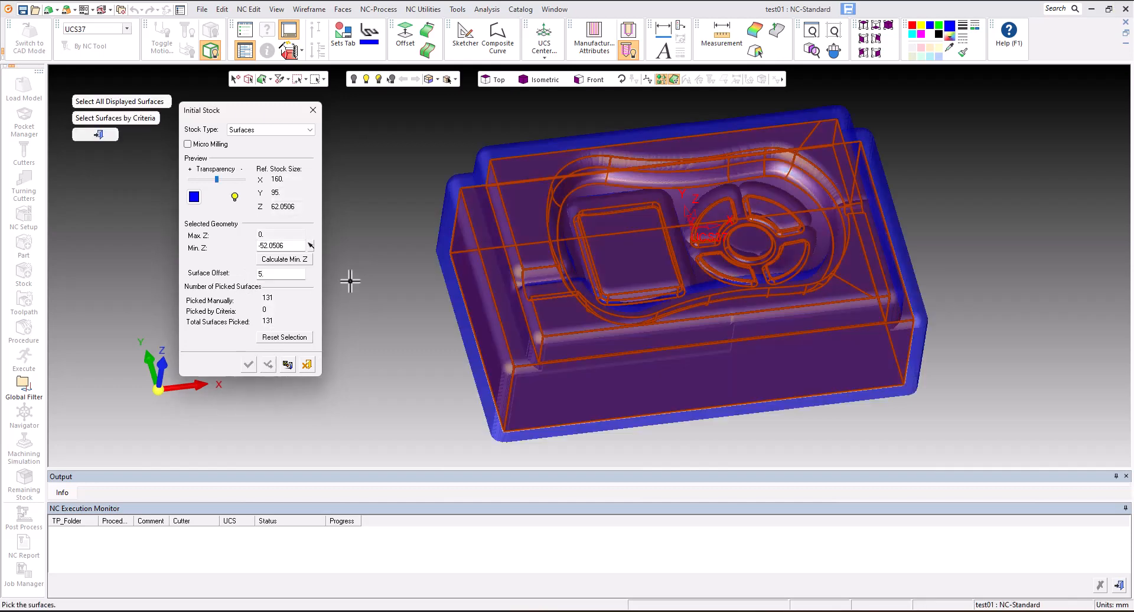
middle_click_drag(670, 235, 567, 203)
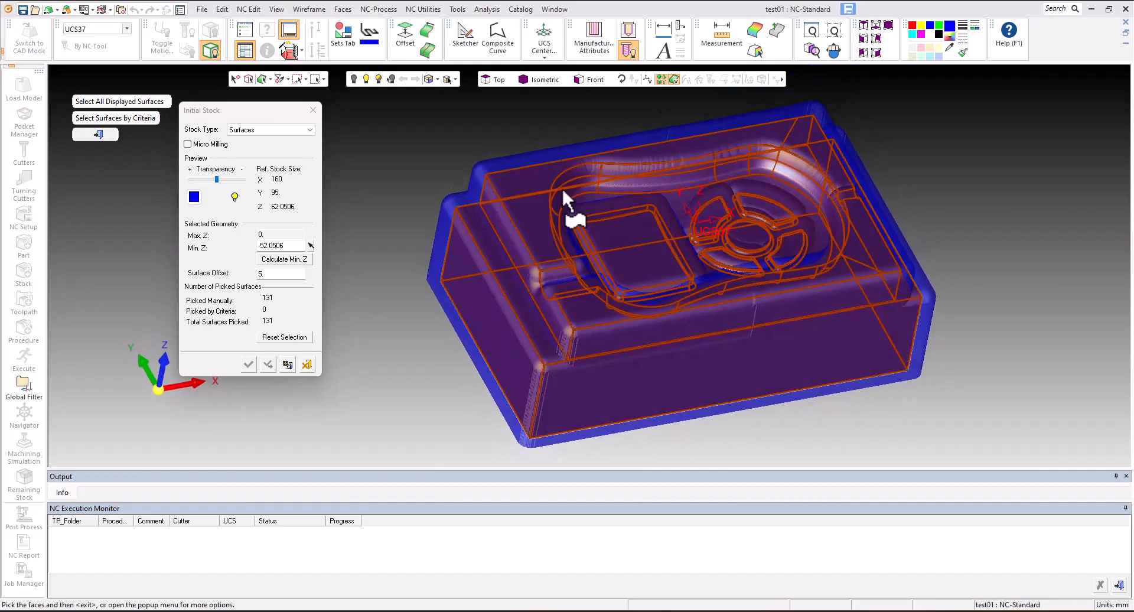
Switch the stock type from Surfaces to Box and view the box around the part.
left_click(241, 129)
left_click(245, 156)
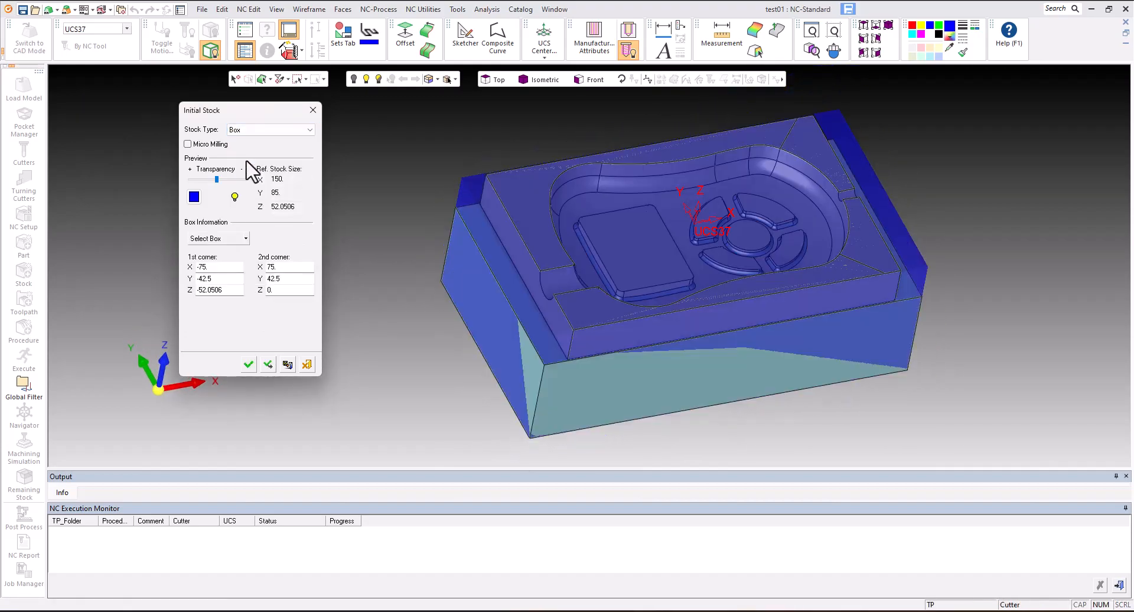
middle_click_drag(547, 208, 494, 184)
Try light blue #9BB4E6 as the stock preview colour and change it to yellow.
left_click(193, 197)
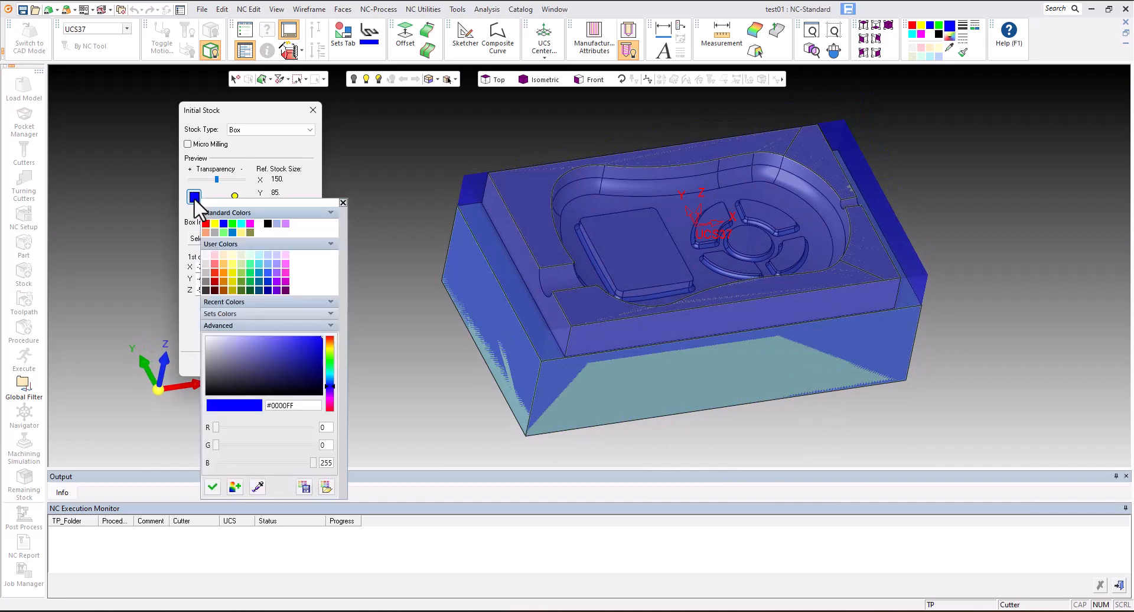
left_click(276, 224)
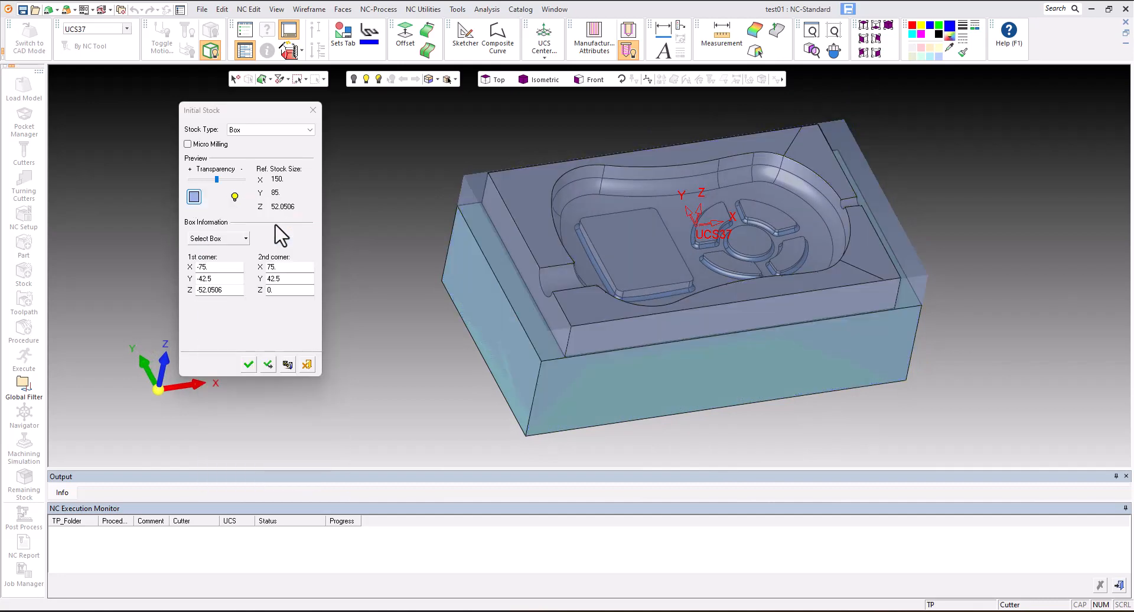
left_click(195, 196)
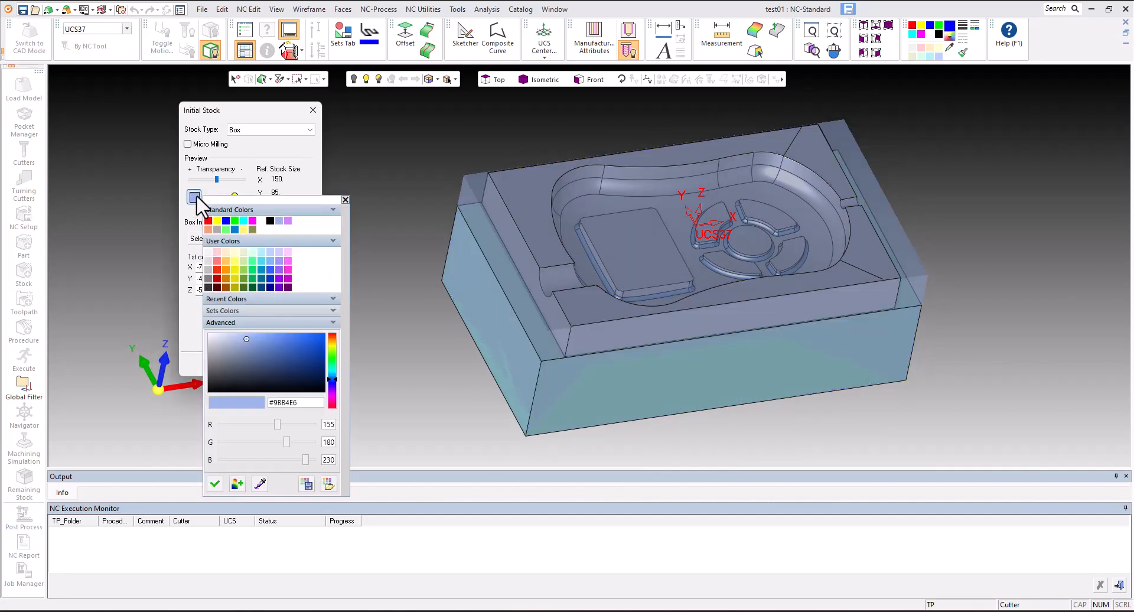
left_click(217, 220)
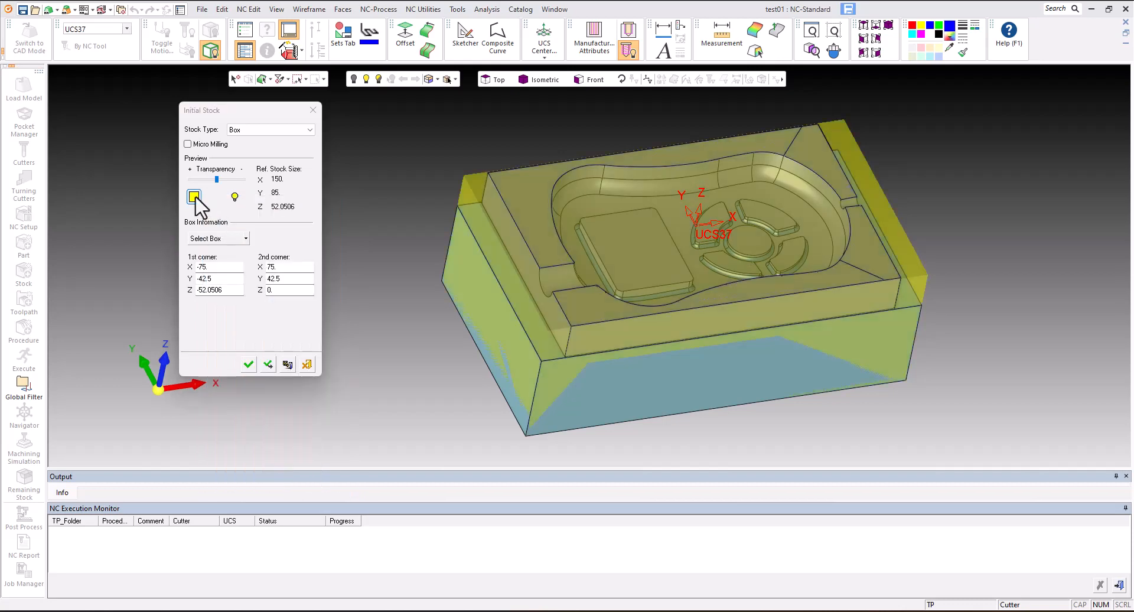
Try red as the stock preview colour, change it to Medium Gray and accept the Box stock.
left_click(194, 196)
left_click(207, 221)
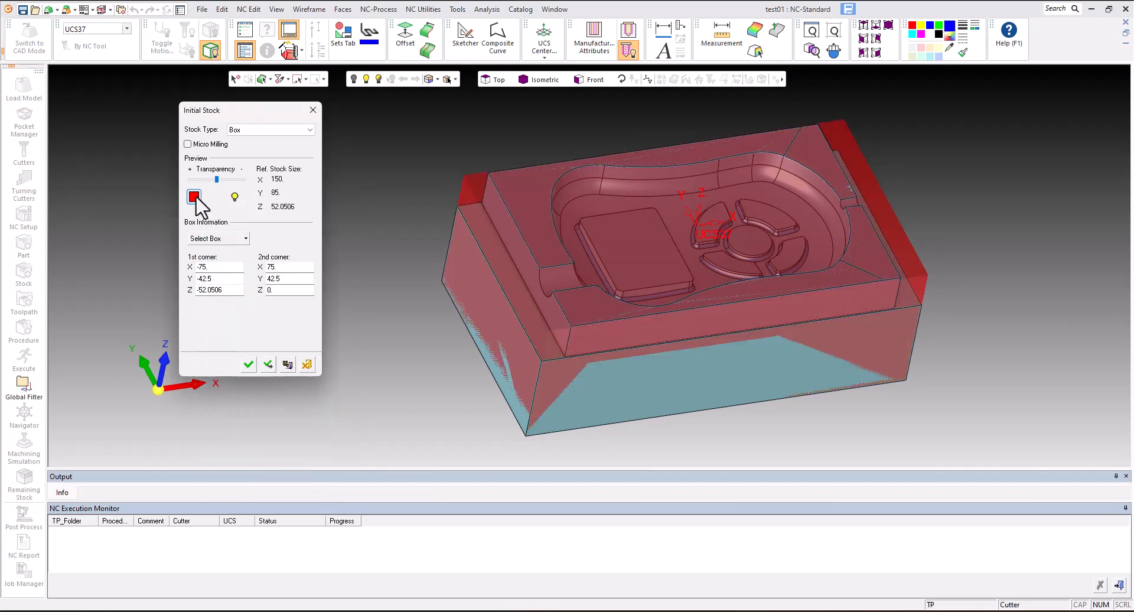
left_click(194, 198)
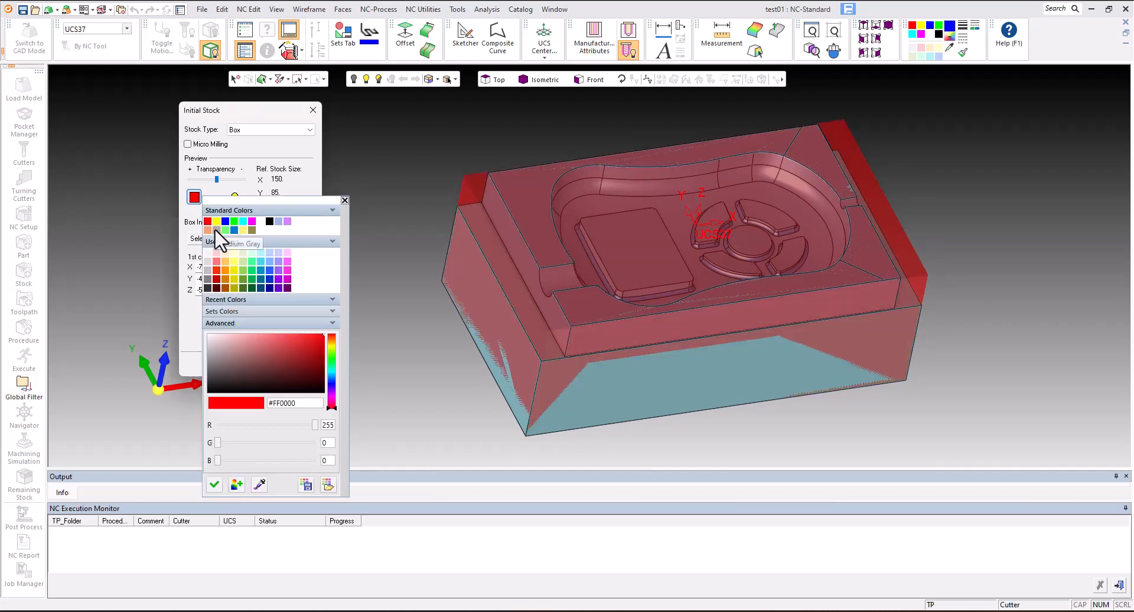
left_click(215, 230)
mouse_move(520, 215)
middle_mouse_down()
mouse_move(539, 203)
mouse_move(519, 195)
mouse_move(547, 233)
mouse_move(555, 198)
mouse_move(618, 242)
middle_mouse_up()
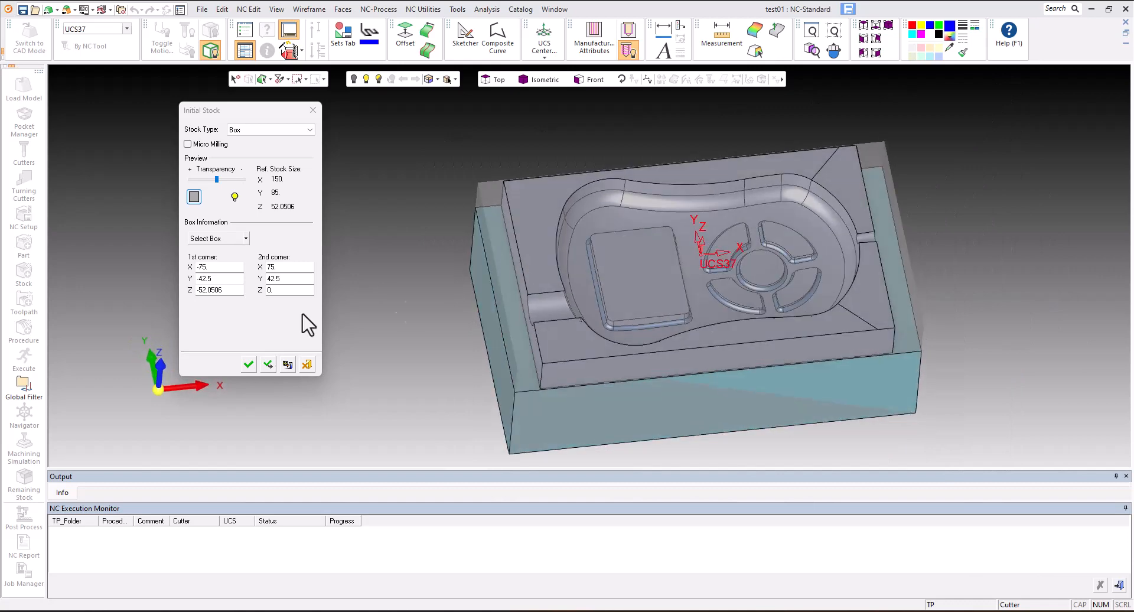
left_click(248, 364)
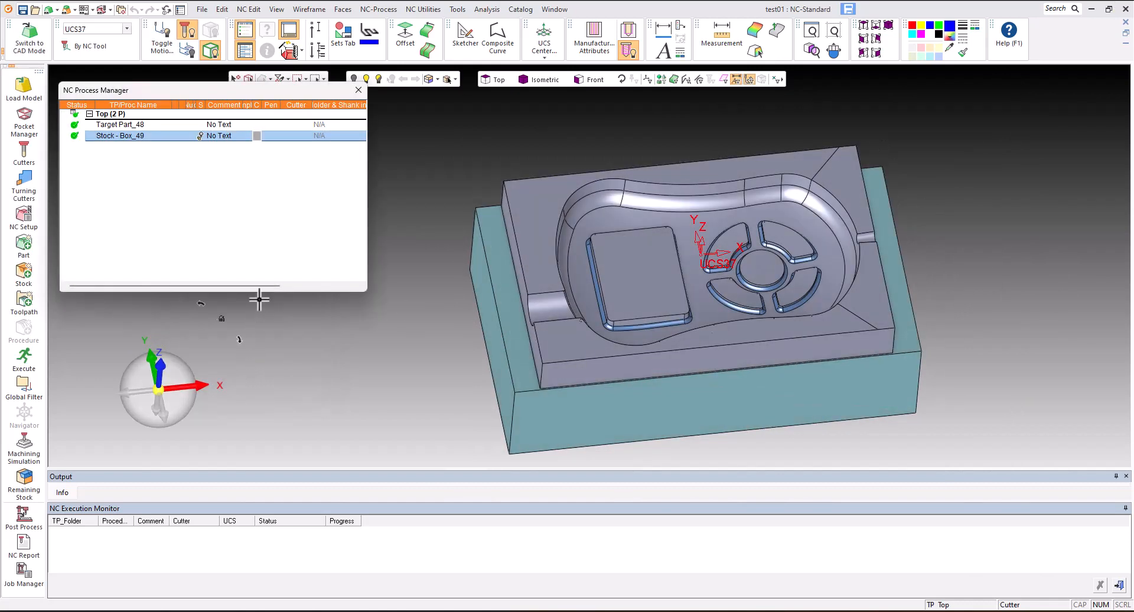
left_click(116, 115)
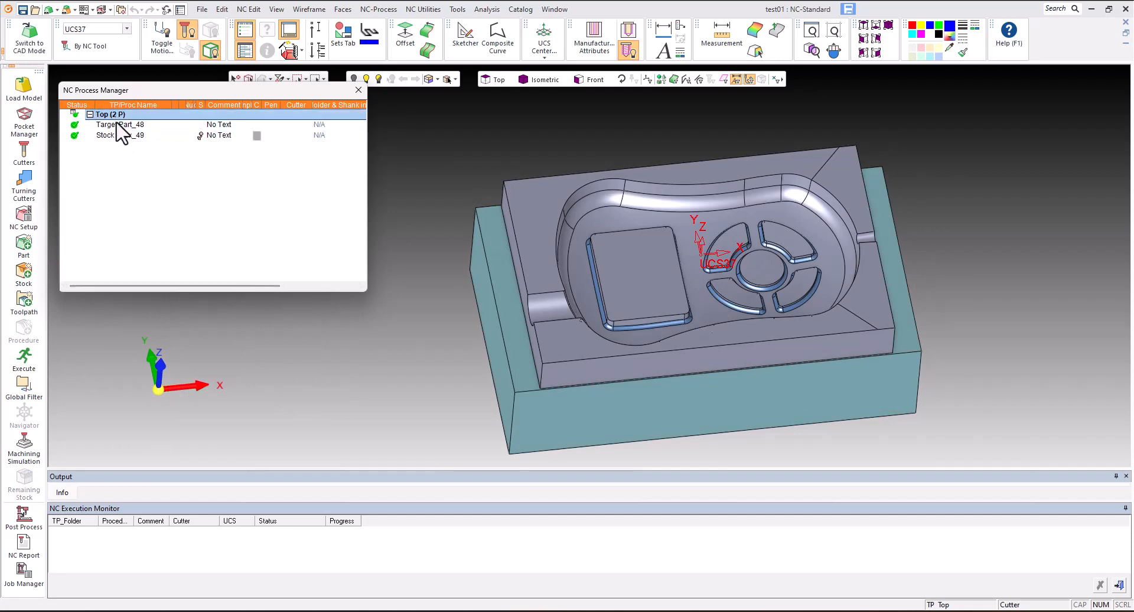
left_click(116, 124)
left_click(115, 136)
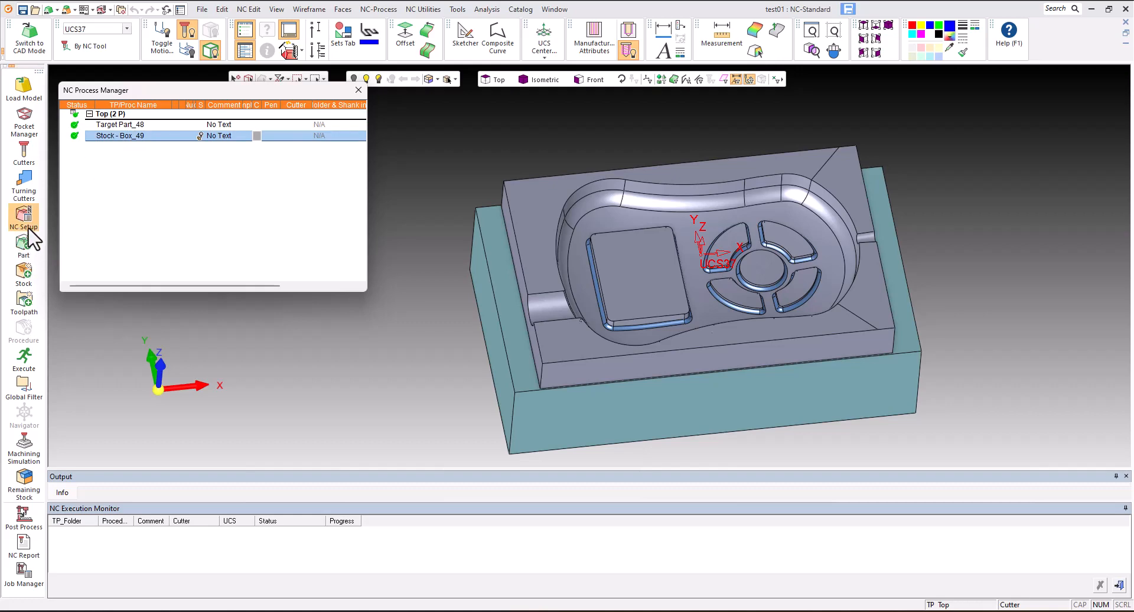
Start a new 3 Axis toolpath on UCS37 and name it ROUGH.
left_click(24, 302)
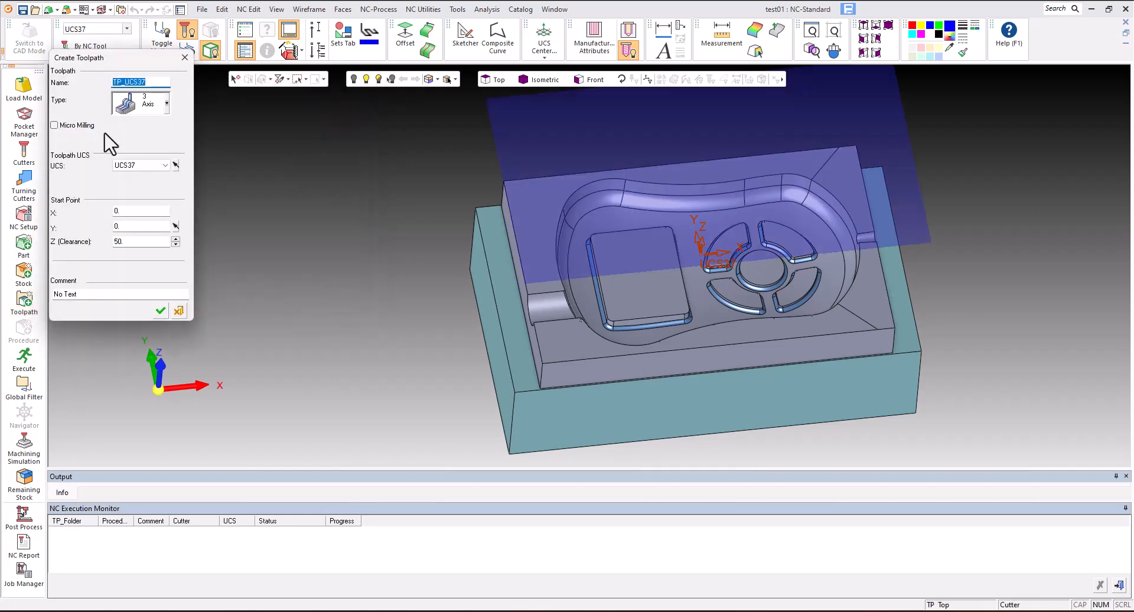
left_click_drag(118, 61, 185, 107)
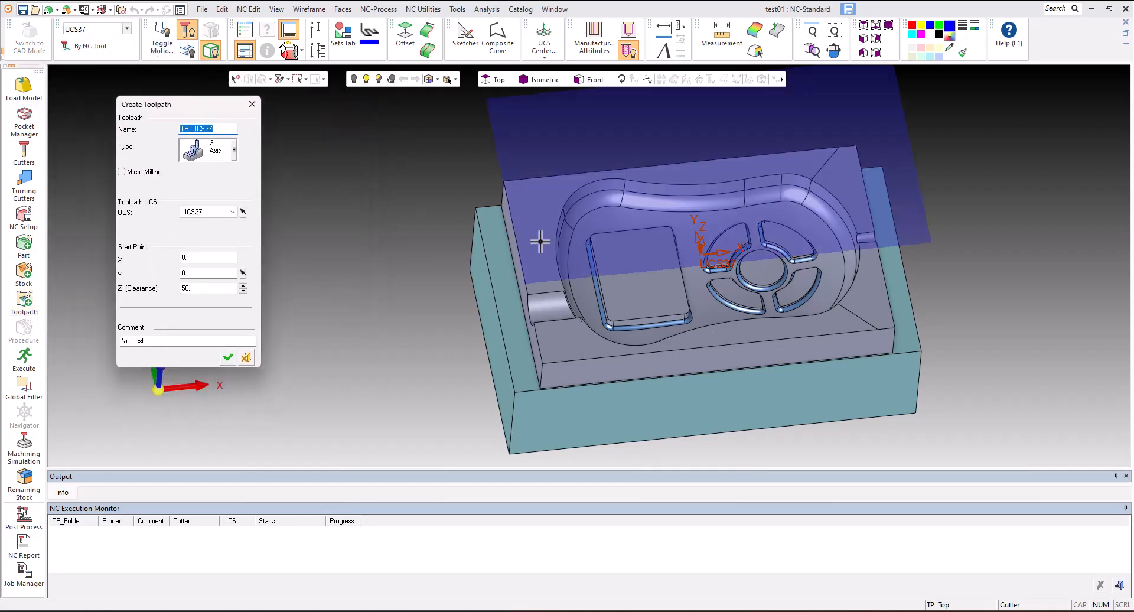
middle_click_drag(557, 241, 600, 240)
scroll(538, 224, "down", 4)
scroll(561, 204, "up", 4)
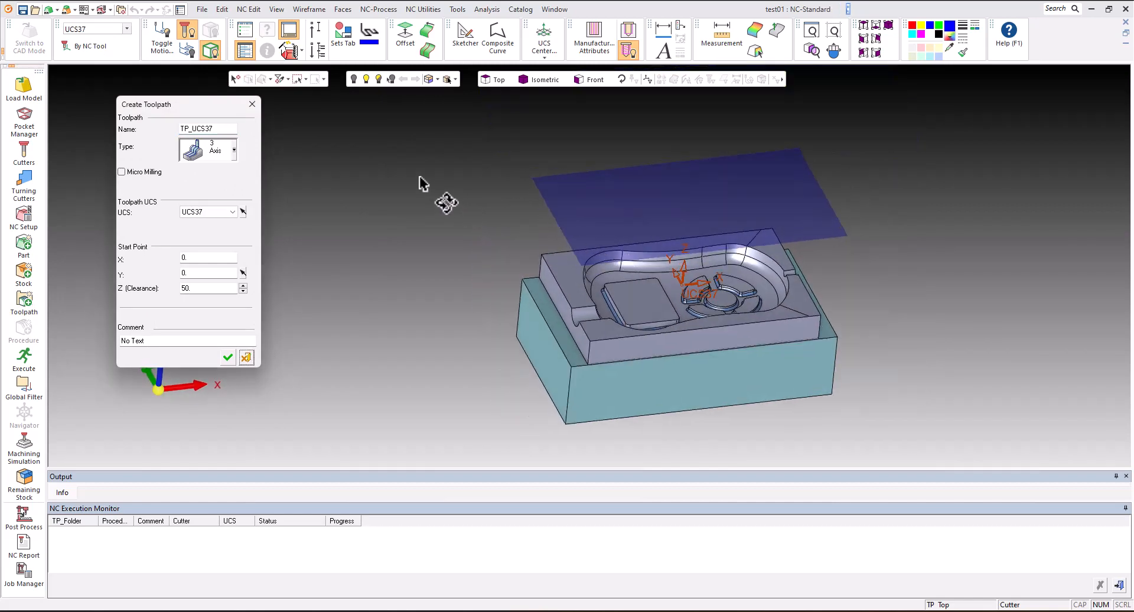
left_click(233, 151)
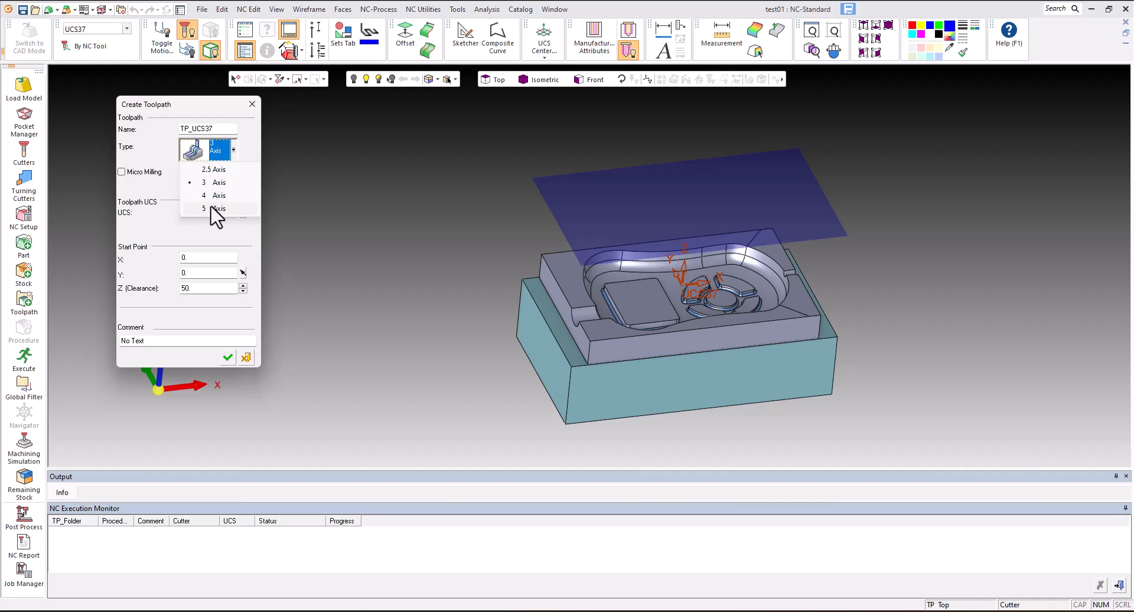
left_click(213, 184)
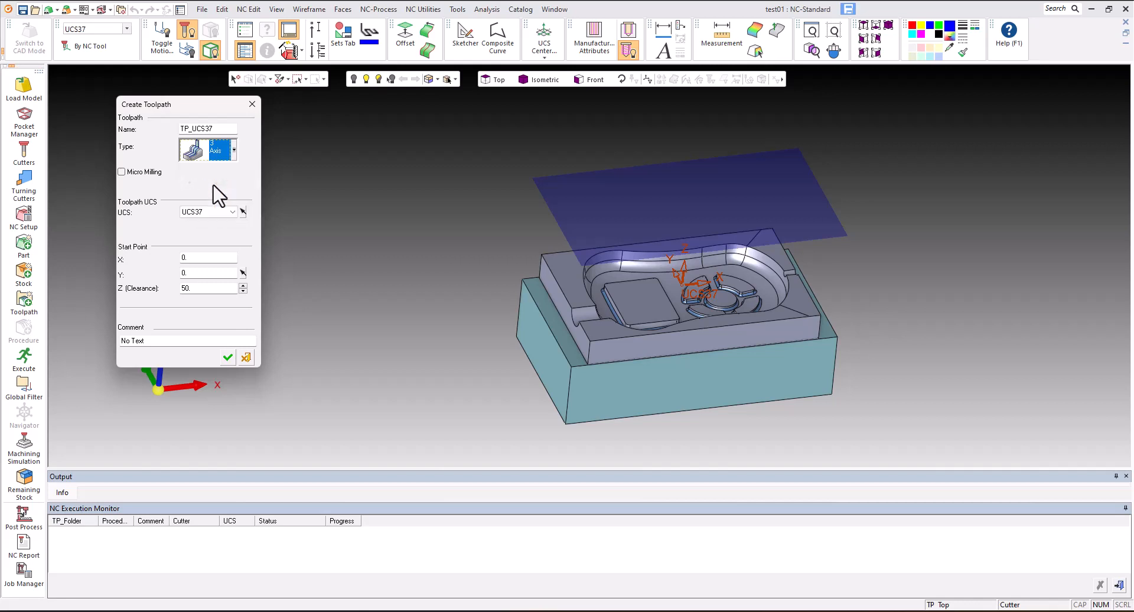
left_click_drag(217, 128, 172, 122)
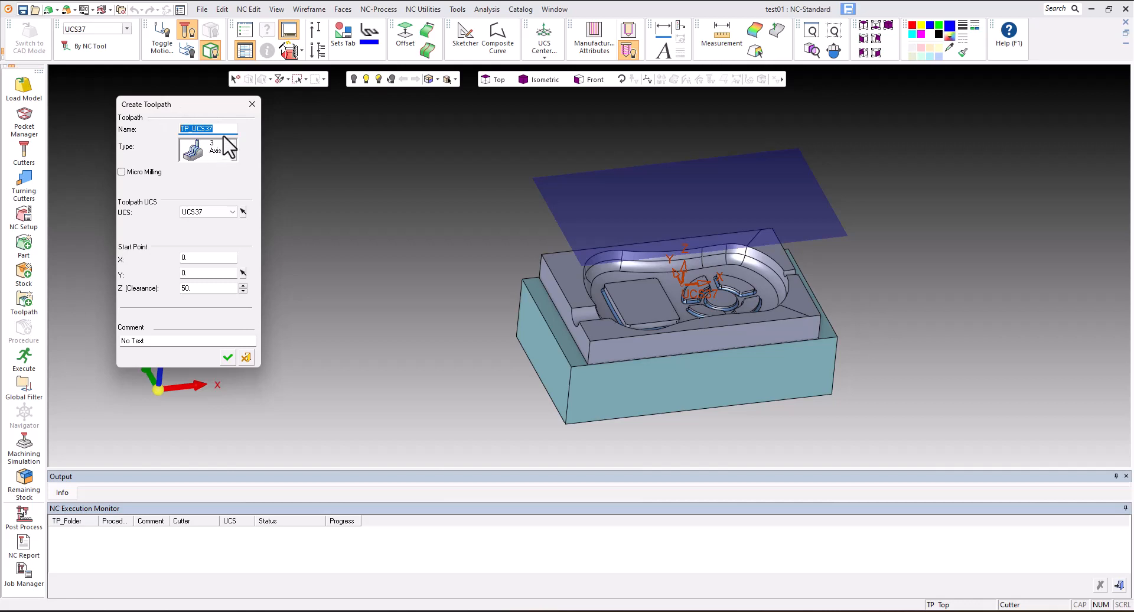
type("ROUGH")
Try Z clearance values of 100 and 25 for the ROUGH toolpath to compare the clearance plane's height.
left_click(189, 288)
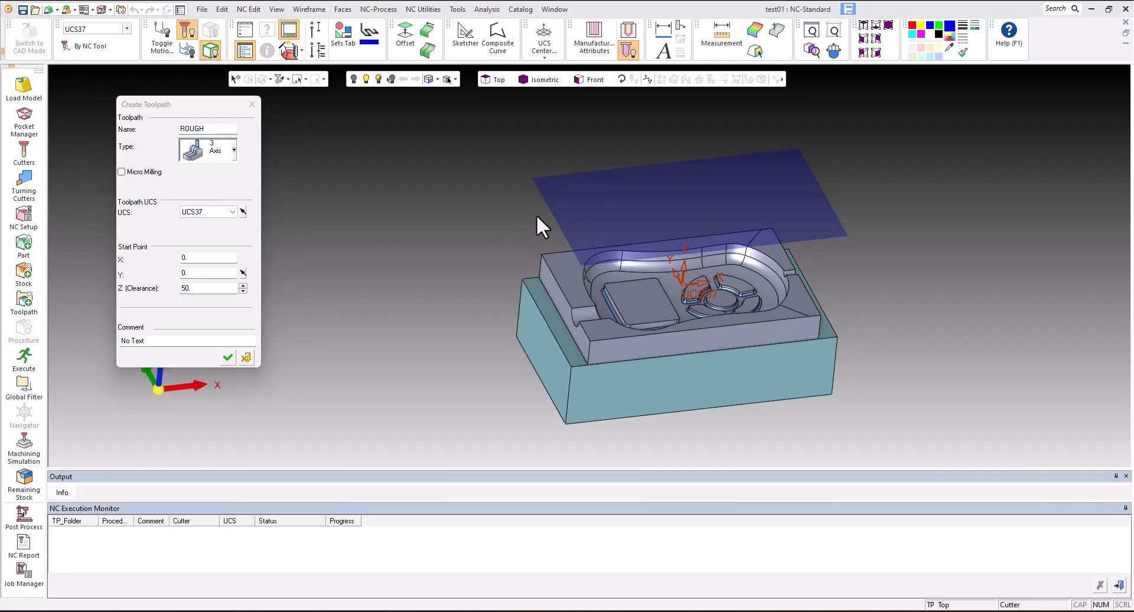
middle_click_drag(536, 216, 629, 206)
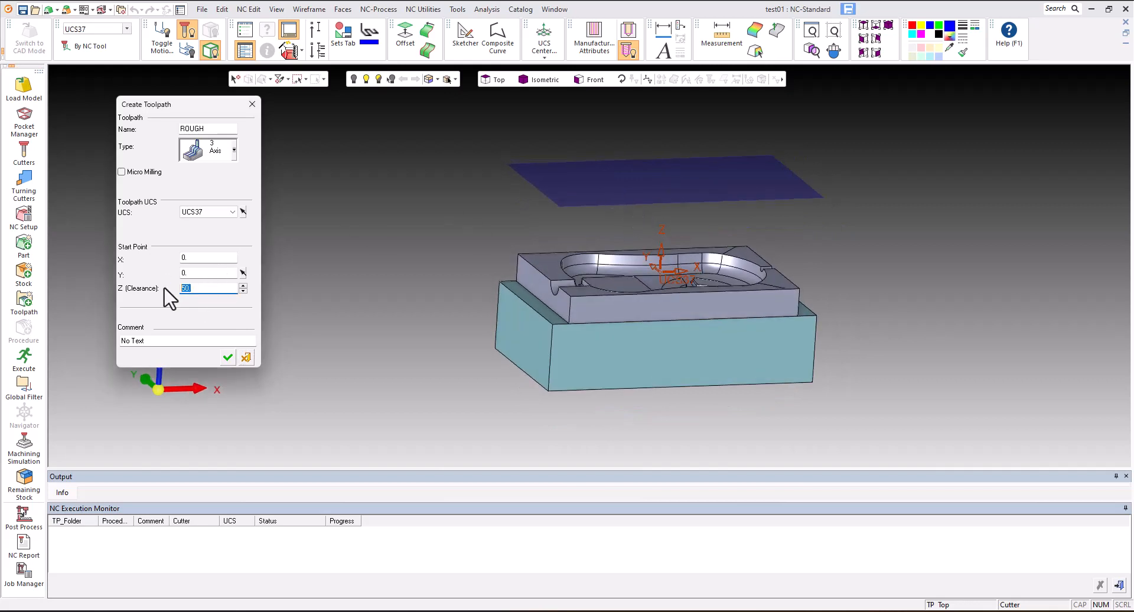
type("100")
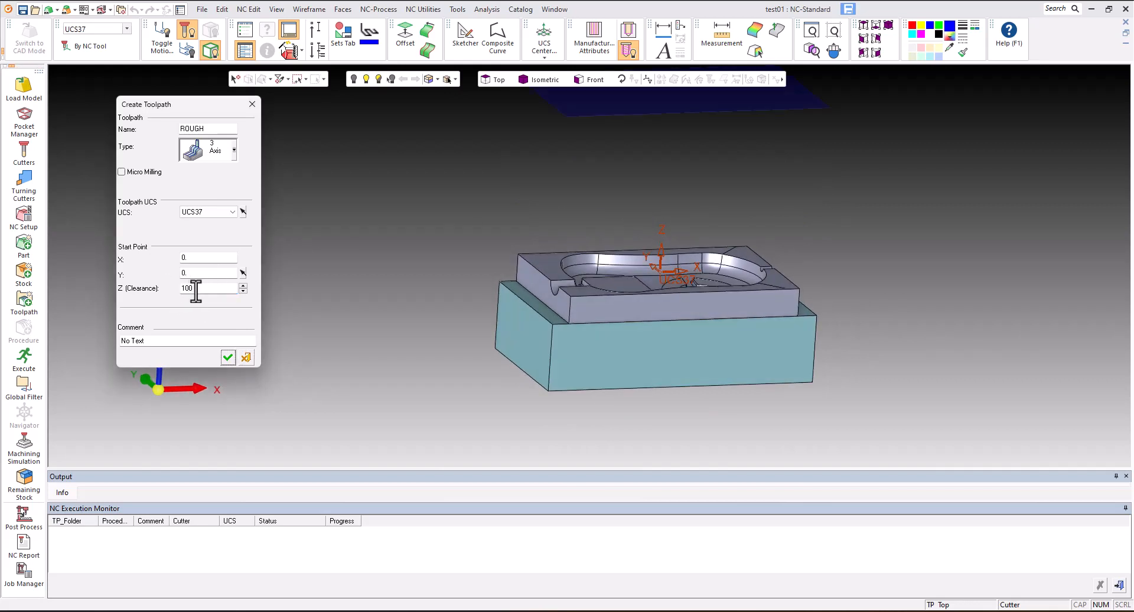
double_click(192, 288)
type("25")
key("Tab")
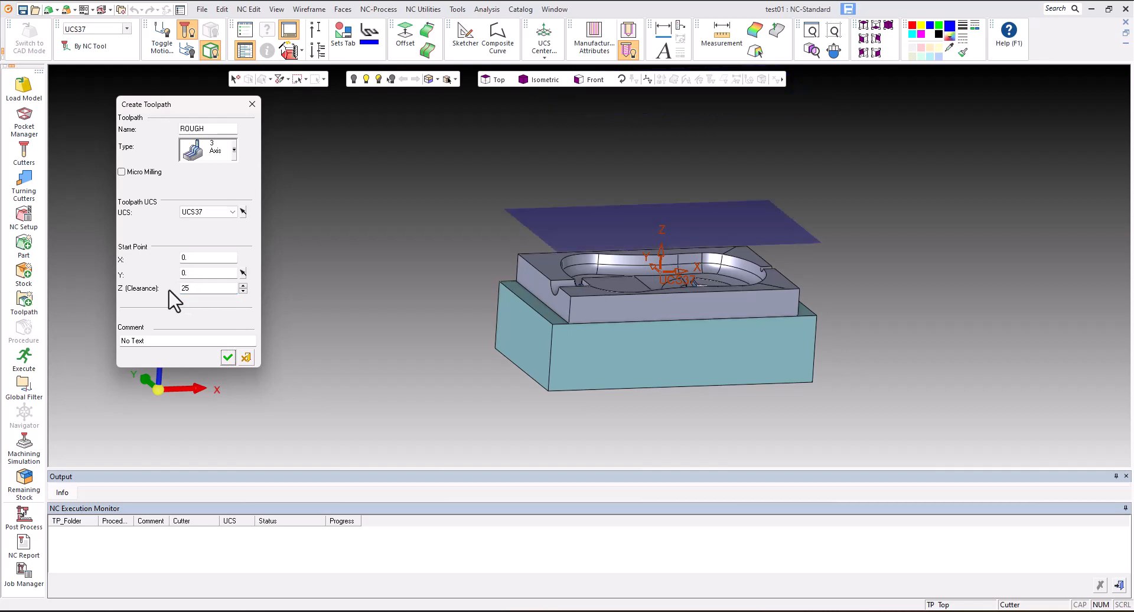
Set the Z clearance to 50.0 and create the ROUGH toolpath.
double_click(190, 288)
type("50.0")
key("Tab")
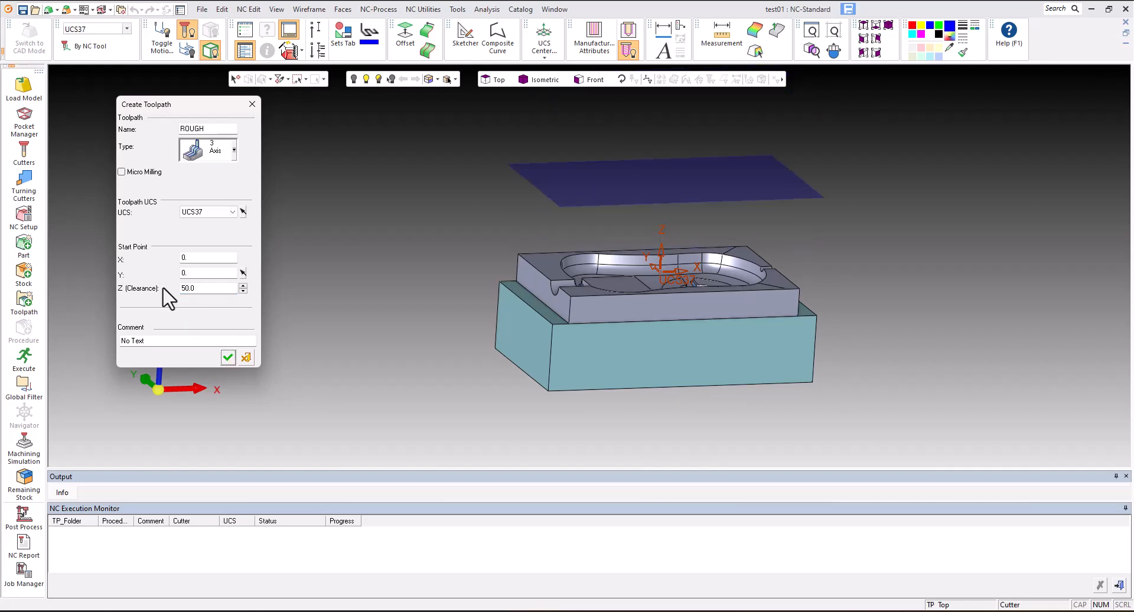
left_click(228, 357)
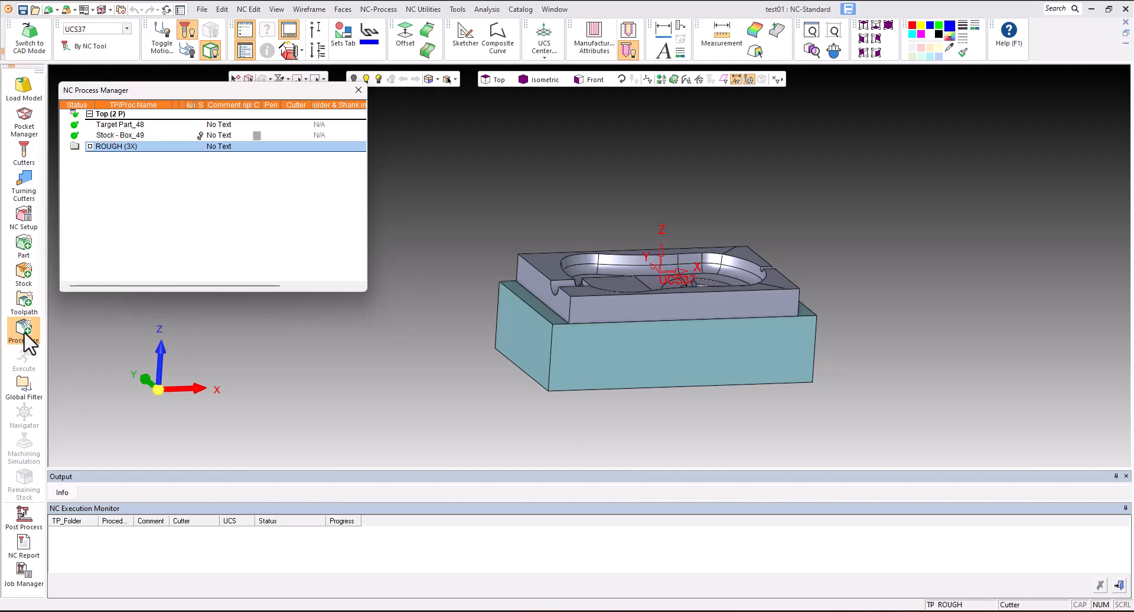
left_click(110, 125)
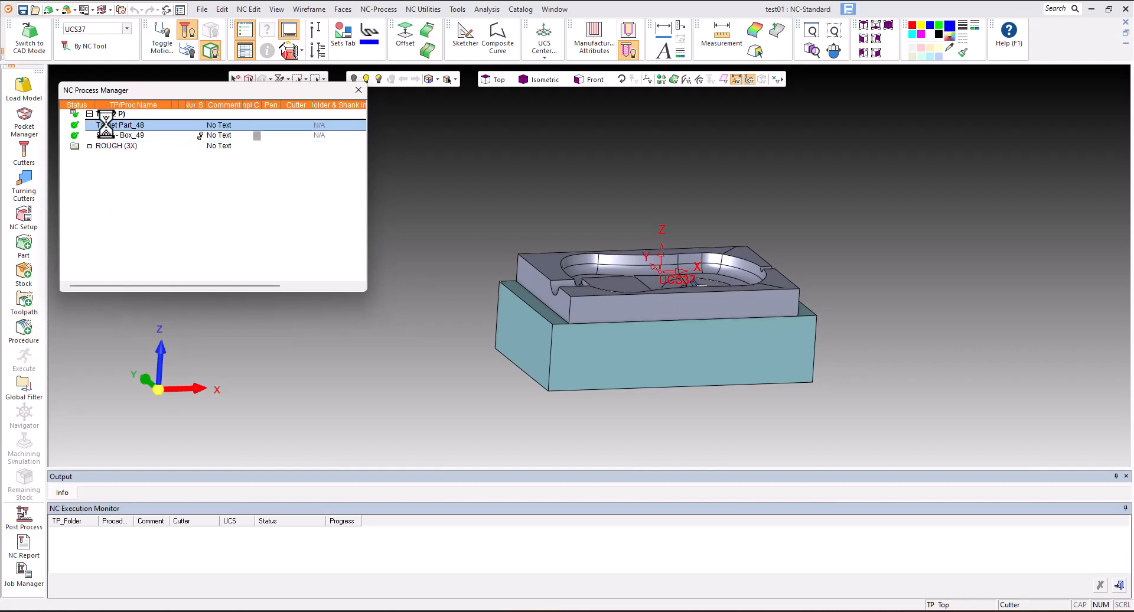
left_click(112, 135)
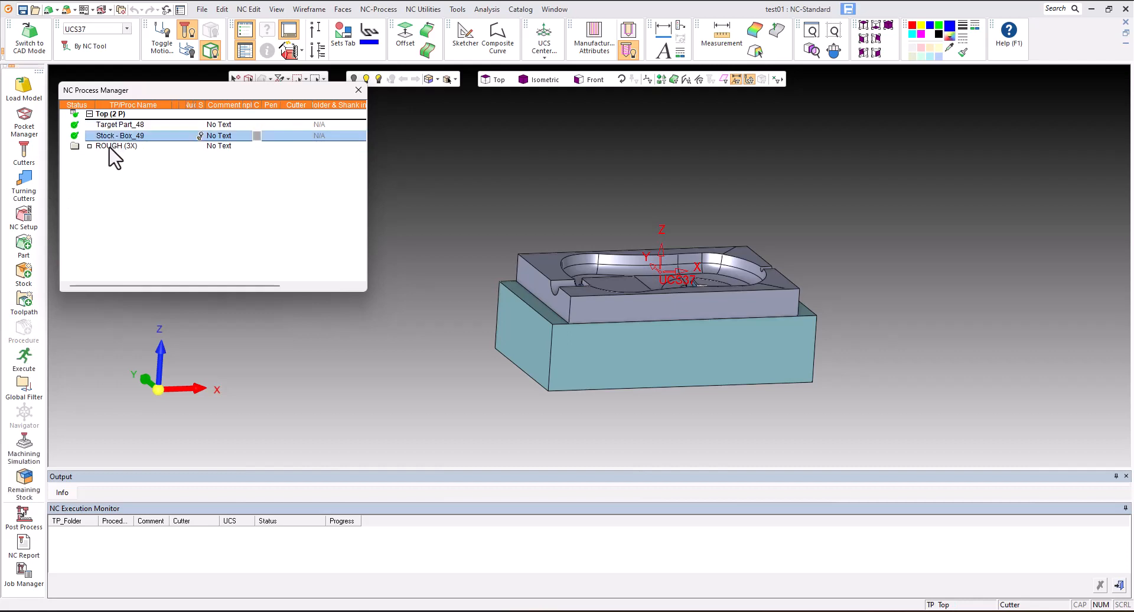
left_click(110, 147)
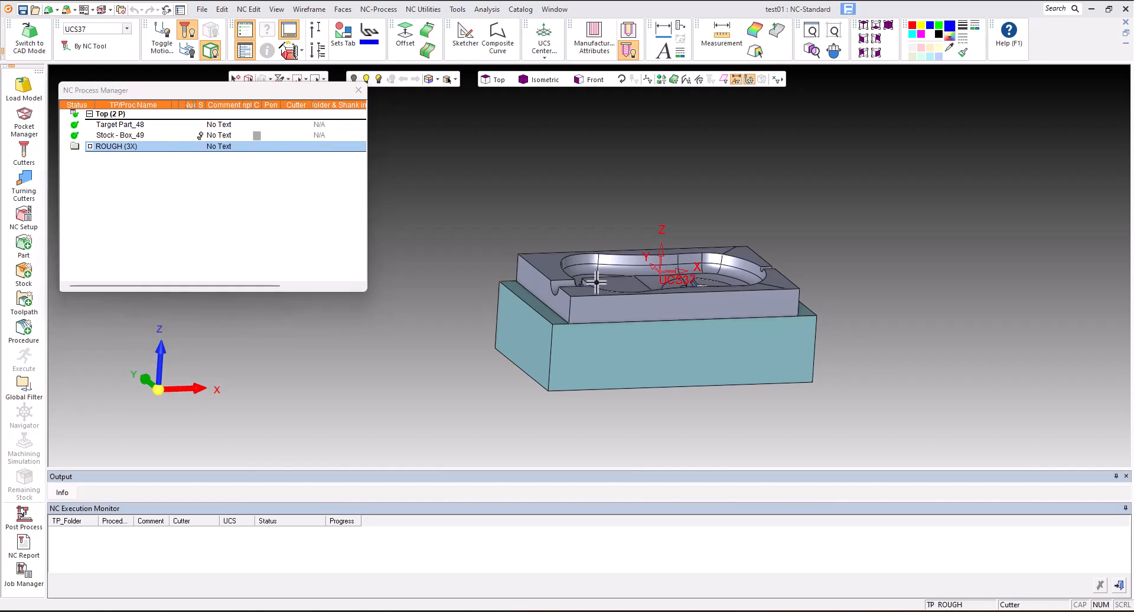
middle_click_drag(596, 283, 601, 342)
scroll(599, 269, "down", 2)
scroll(572, 320, "up", 1)
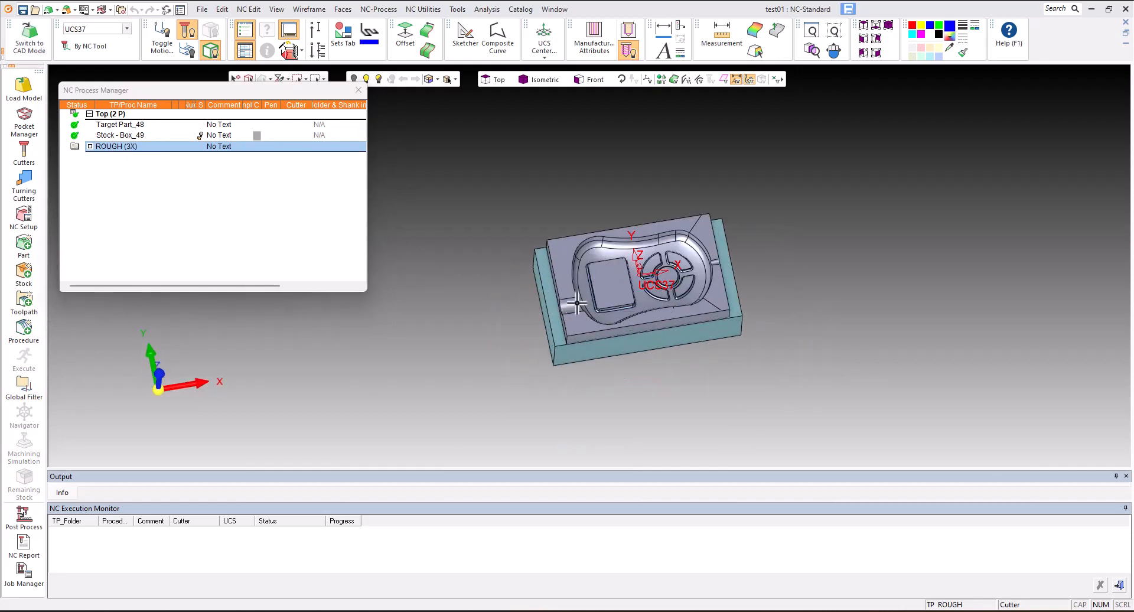
scroll(576, 303, "up", 2)
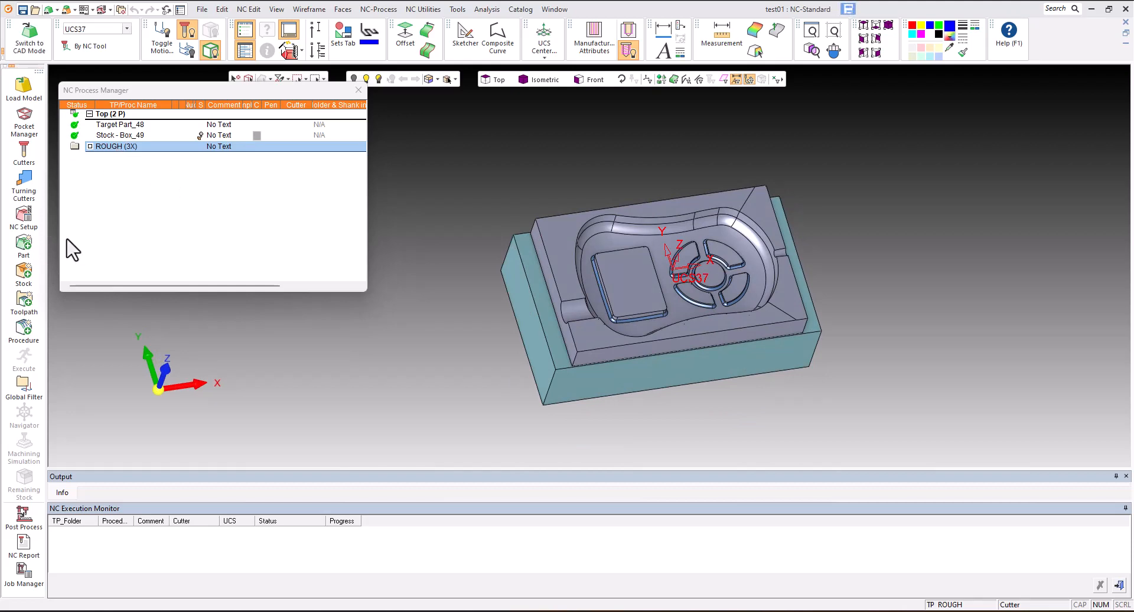
Start a Volume Milling Rough Spiral procedure in the ROUGH toolpath and review its geometry, motion and machine parameters.
left_click(27, 343)
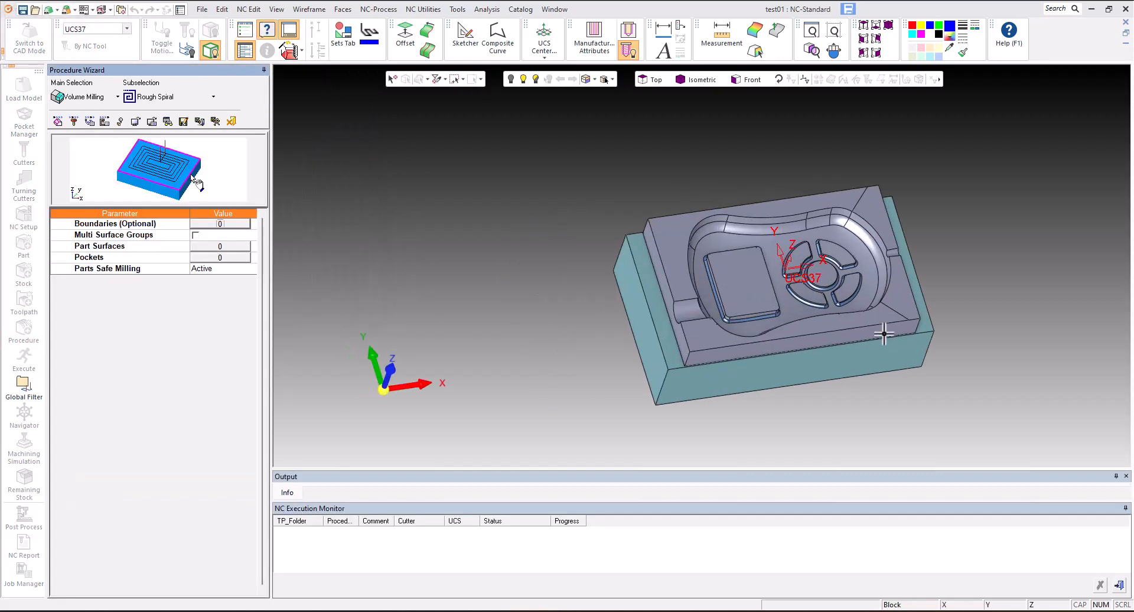
scroll(750, 240, "up", 3)
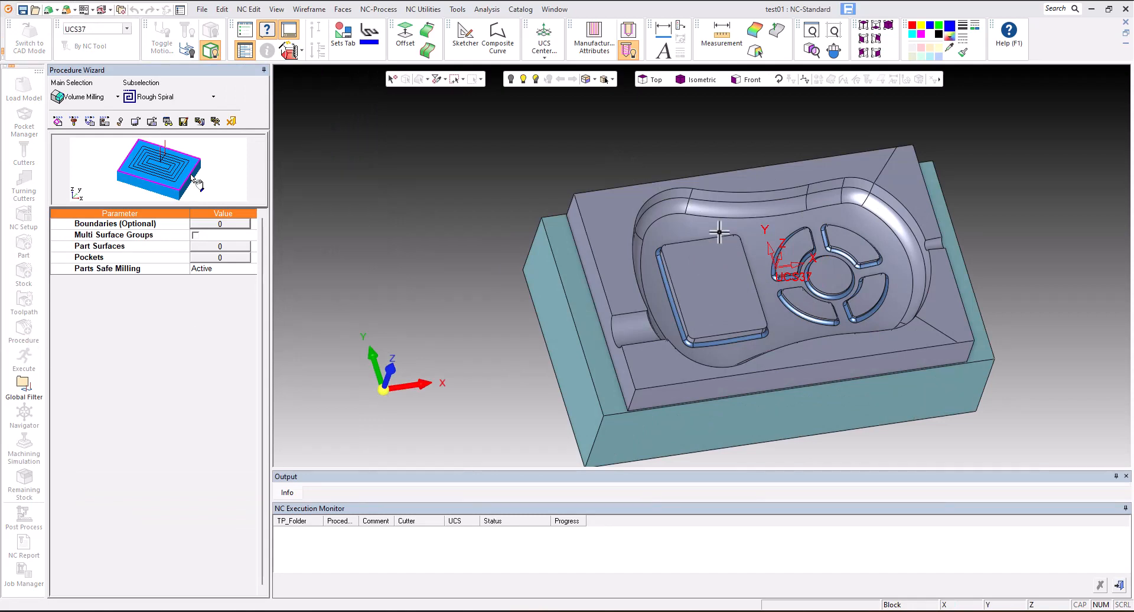
scroll(744, 260, "down", 3)
scroll(762, 278, "up", 4)
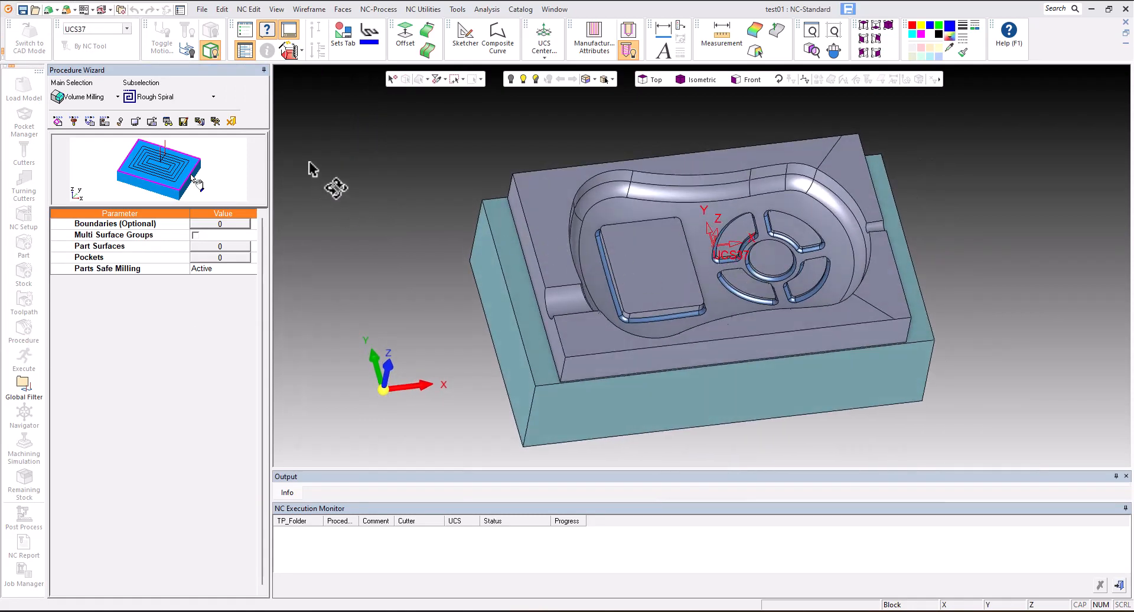
left_click(58, 122)
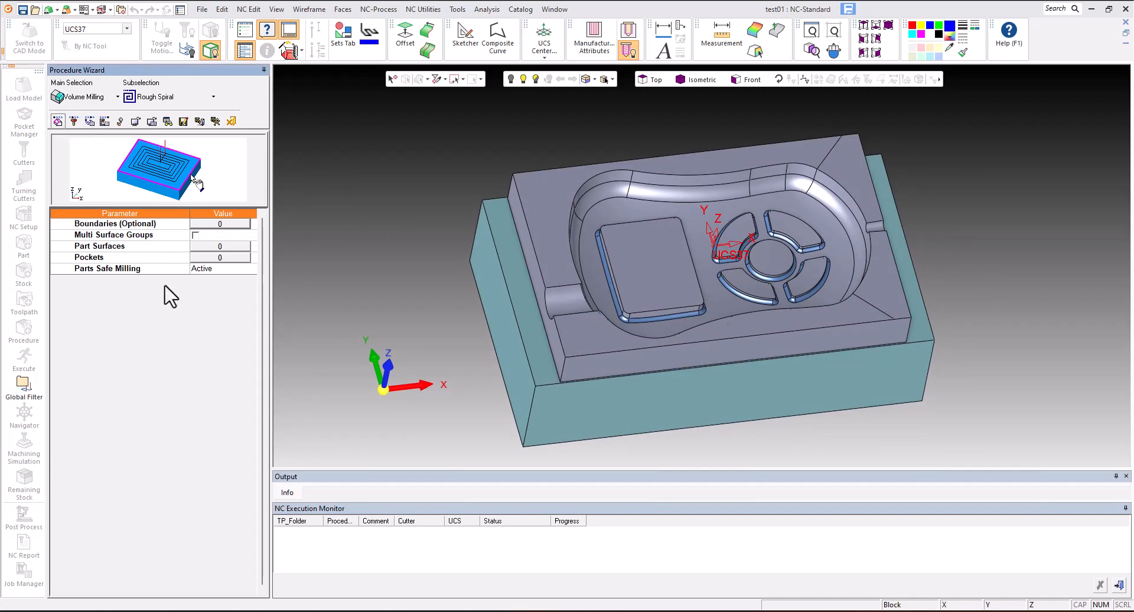
left_click(89, 122)
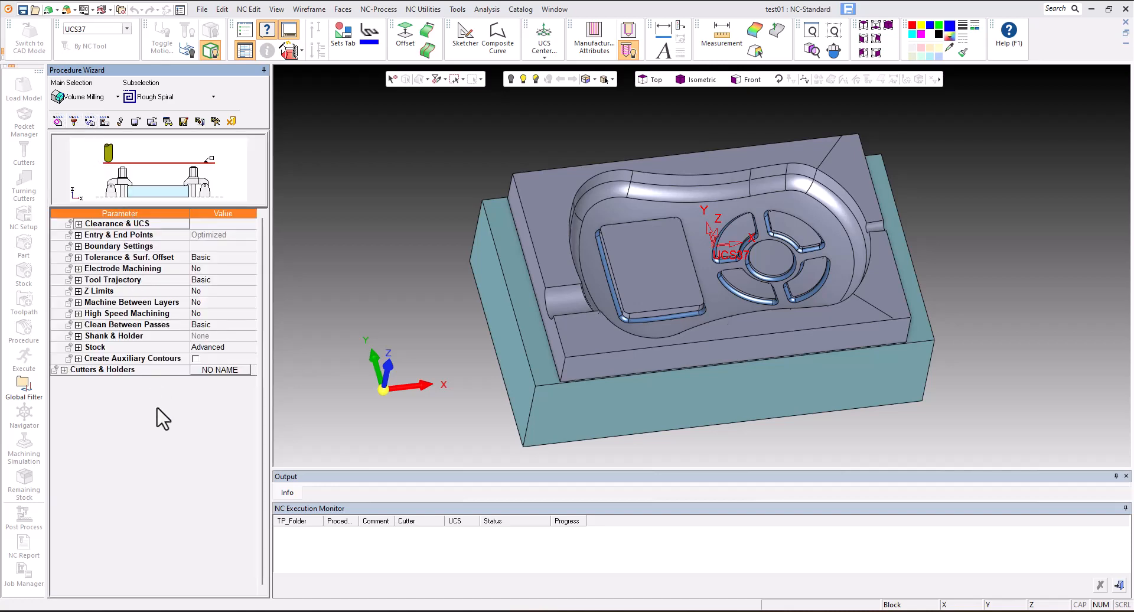
left_click(106, 122)
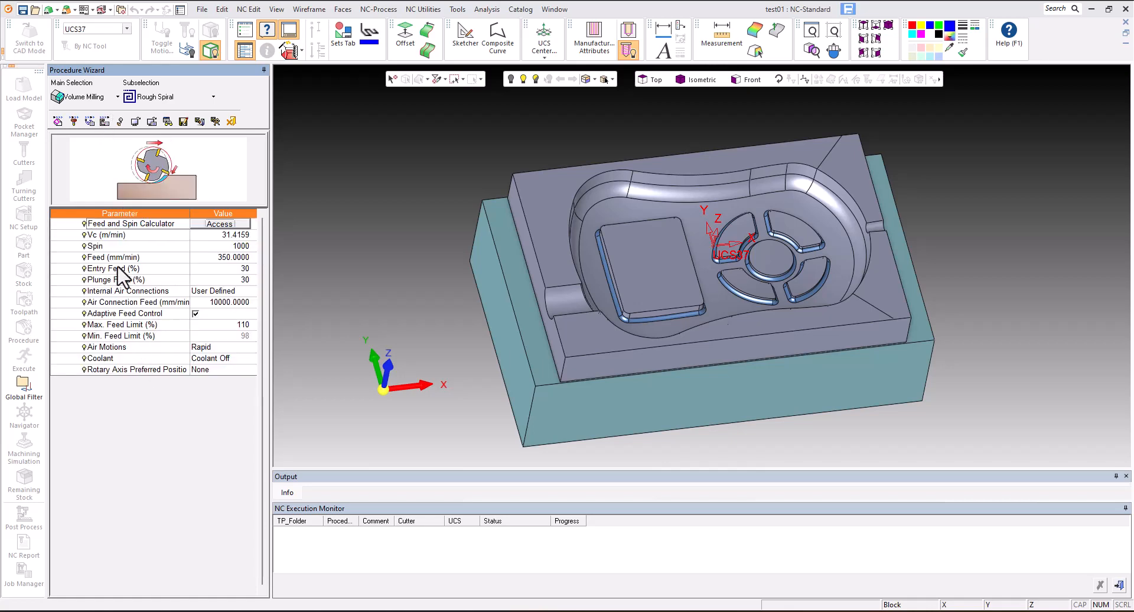
left_click(58, 122)
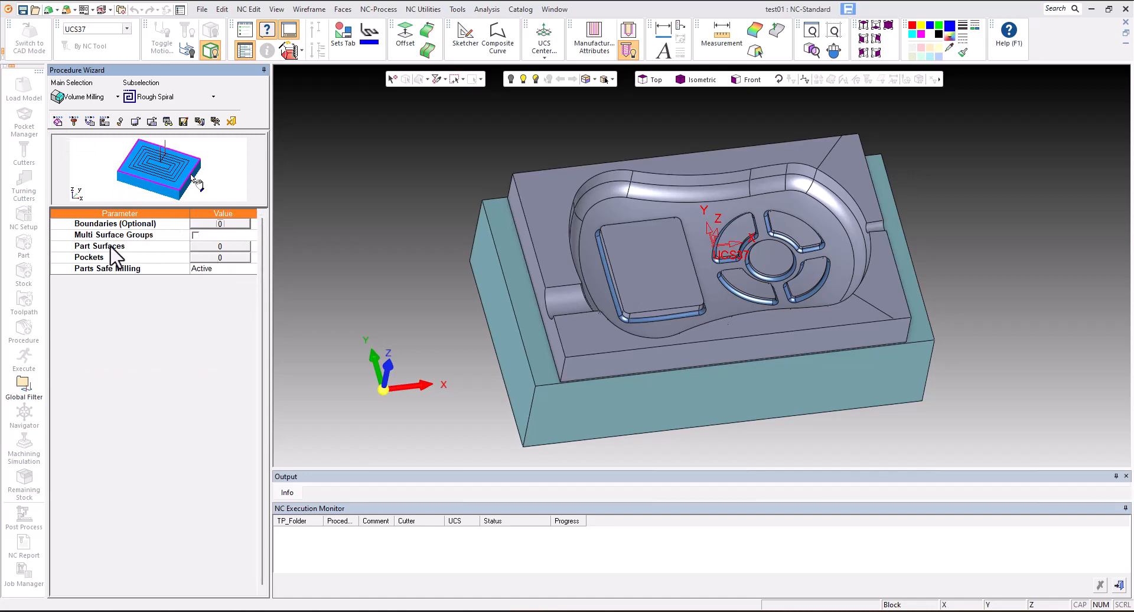
Select all displayed surfaces of the model as the procedure's part surfaces.
left_click(211, 248)
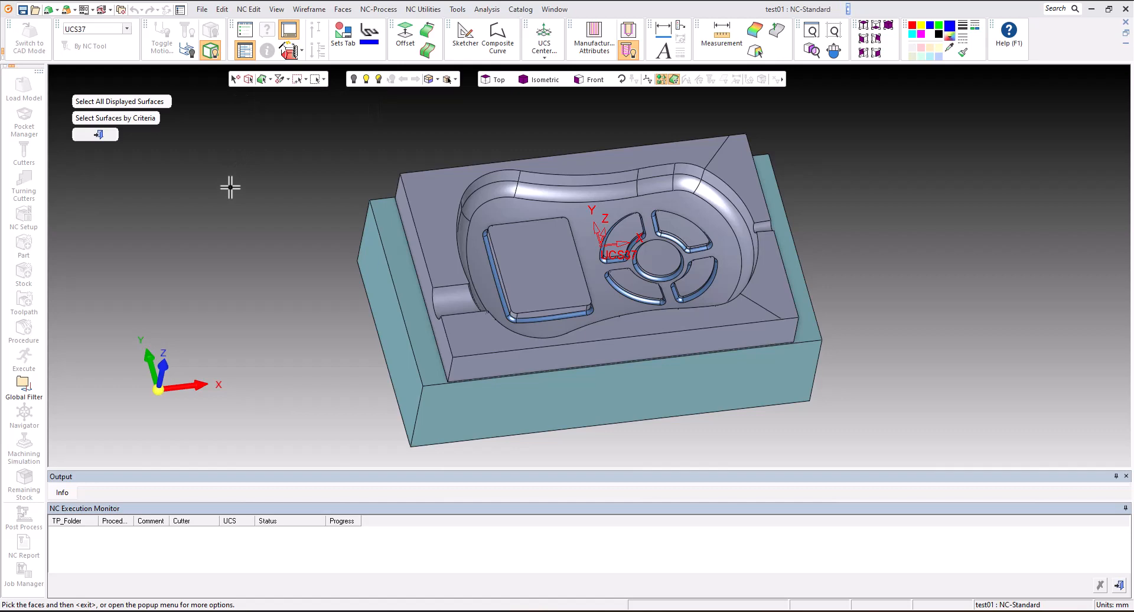
left_click(249, 83)
middle_click(244, 132)
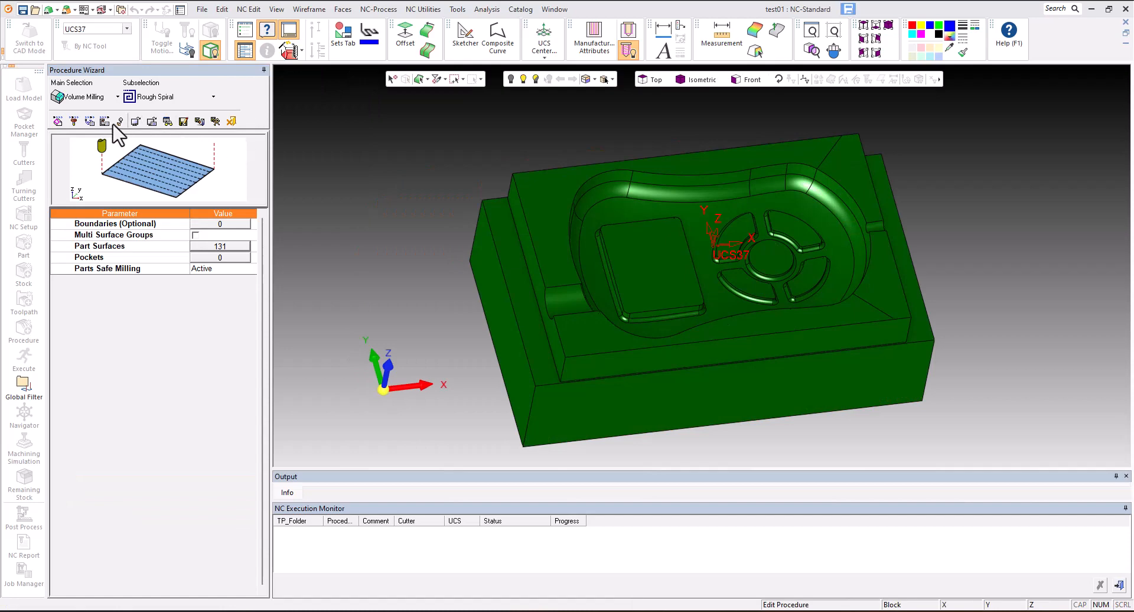
Create a new cutter for the procedure and name it 12R2_ROUGH.
left_click(72, 120)
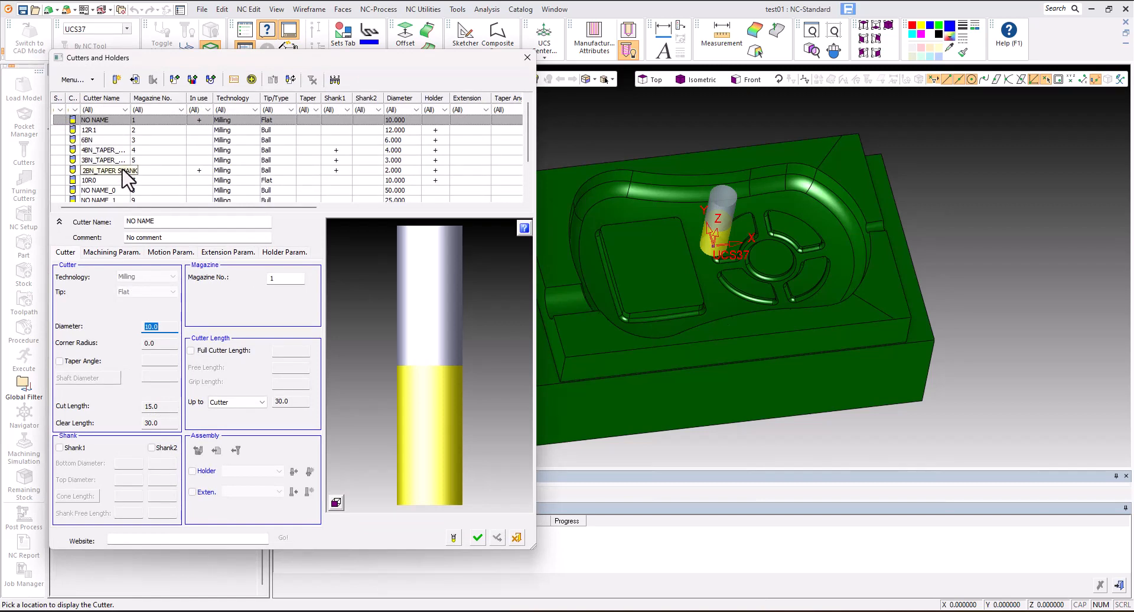
scroll(127, 177, "down", 2)
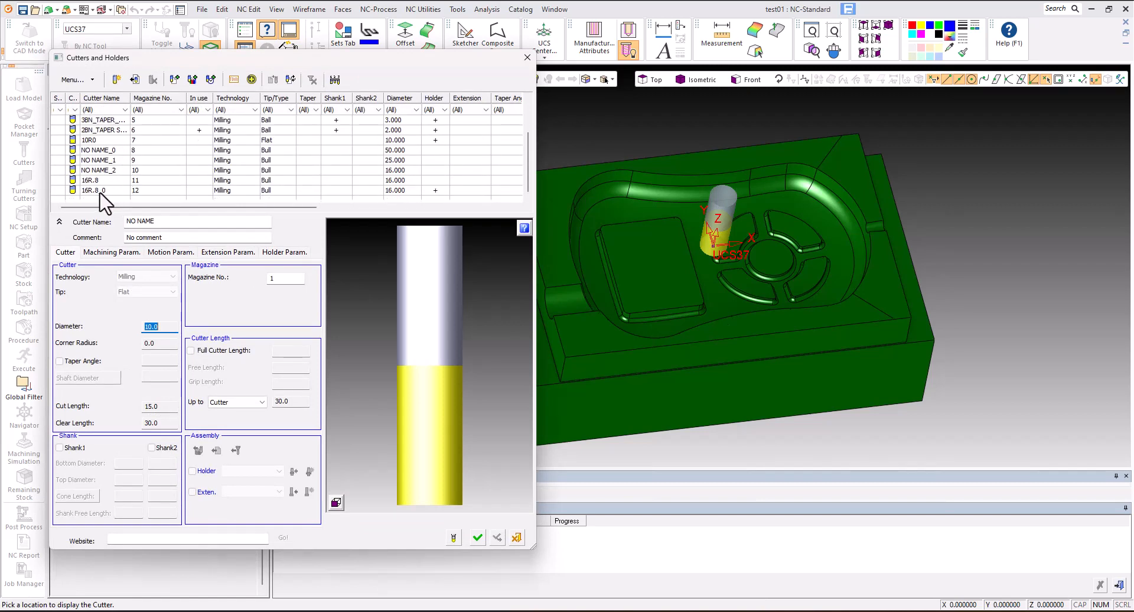
scroll(104, 201, "up", 2)
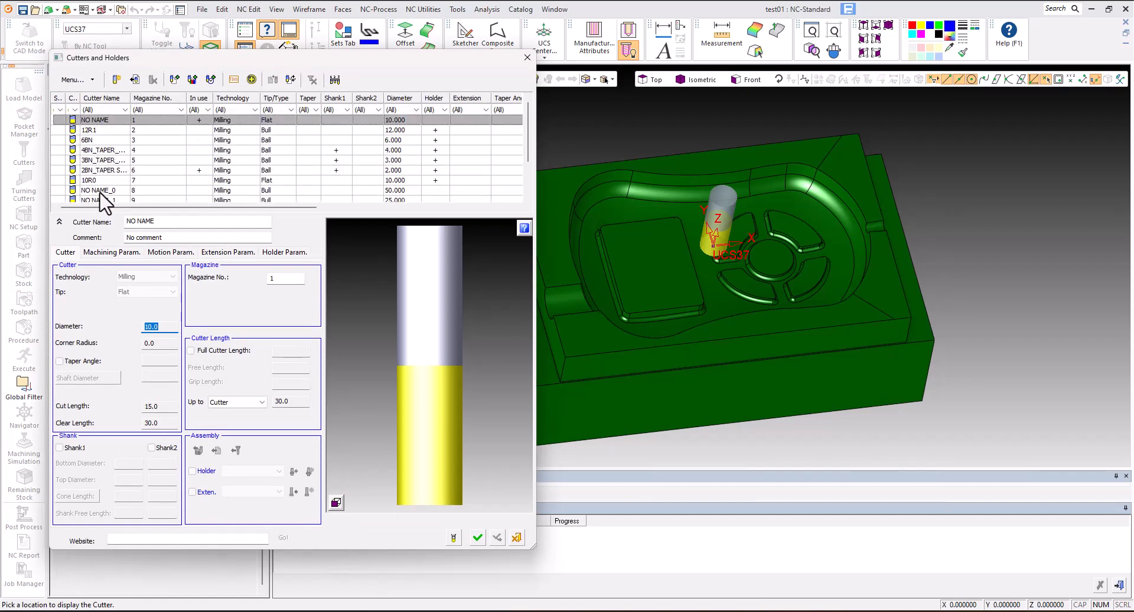
left_click(116, 79)
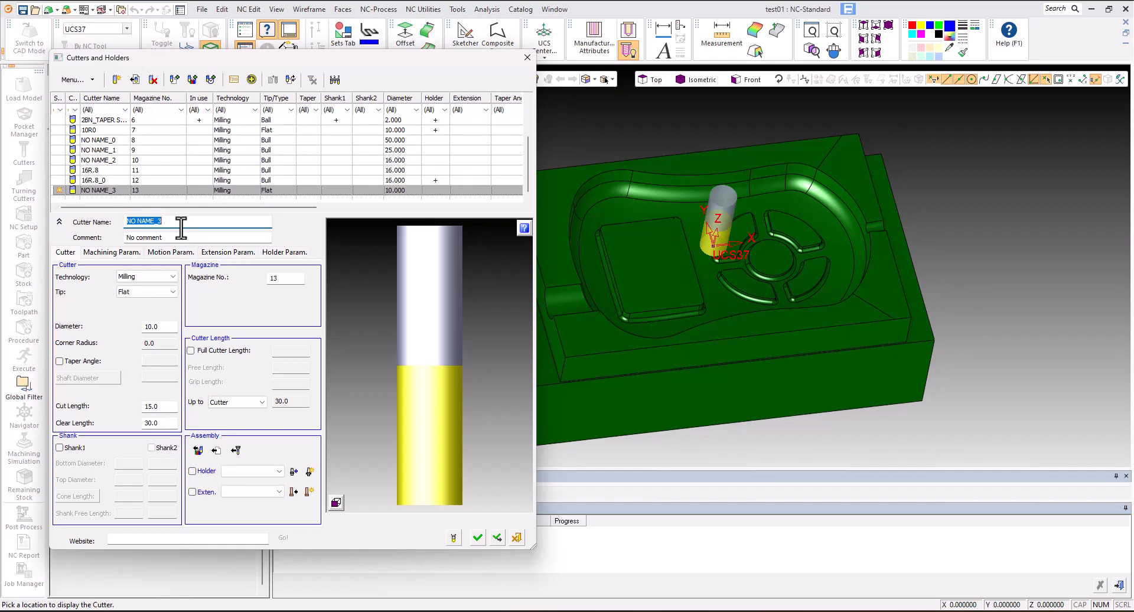
type("12R2_01")
double_click(150, 221)
left_click_drag(145, 220, 155, 220)
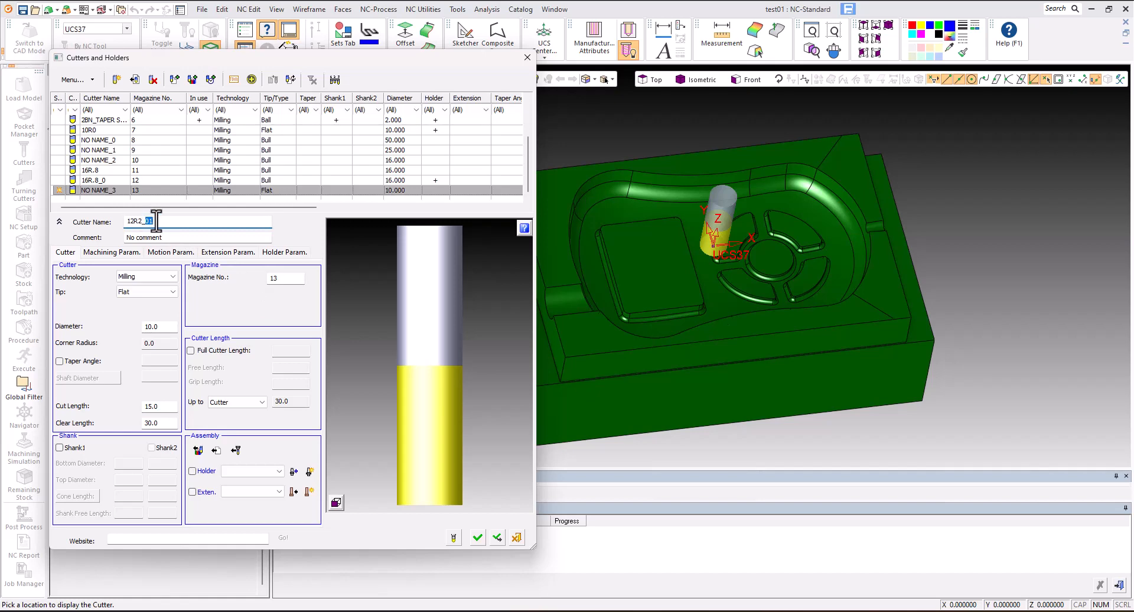
key("Caps_Lock")
type("ROUGH")
Define 12R2_ROUGH as a Milling cutter with a Bull tip, diameter 12 and corner radius 2.
left_click(140, 293)
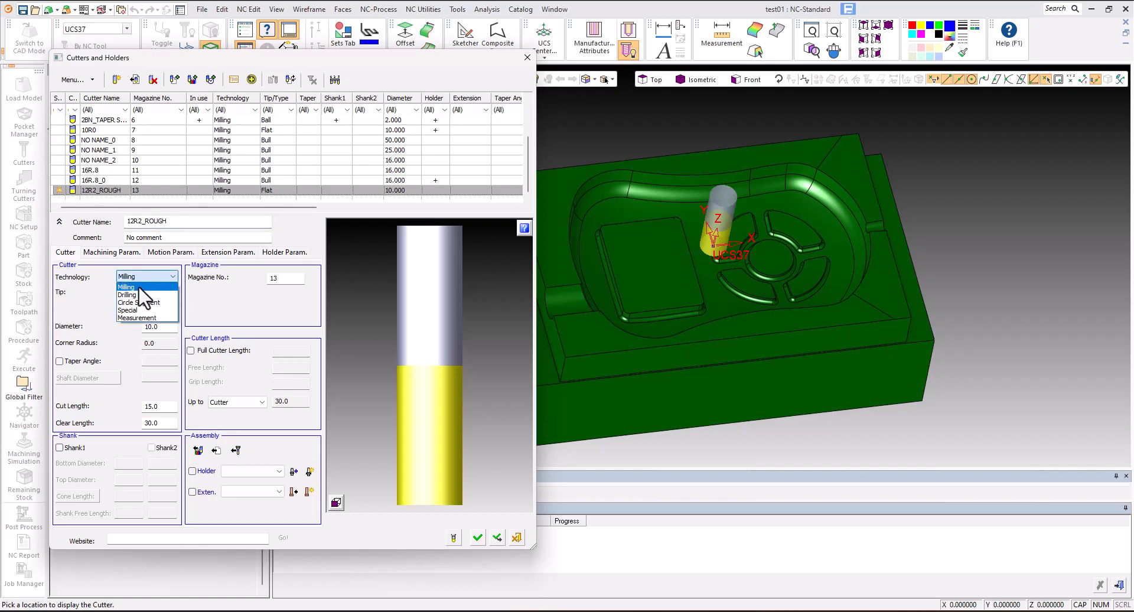
left_click(141, 302)
left_click(138, 291)
left_click(137, 317)
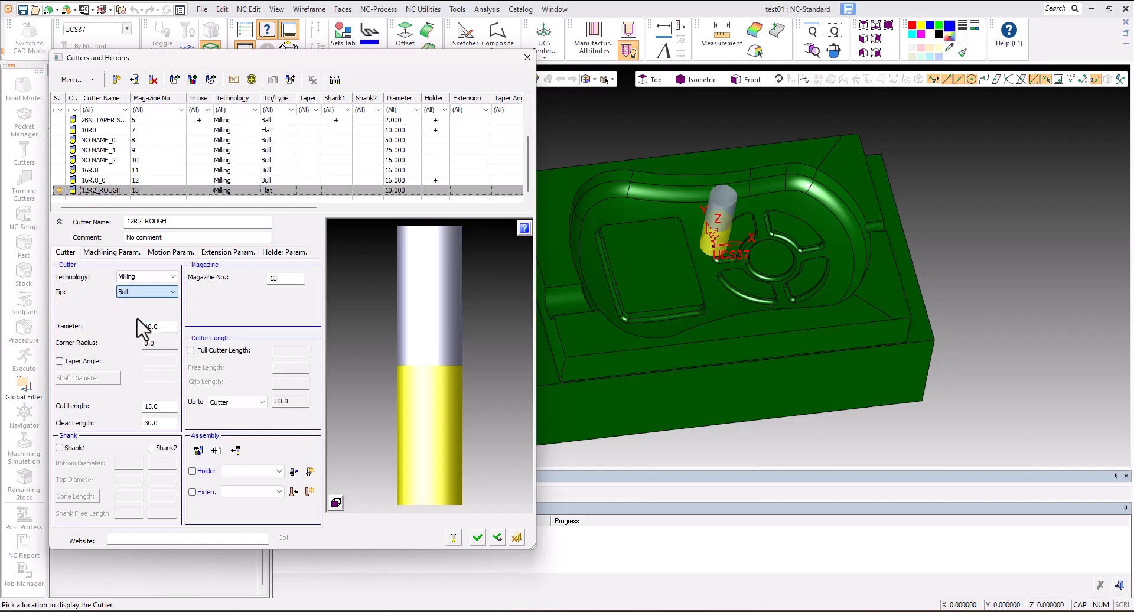
left_click(164, 329)
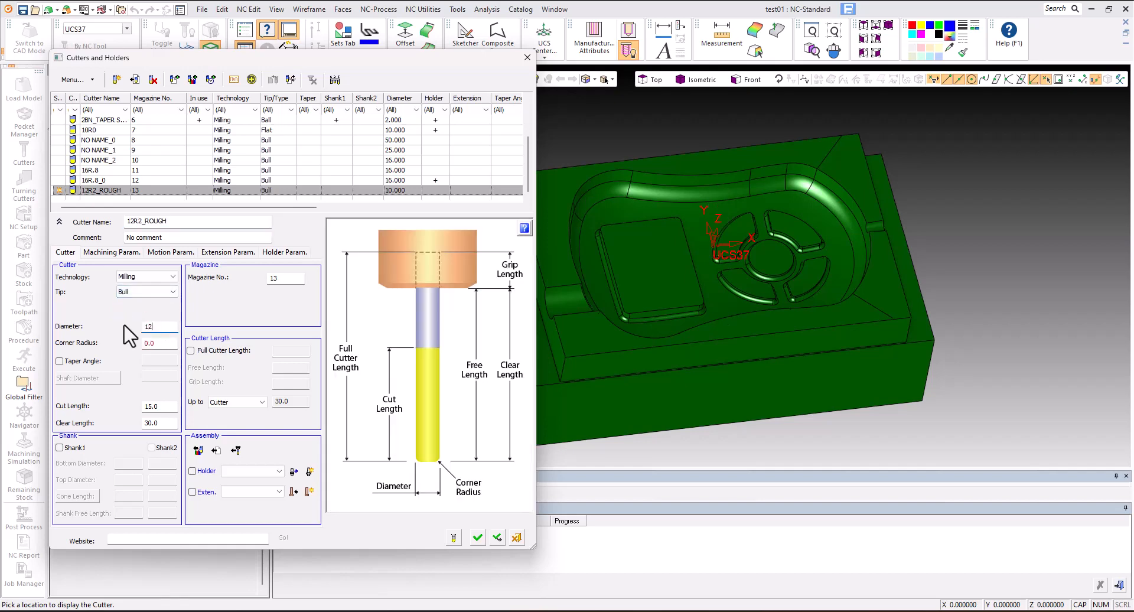
key("Return")
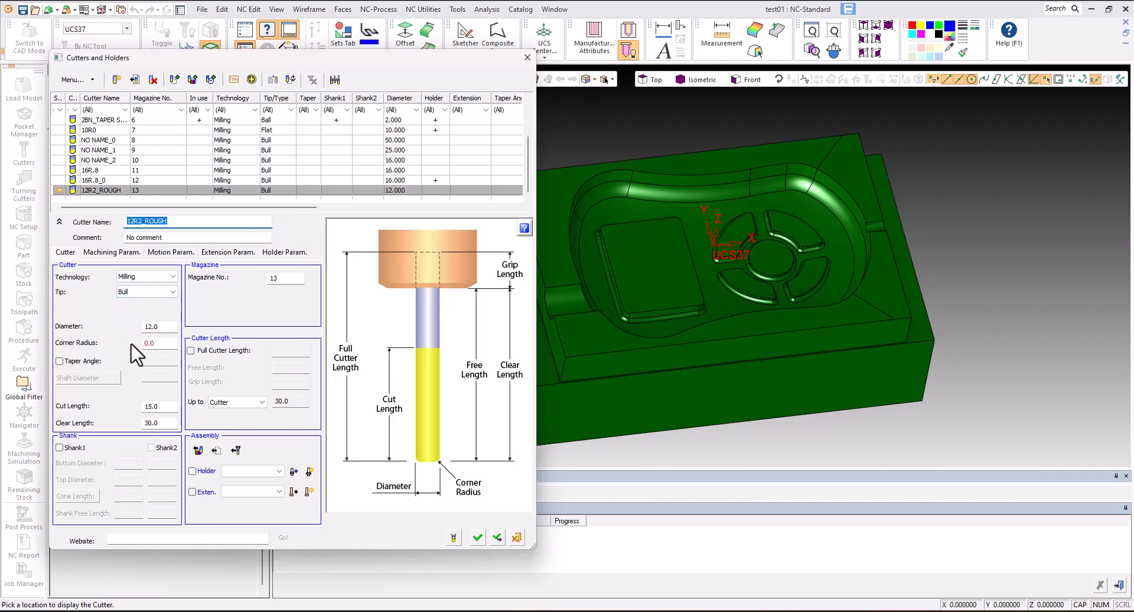
left_click(158, 343)
type("2.0")
key("Return")
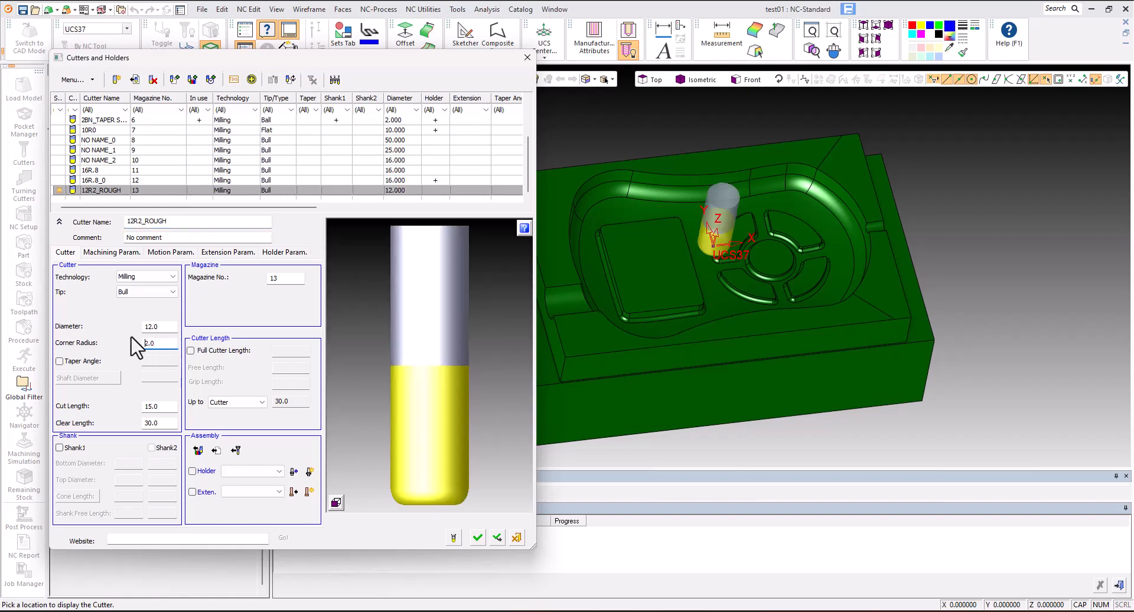
Set the 12R2_ROUGH cutter's cut length to 25 and clear length to 85.
left_click(141, 409)
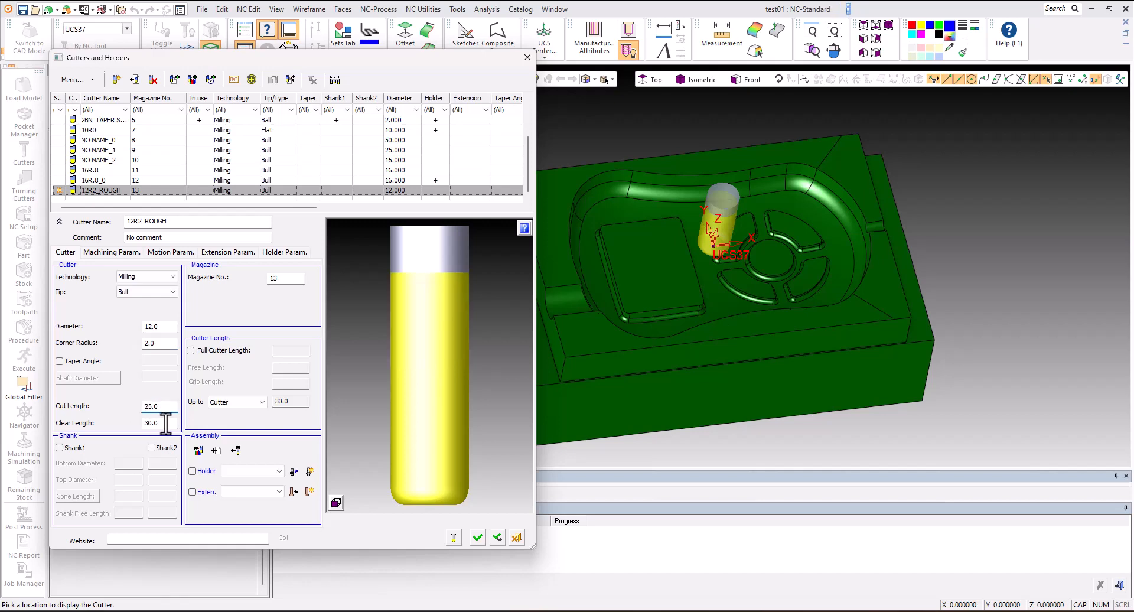
left_click(152, 423)
type("85")
key("Return")
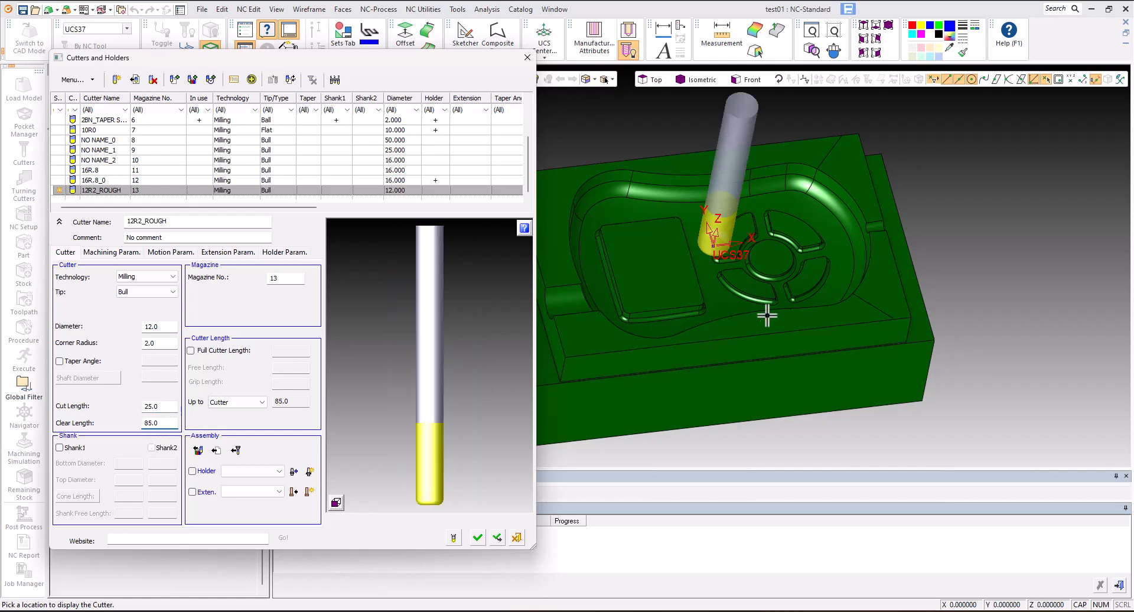
Preview the cutter at several points on the model's ledge, pocket and upper edge, and accept it for the procedure.
right_click_drag(872, 249, 753, 268, "ctrl")
scroll(638, 260, "up", 5)
middle_click_drag(644, 261, 726, 273)
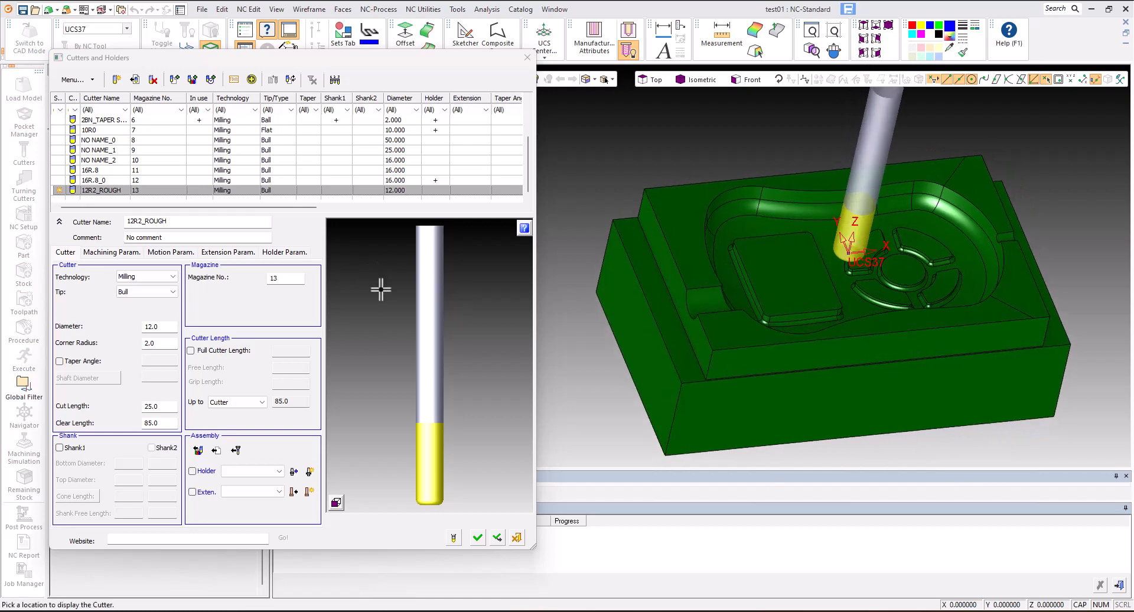
left_click(648, 300)
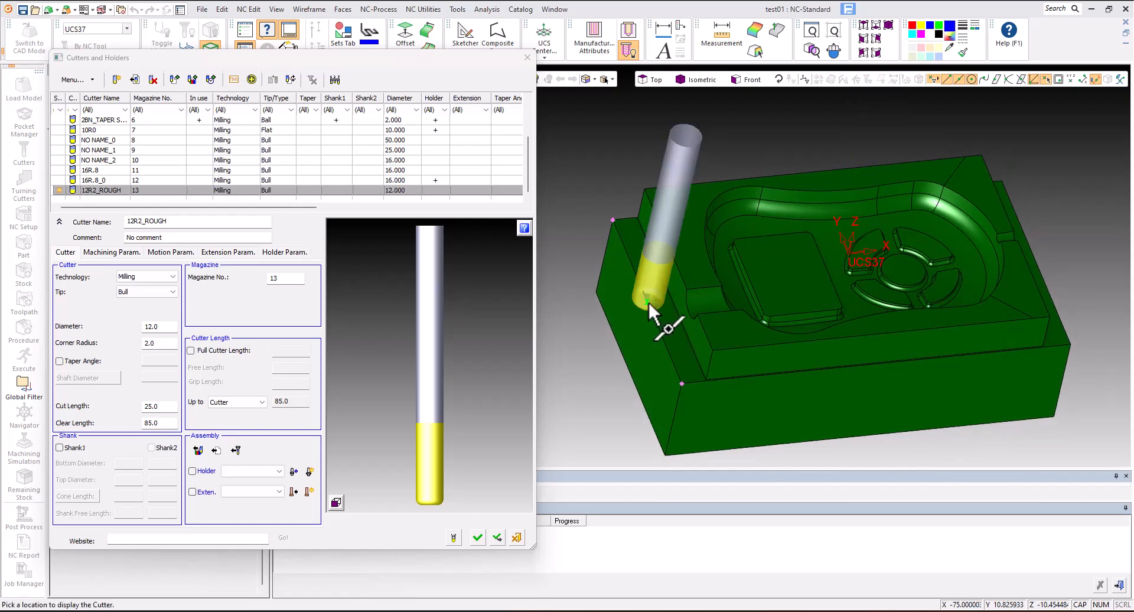
left_click(679, 312)
middle_click_drag(679, 312, 734, 283)
left_click(743, 258)
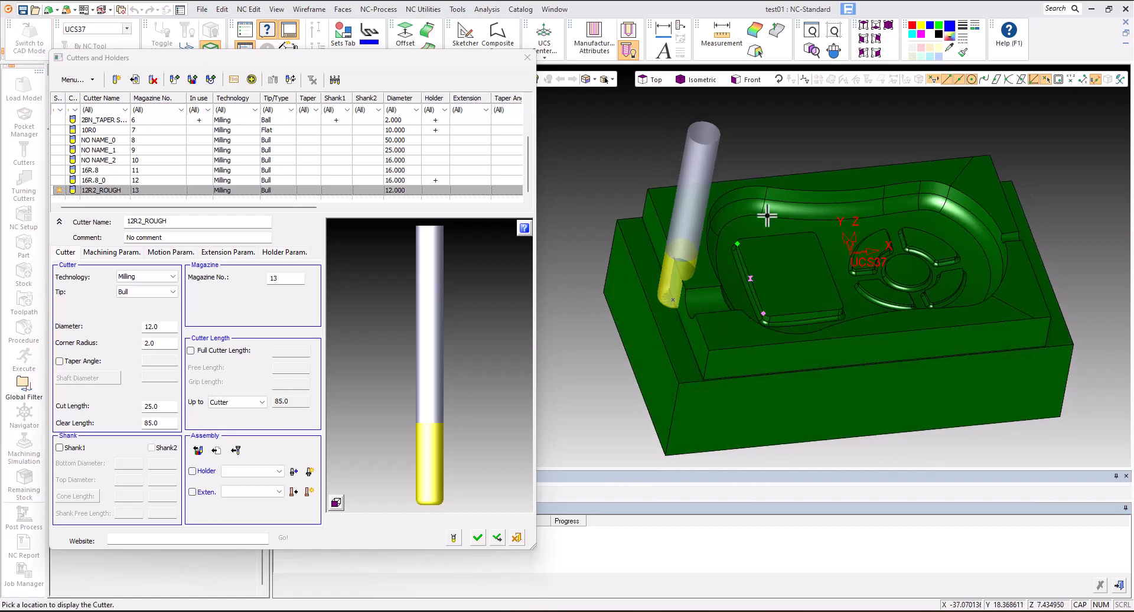
left_click(934, 195)
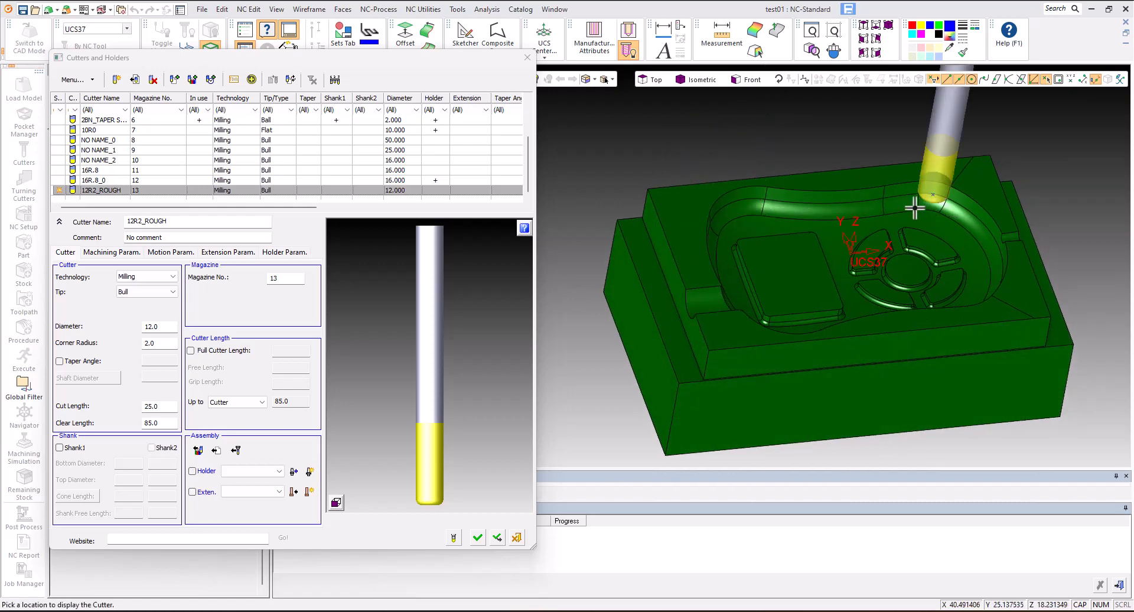
middle_click_drag(916, 202, 887, 203)
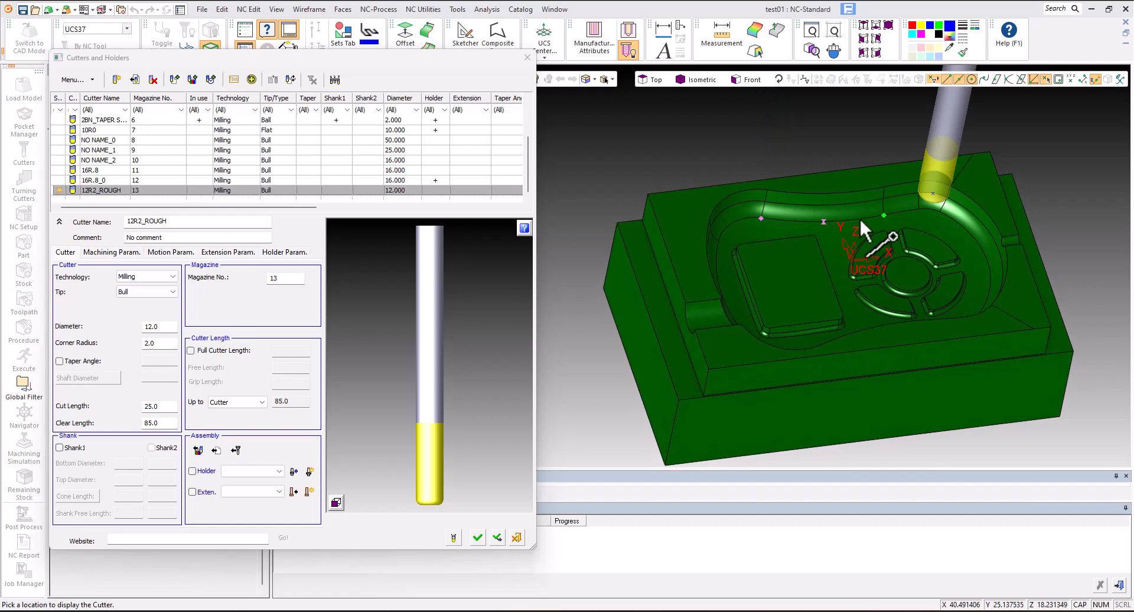
left_click(803, 172)
mouse_move(803, 173)
middle_mouse_down()
mouse_move(801, 163)
mouse_move(798, 177)
middle_mouse_up()
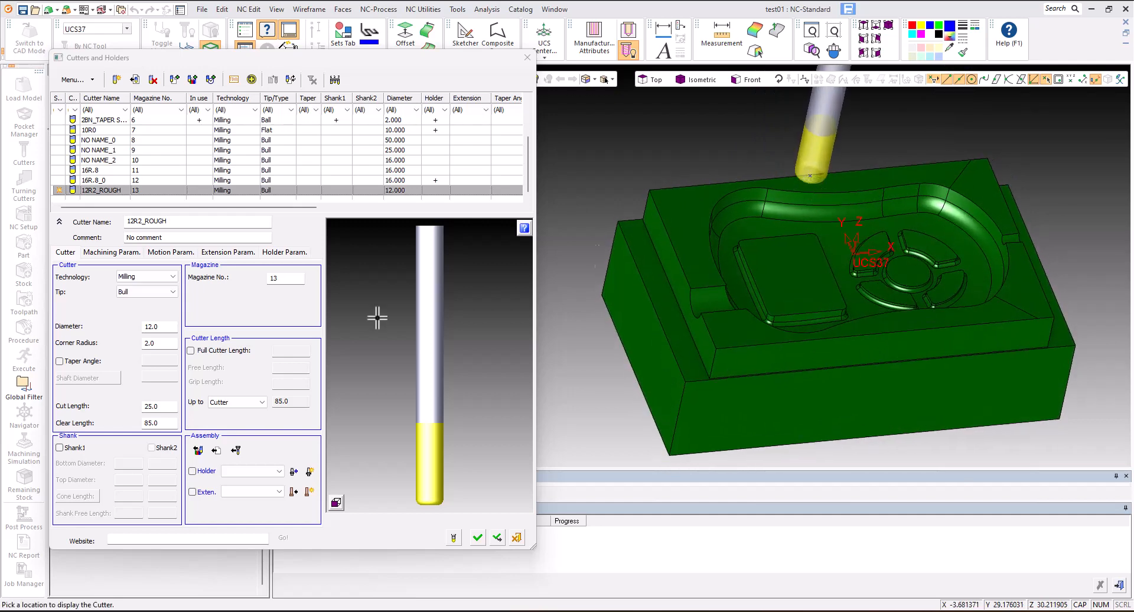
left_click(478, 537)
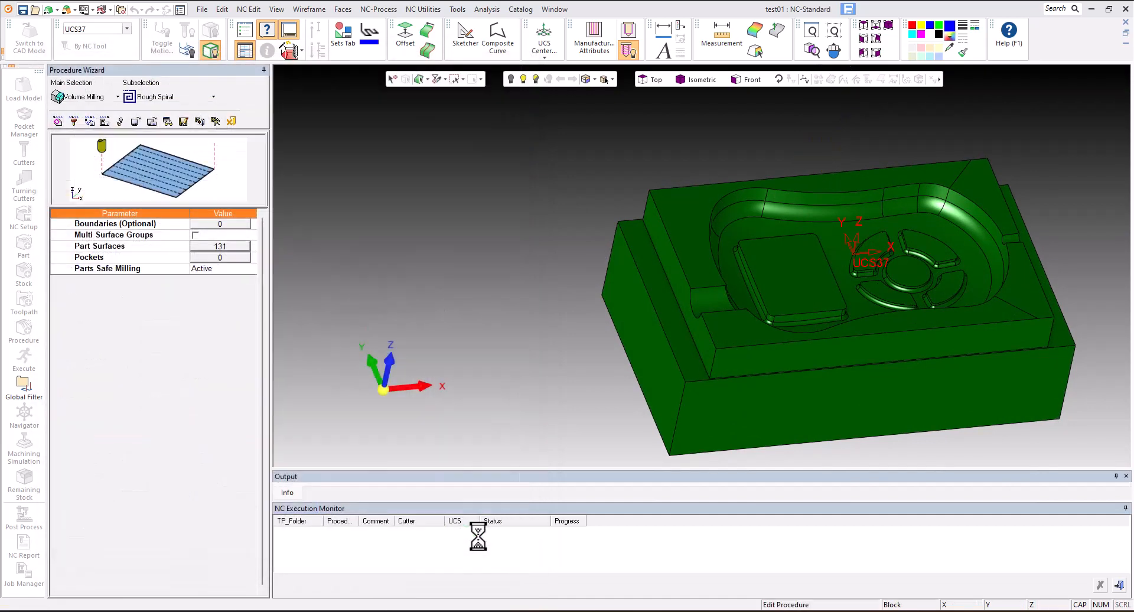
Set the procedure's internal clearance to Optimized with additional safety Z of 5, and the fast motions clearance check to Straight Line.
left_click(90, 122)
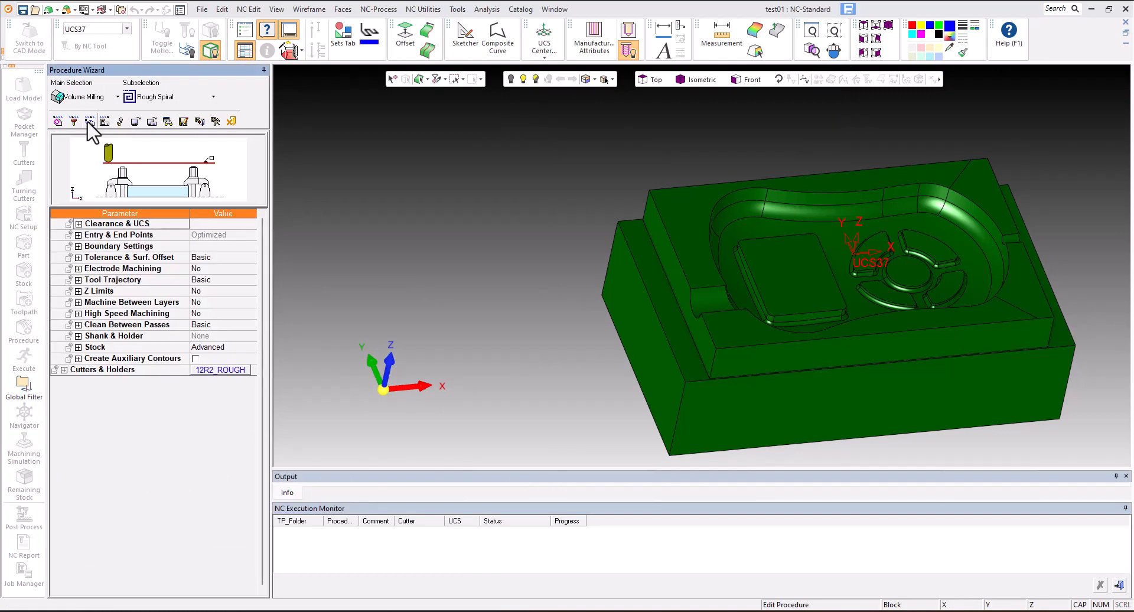
left_click(79, 225)
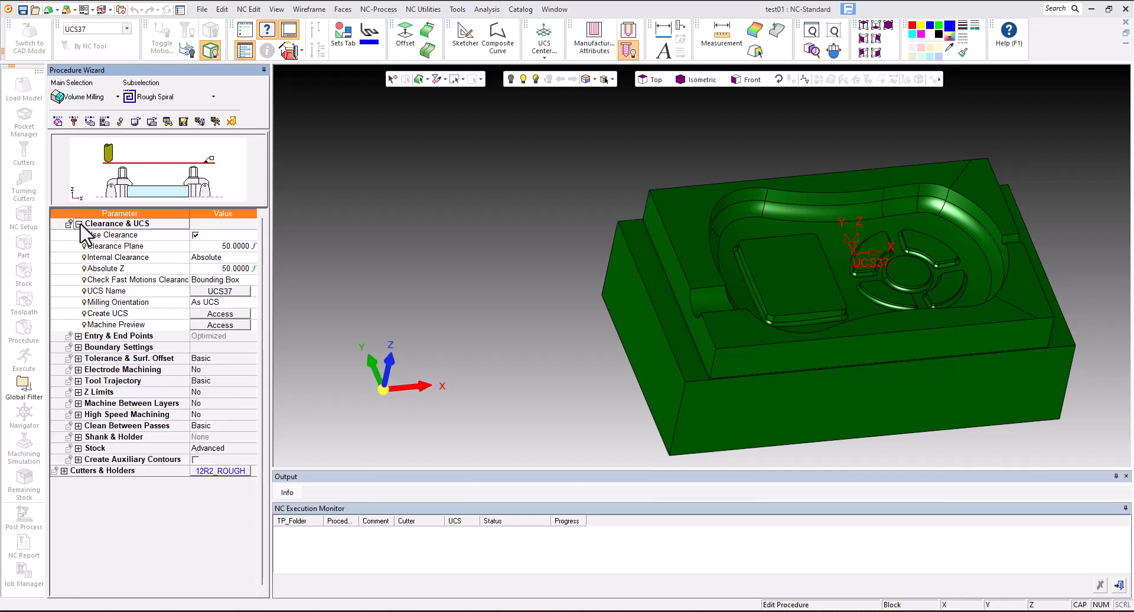
left_click(208, 247)
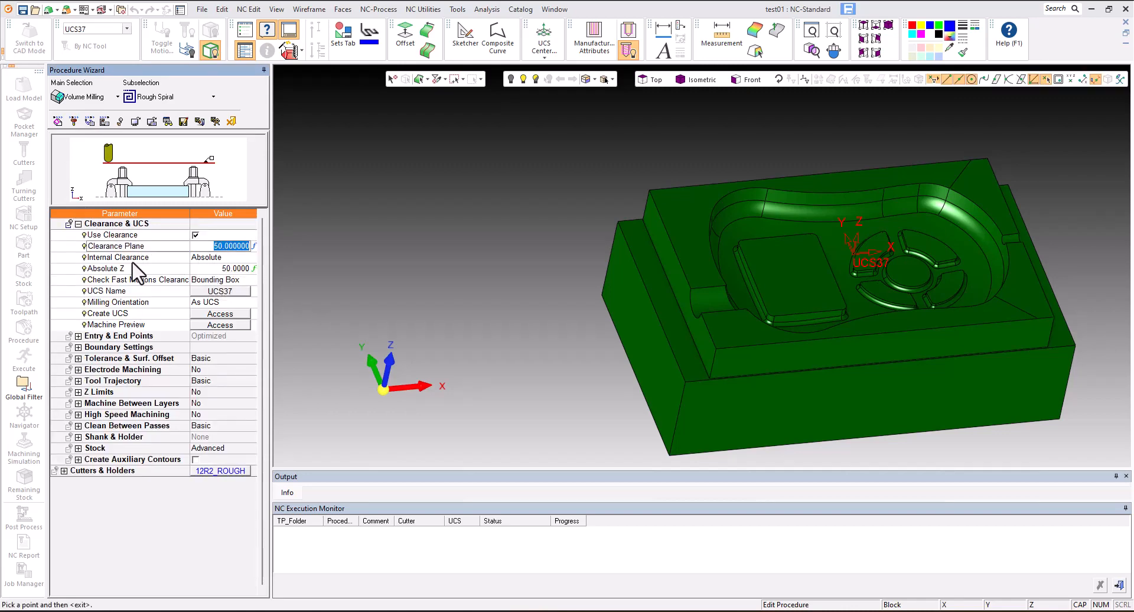
left_click(199, 258)
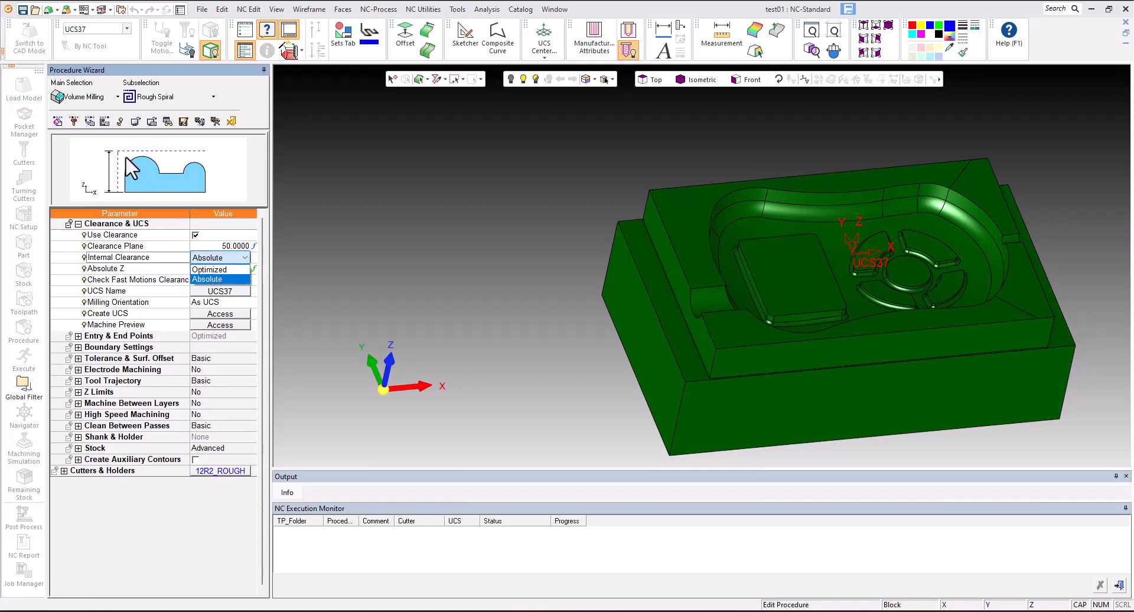
left_click(202, 269)
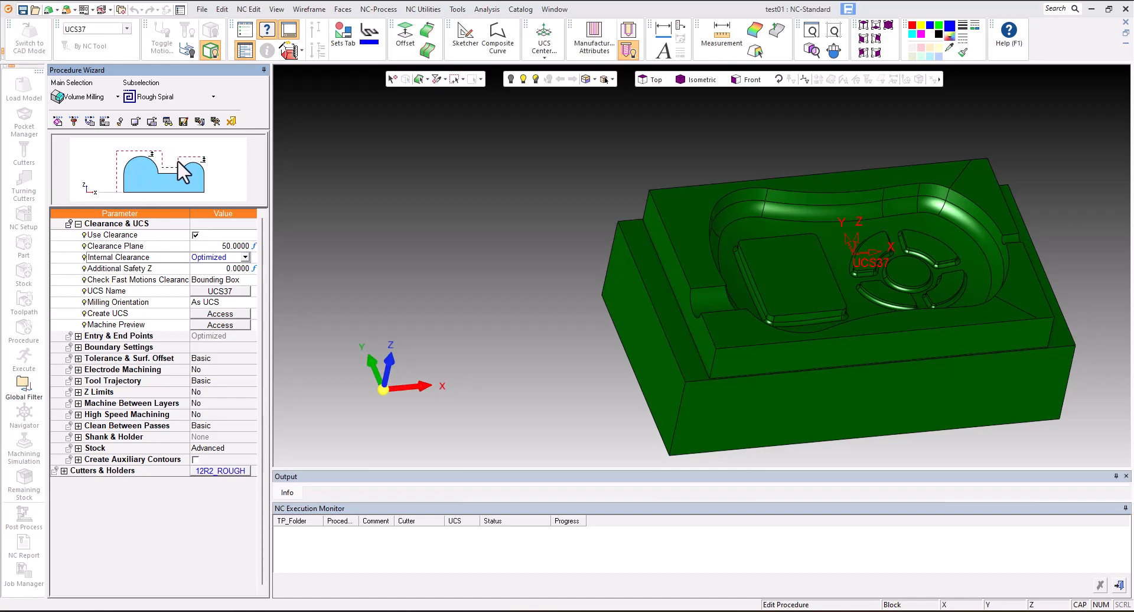
left_click(220, 269)
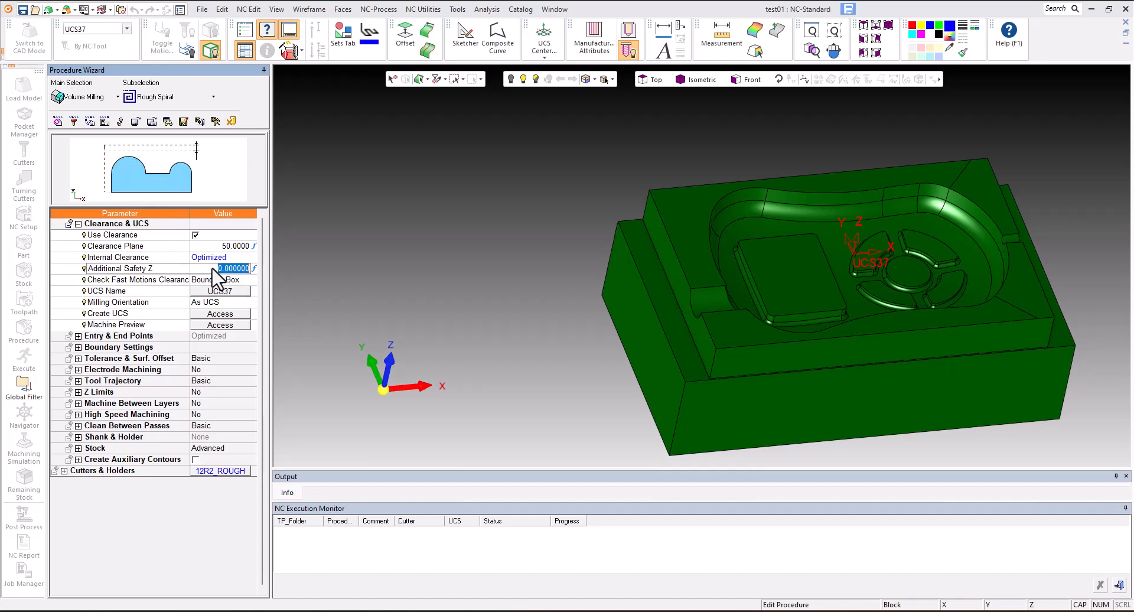
type("5")
key("Tab")
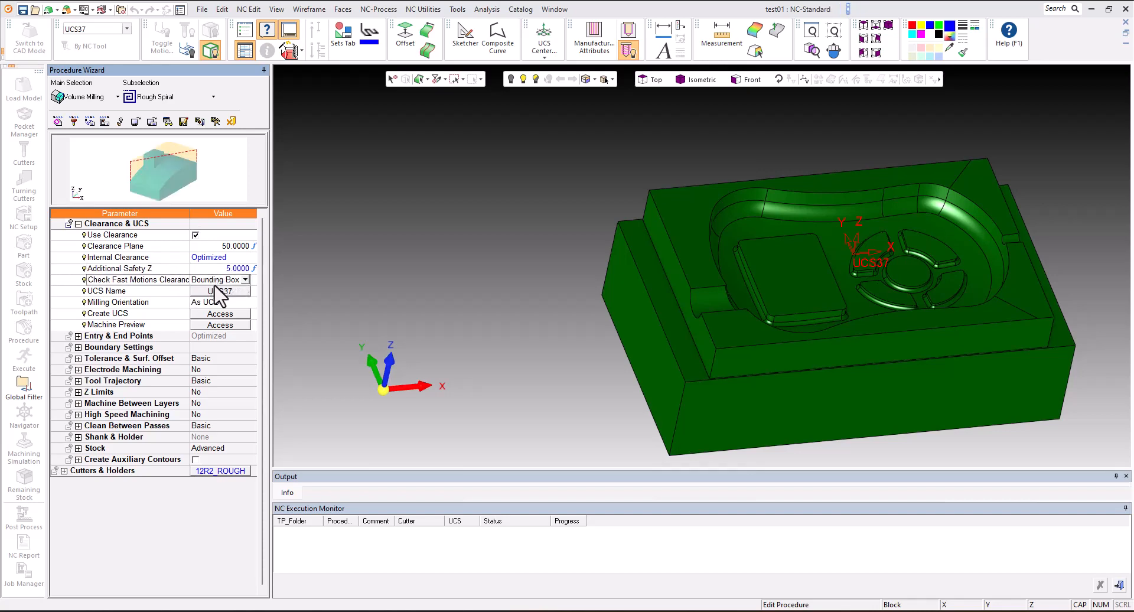
left_click(216, 280)
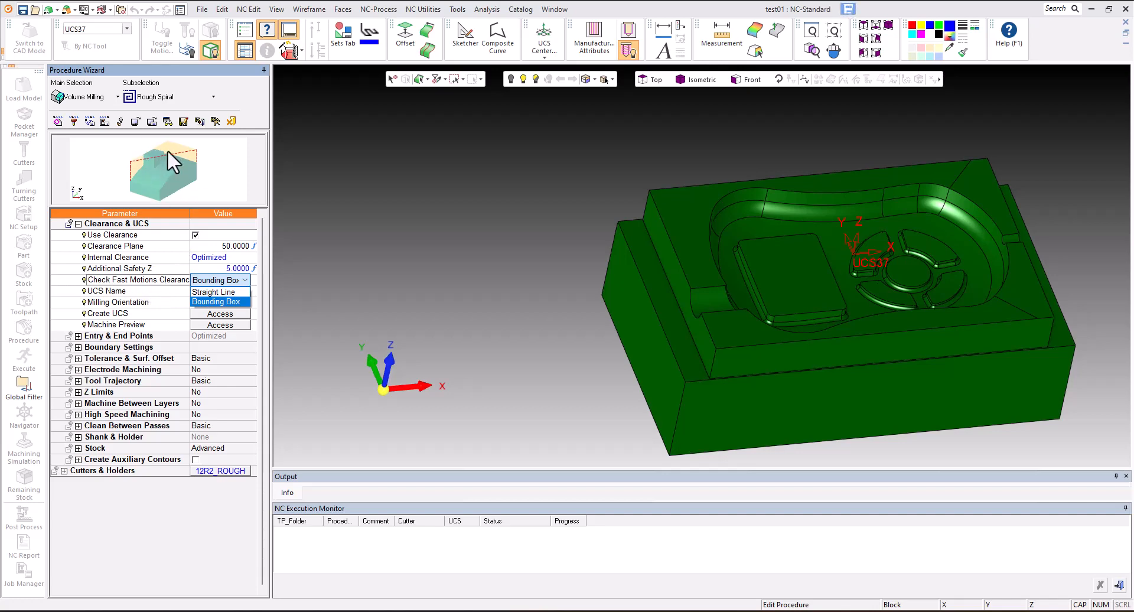
left_click(200, 291)
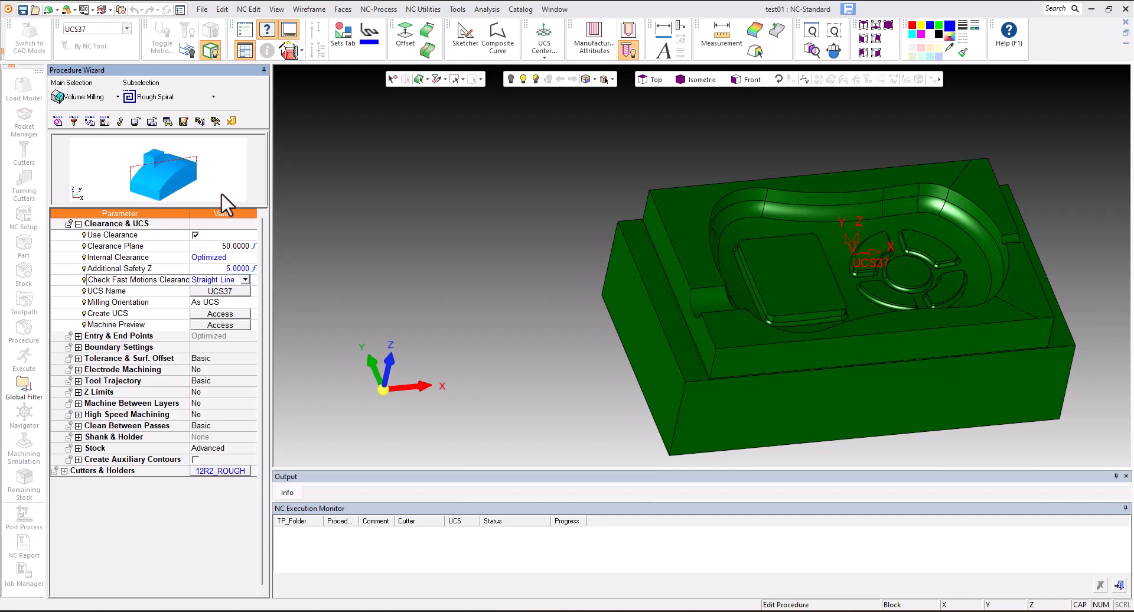
Keep the entry mode Optimized and set the ramp angle to 3 for the procedure's entry points.
left_click(78, 336)
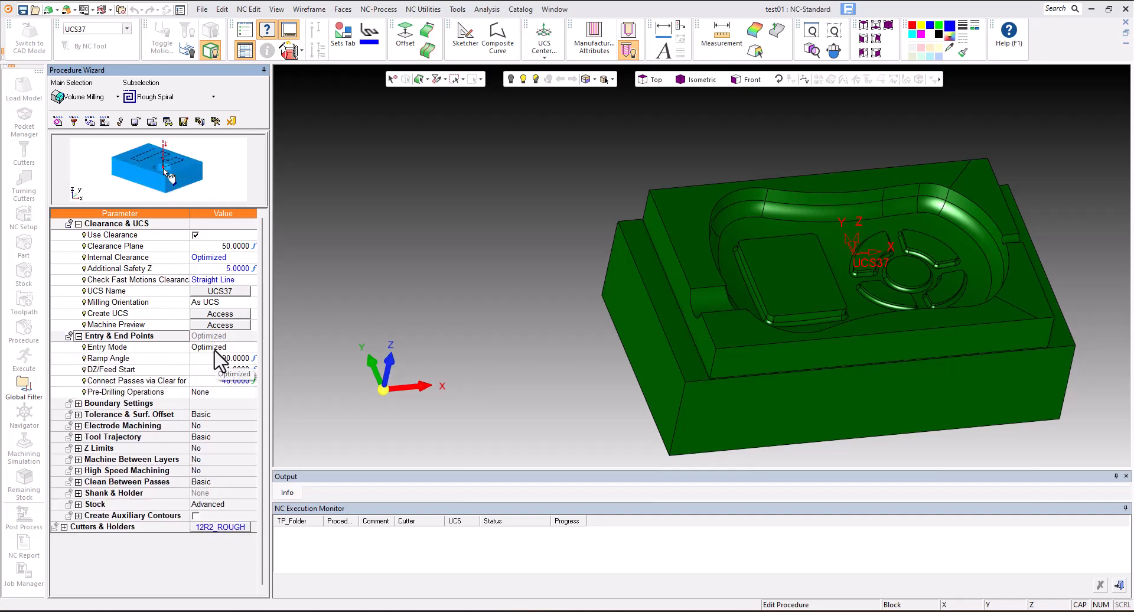
left_click(214, 350)
left_click(214, 350)
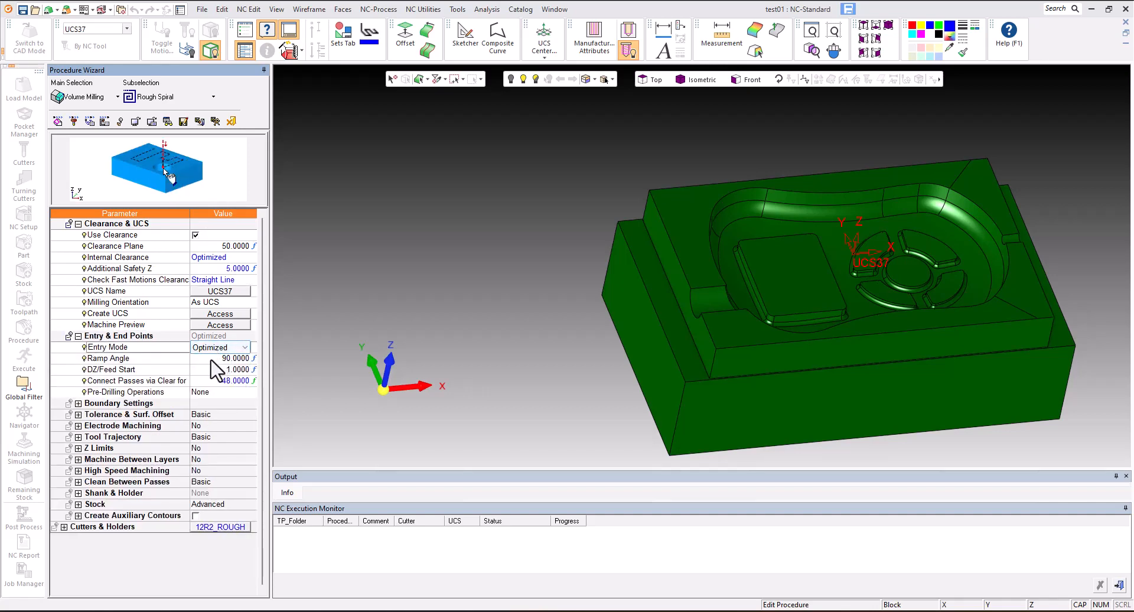
left_click(229, 358)
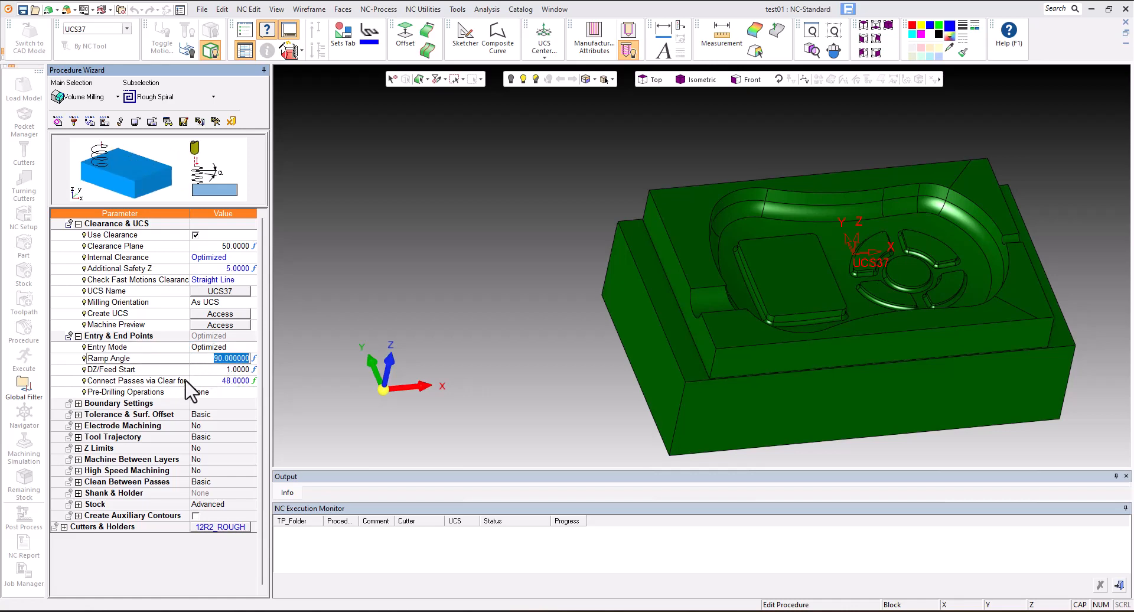
type("3")
key("Return")
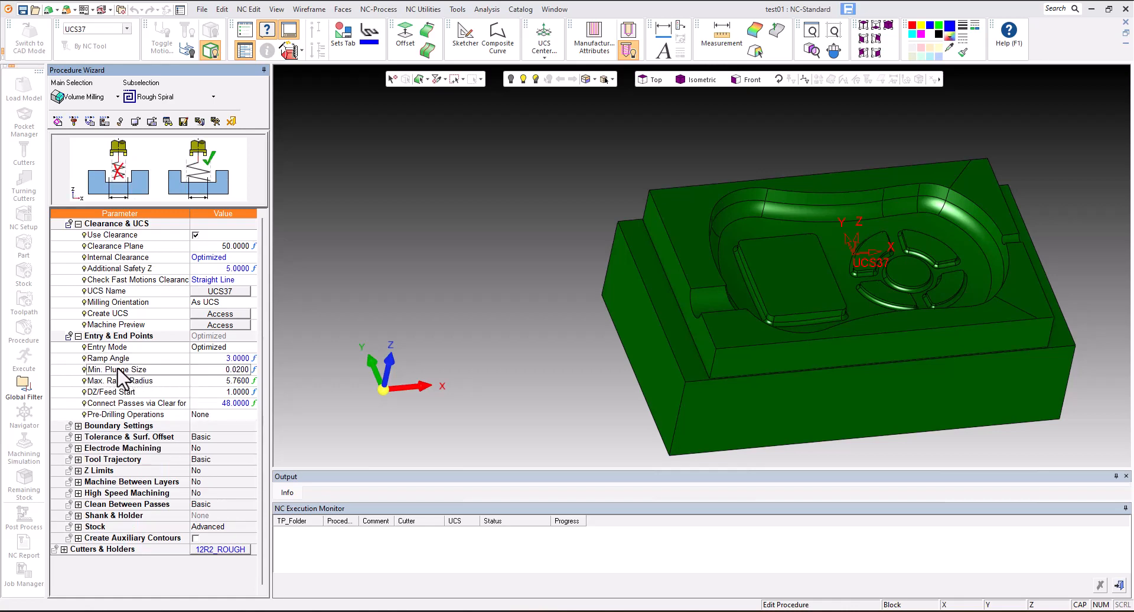
Set the minimum plunge size to 11.52 and reopen the value for editing.
left_click(208, 371)
type("12")
key("Return")
left_click(228, 381)
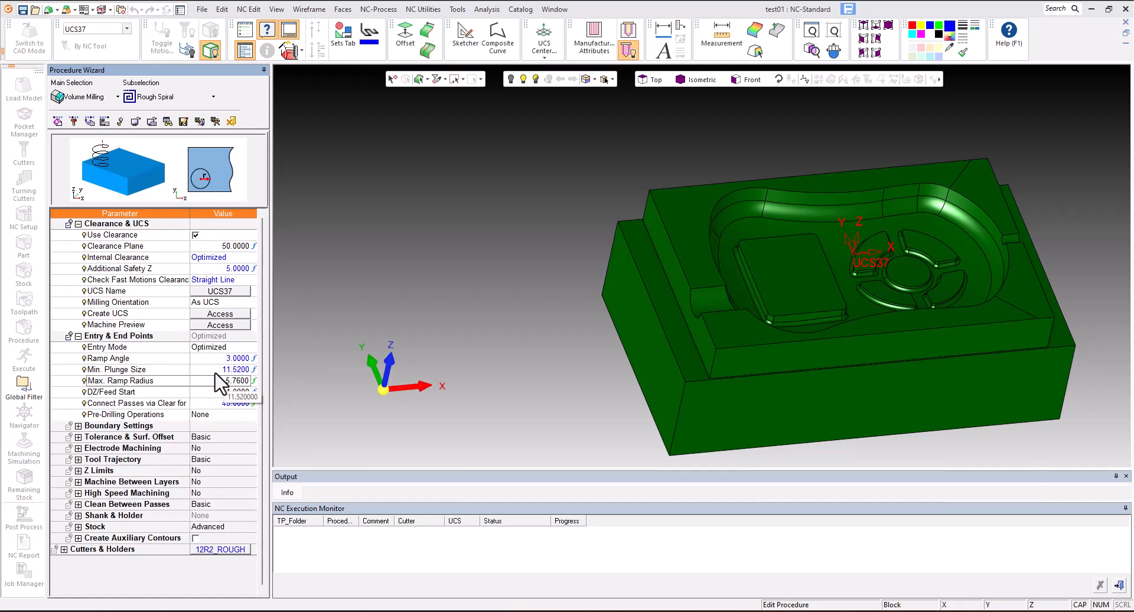
left_click(215, 372)
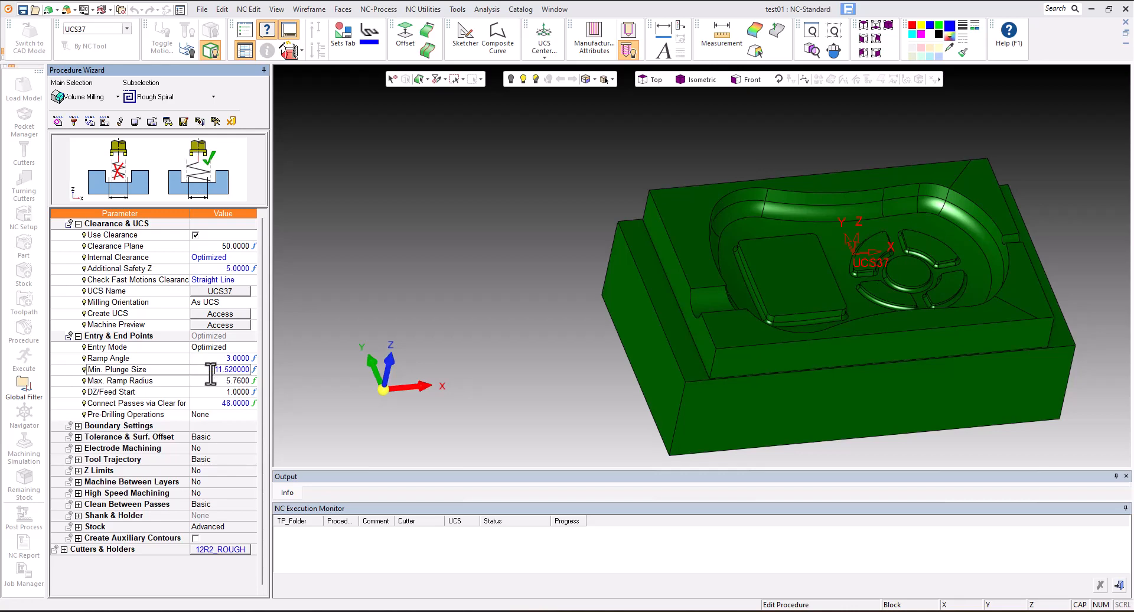
left_click_drag(211, 373, 246, 372)
mouse_move(344, 359)
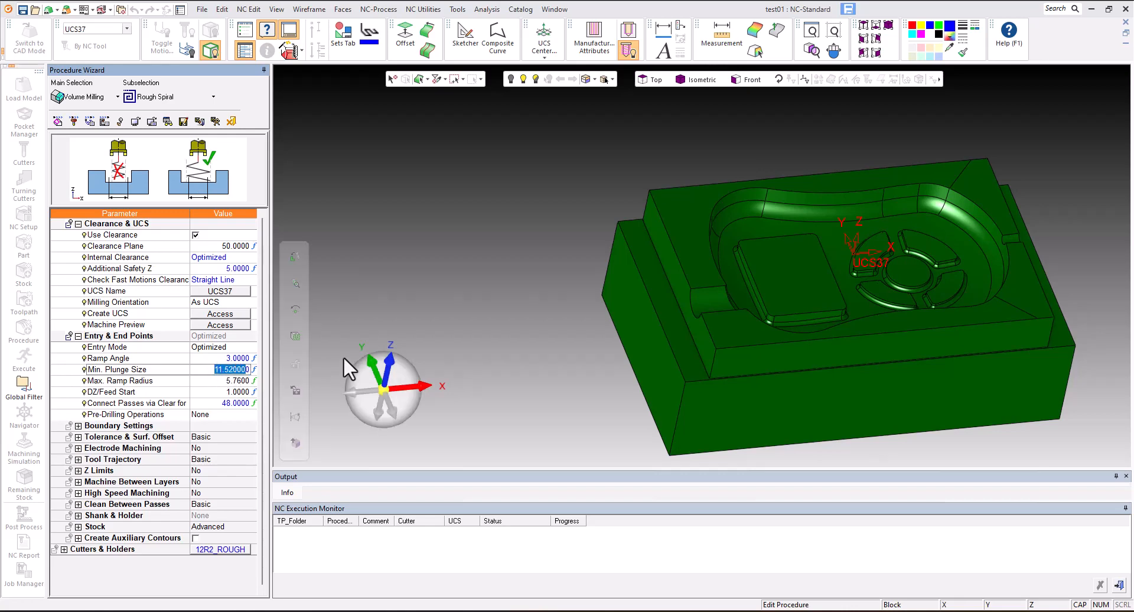
Open Calculator, add 11.52 and 12 to check the plunge size, and close it.
key("XF86Calculator")
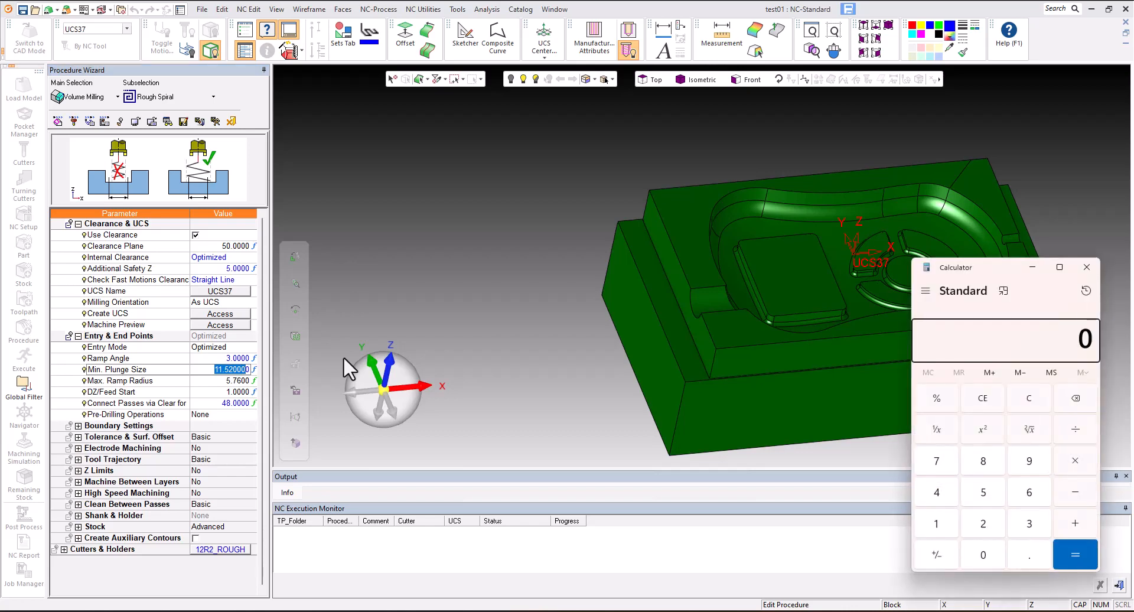
type("11.52+1")
type("2")
key("Return")
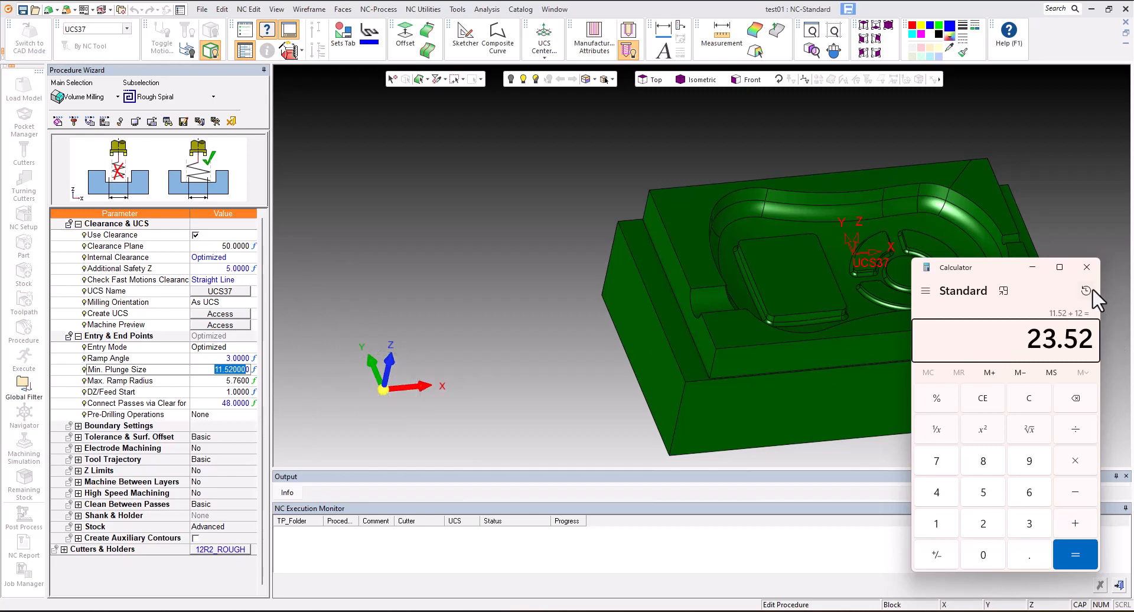
left_click(1086, 267)
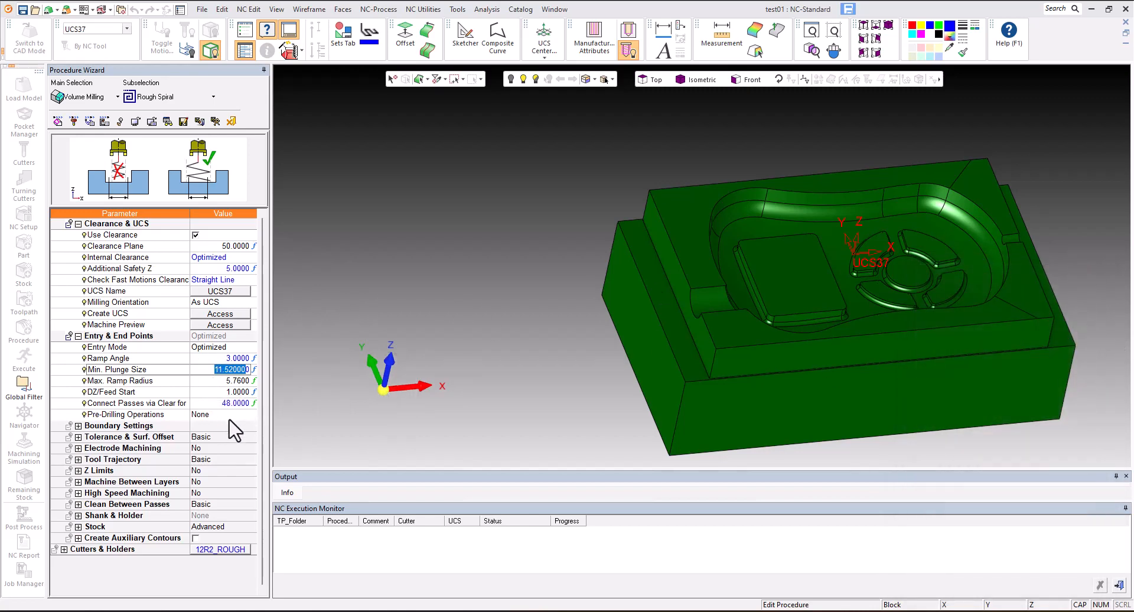
Set the distance for connecting passes via clearance to 12*1.5 and collapse the Clearance & UCS parameter group.
left_click(208, 403)
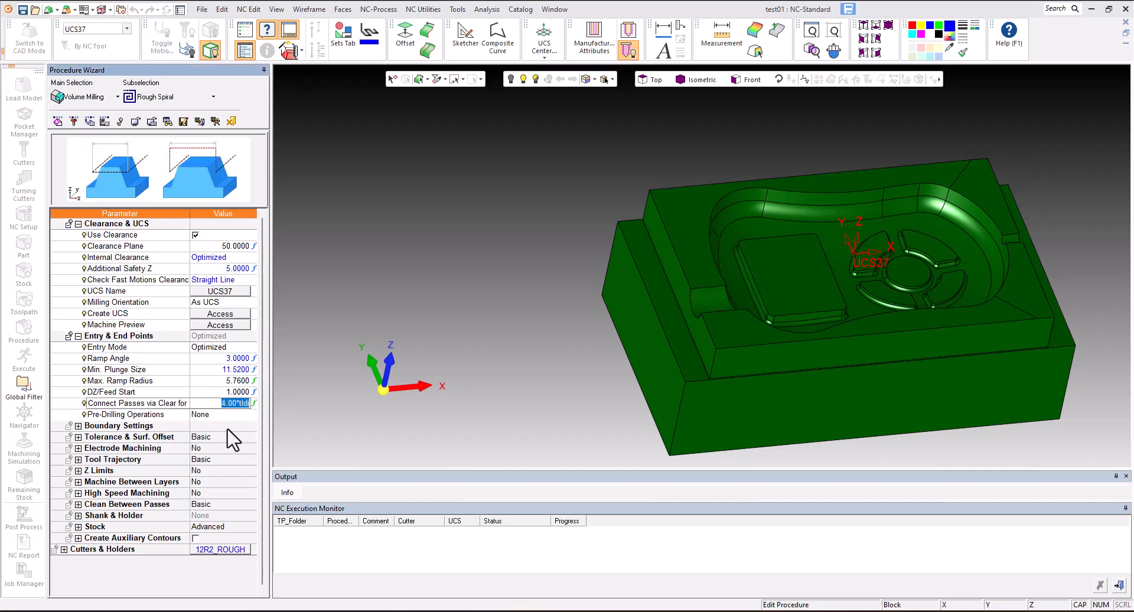
type("12*1.5")
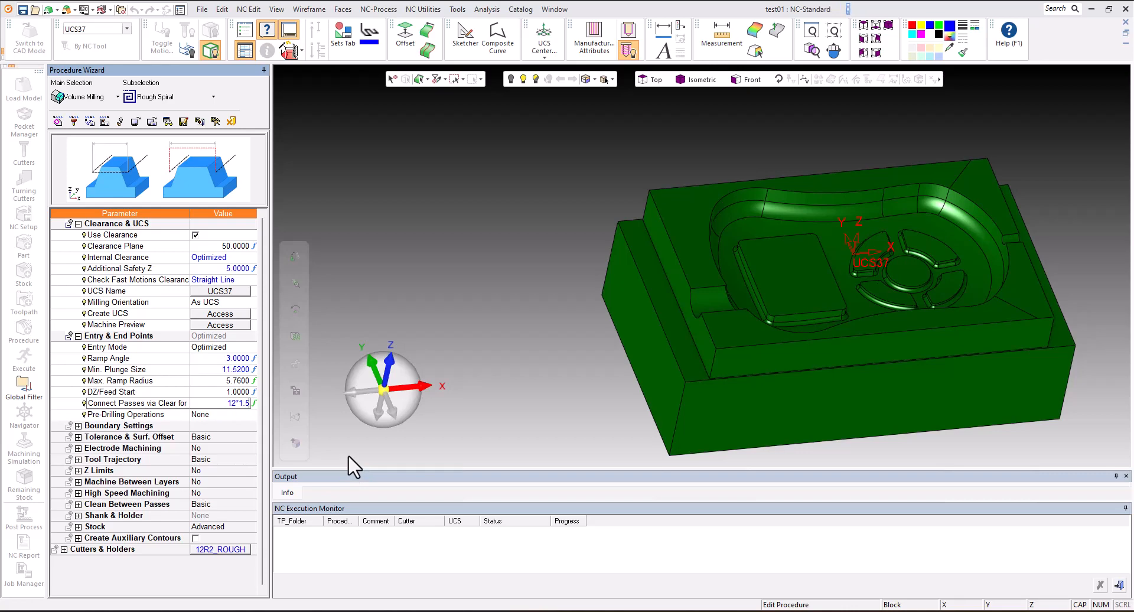
key("Return")
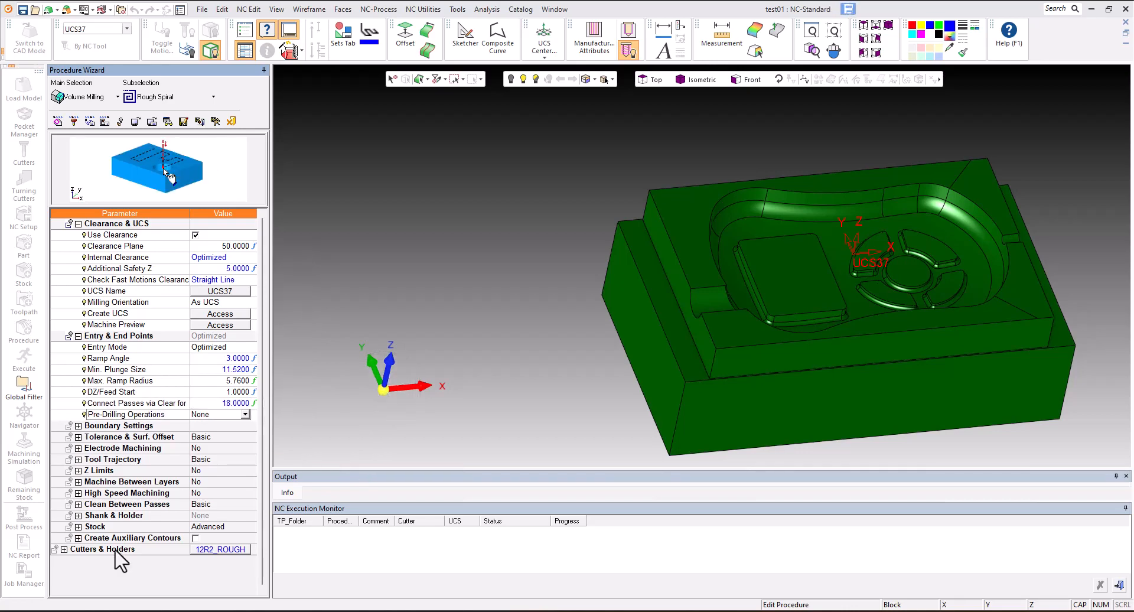
left_click(98, 225)
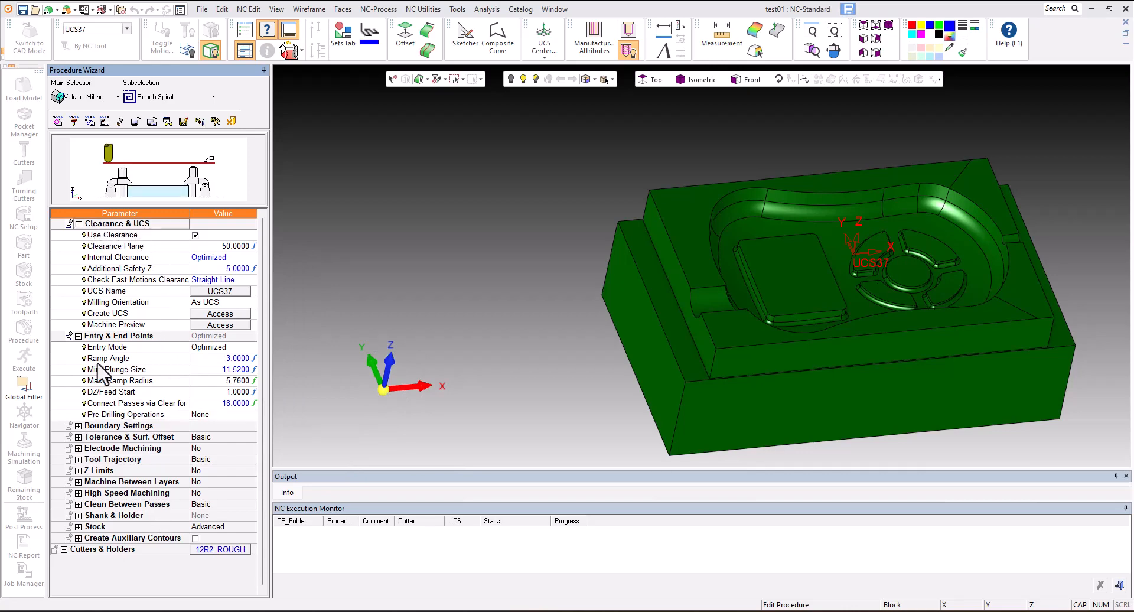
left_click(78, 224)
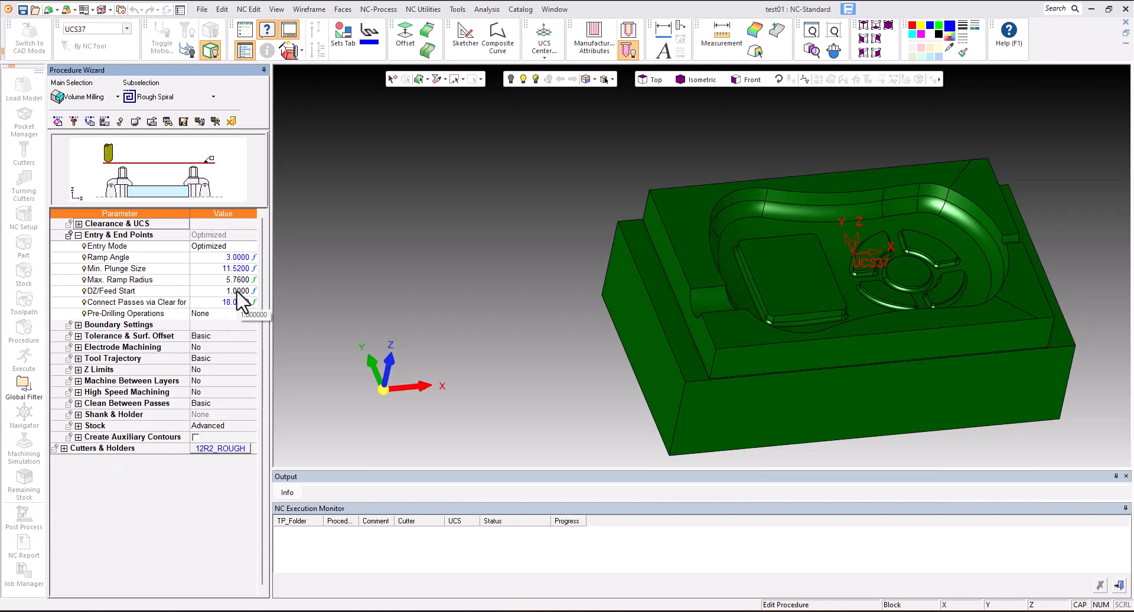
Set the procedure's part surface offset to 0.25 and its surface tolerance to 0.05.
left_click(78, 336)
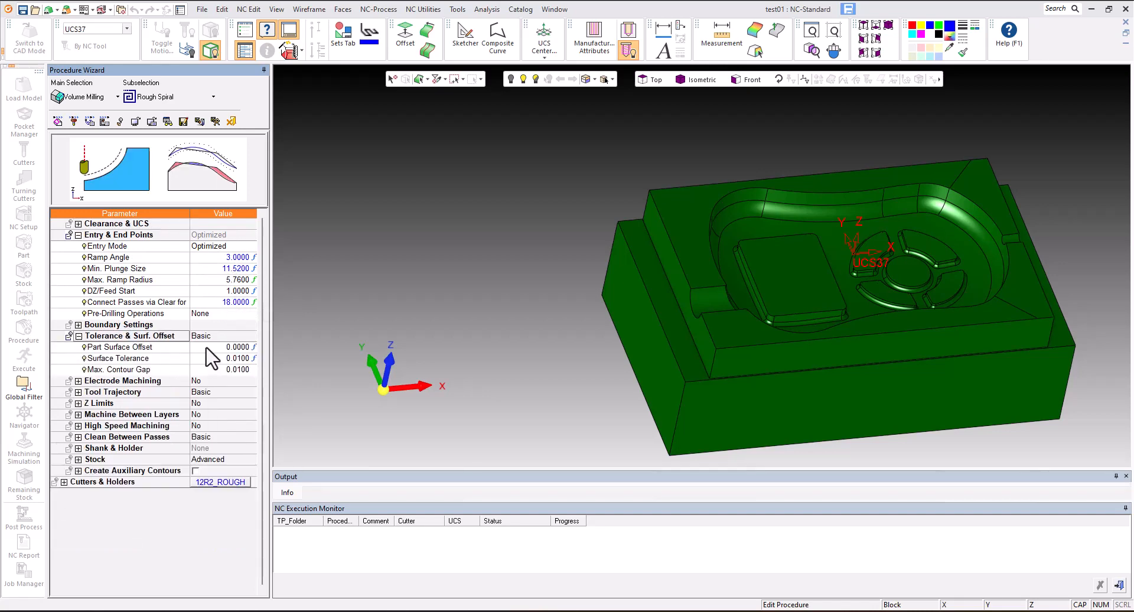
left_click(206, 347)
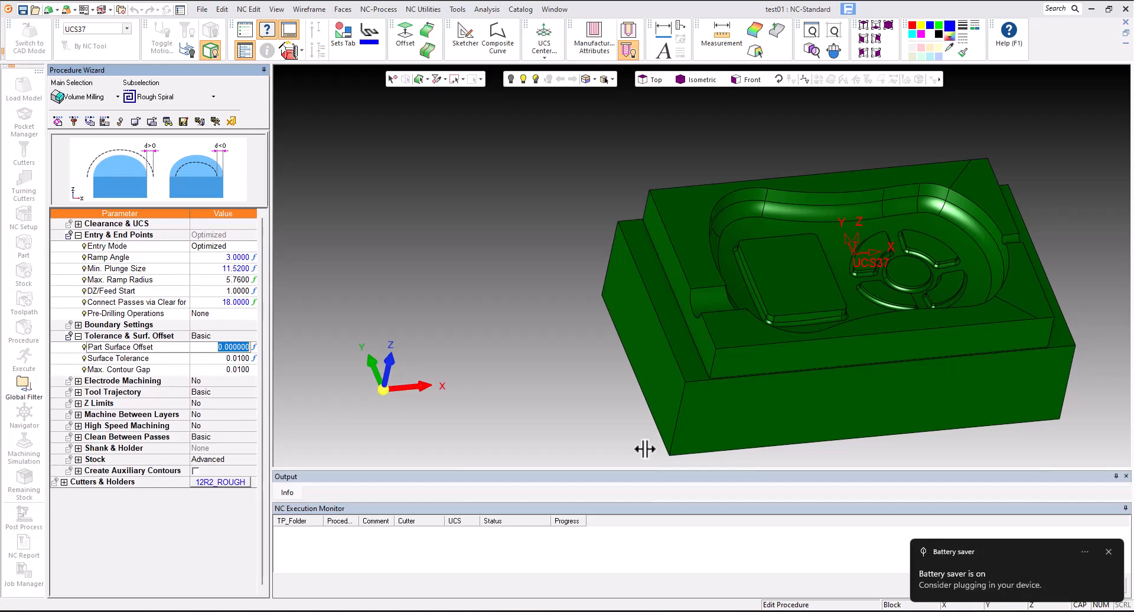
left_click(1107, 553)
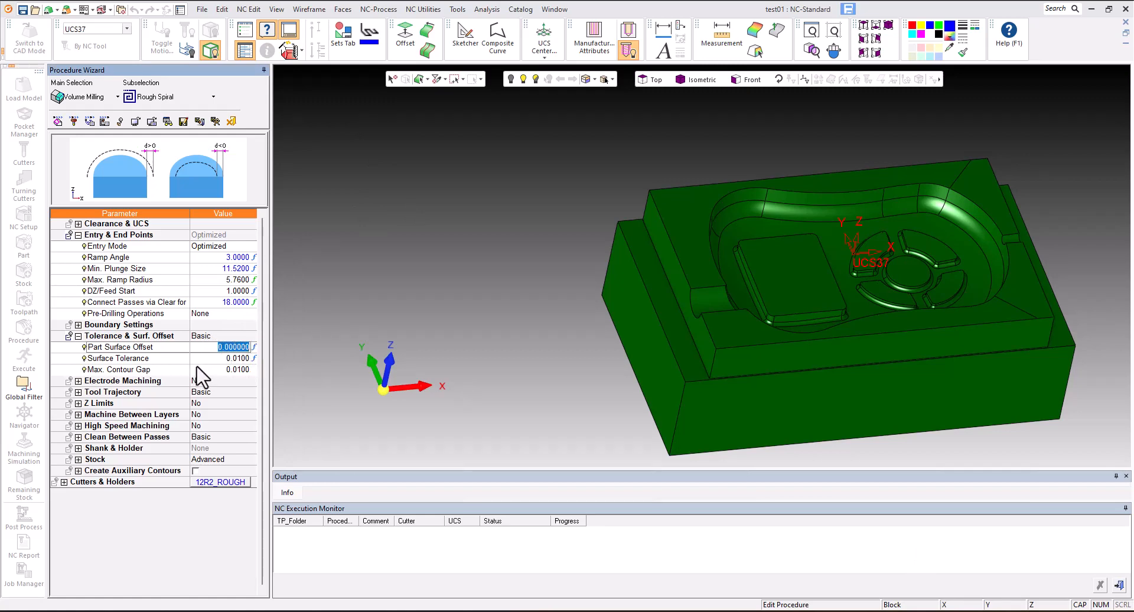
type("0.25")
key("Return")
left_click(205, 361)
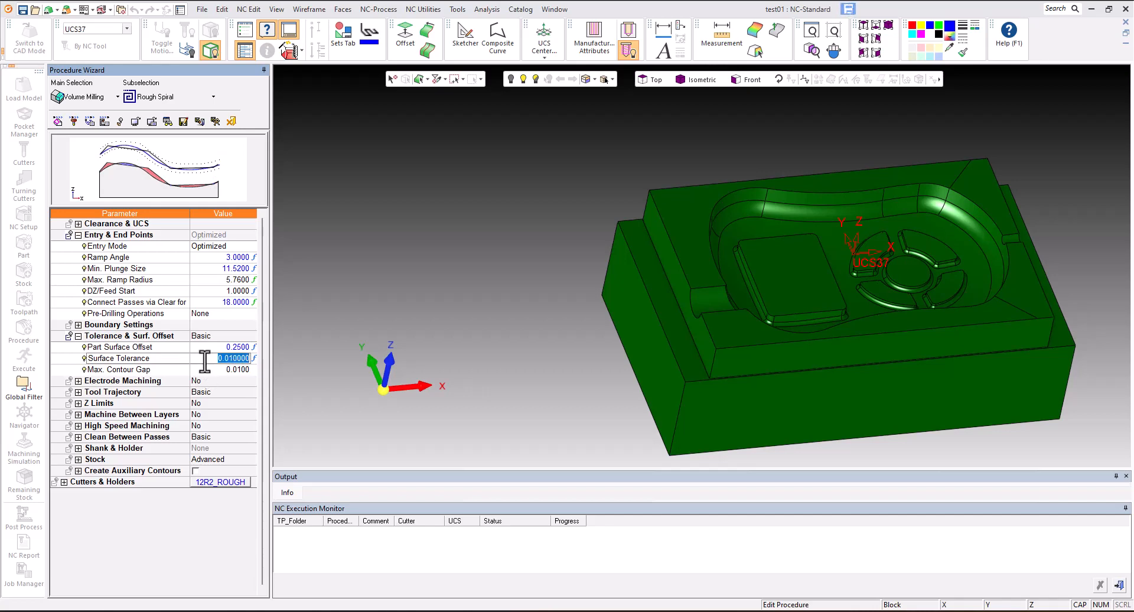
type("0.05")
key("Tab")
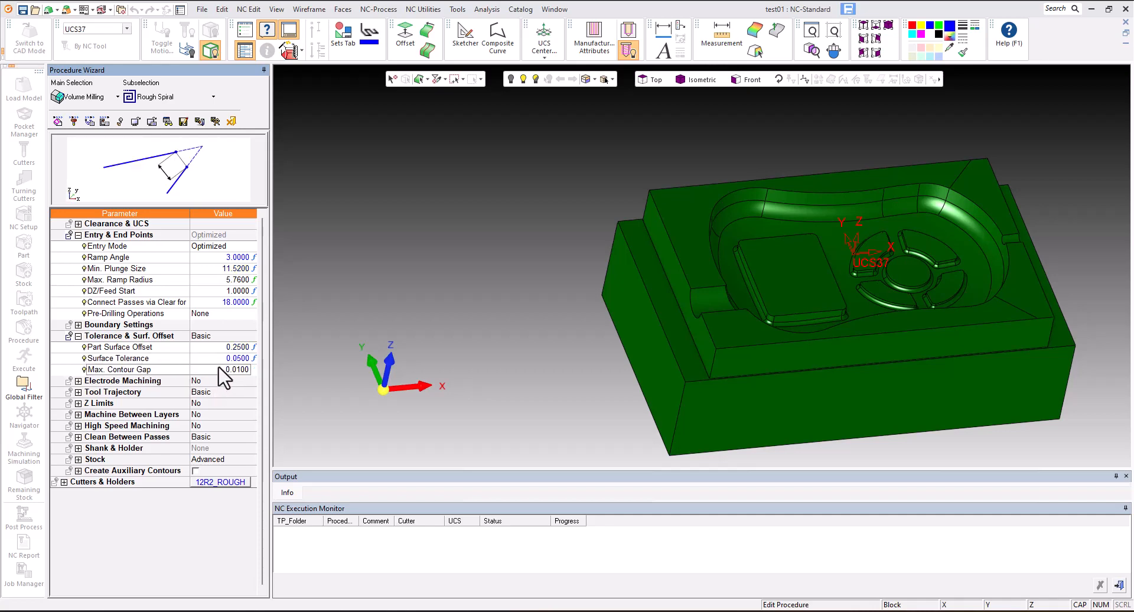
Review the tool trajectory parameters, keeping Climb as the cutting mode and Fixed + Horizontal Planes as the vertical step type.
left_click(78, 392)
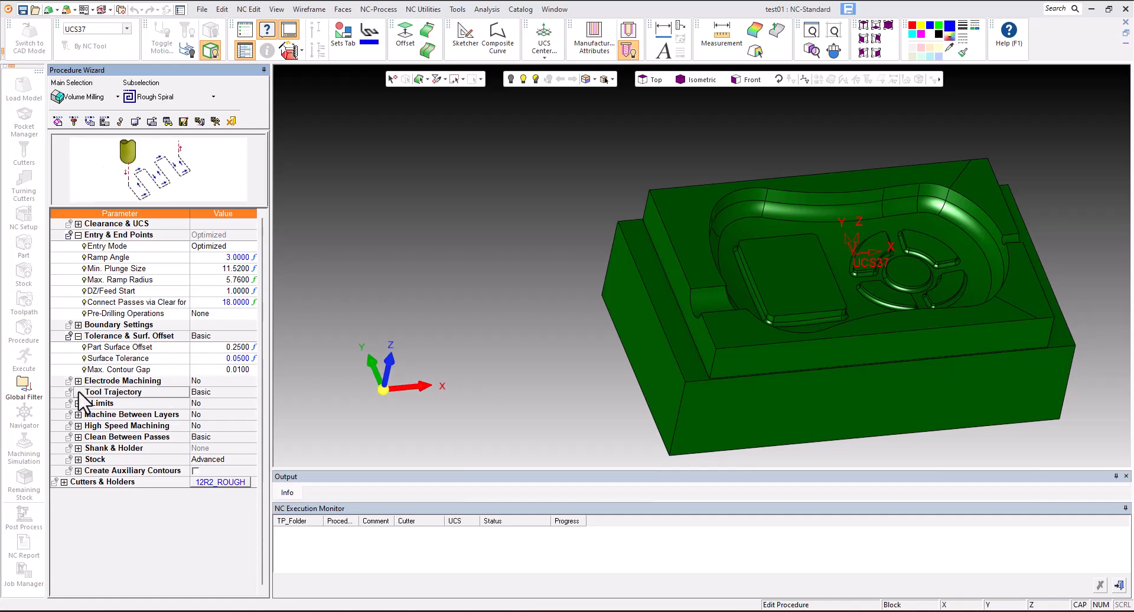
left_click(233, 426)
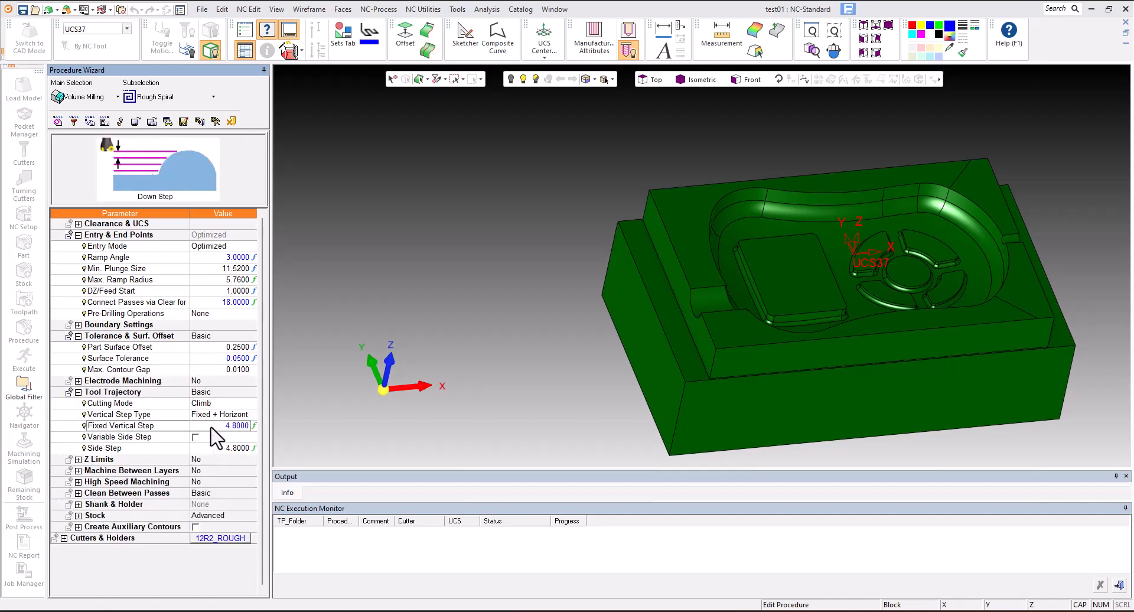
left_click(234, 426)
left_click(197, 405)
left_click(197, 403)
left_click(200, 415)
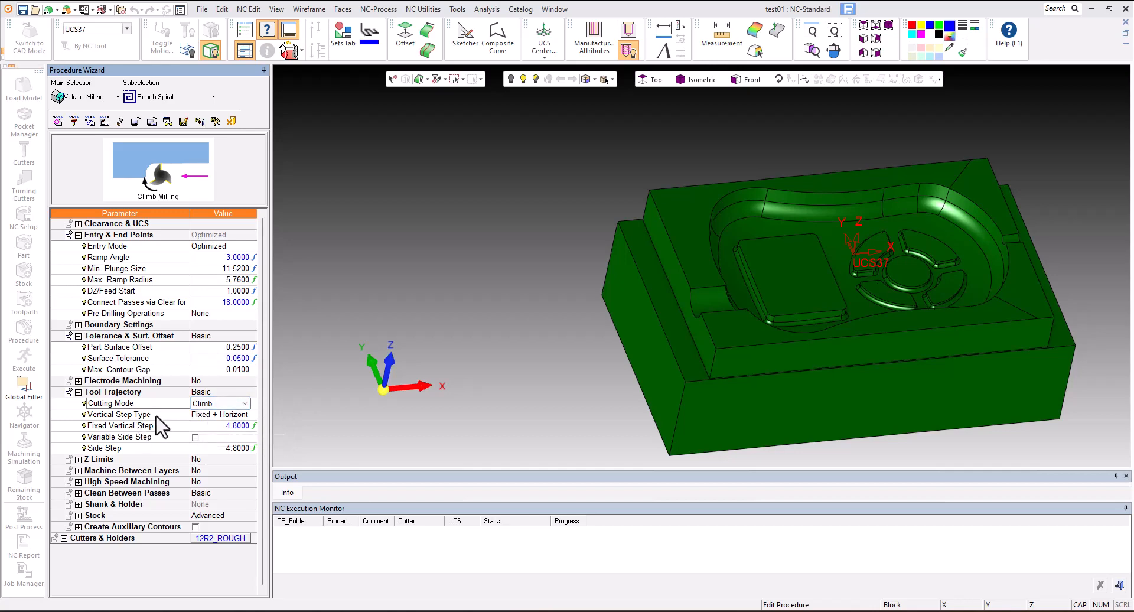
left_click(212, 415)
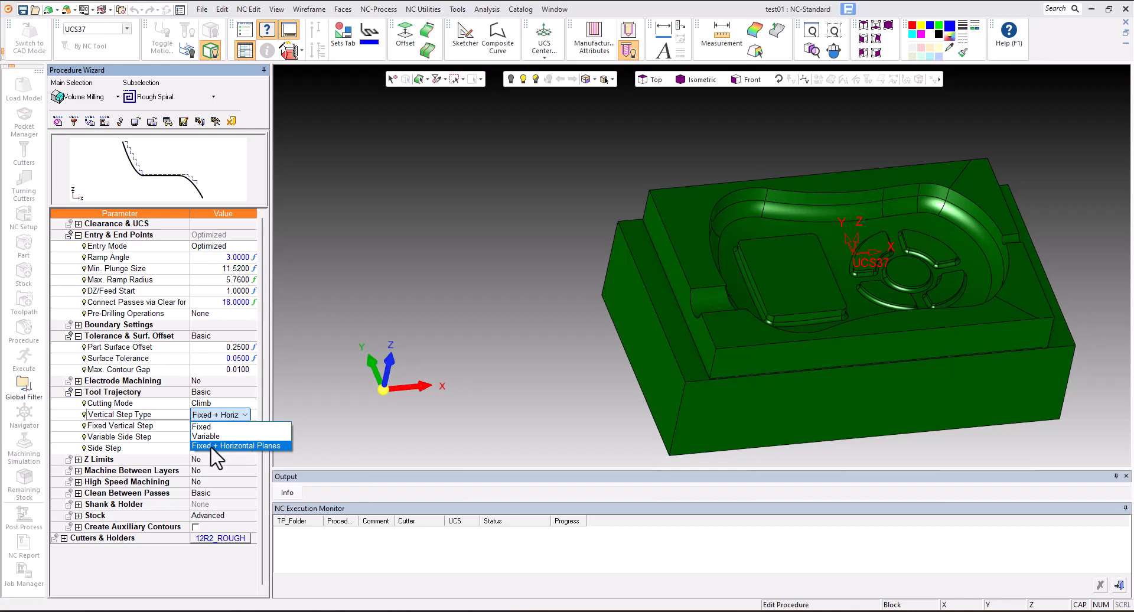
left_click(213, 446)
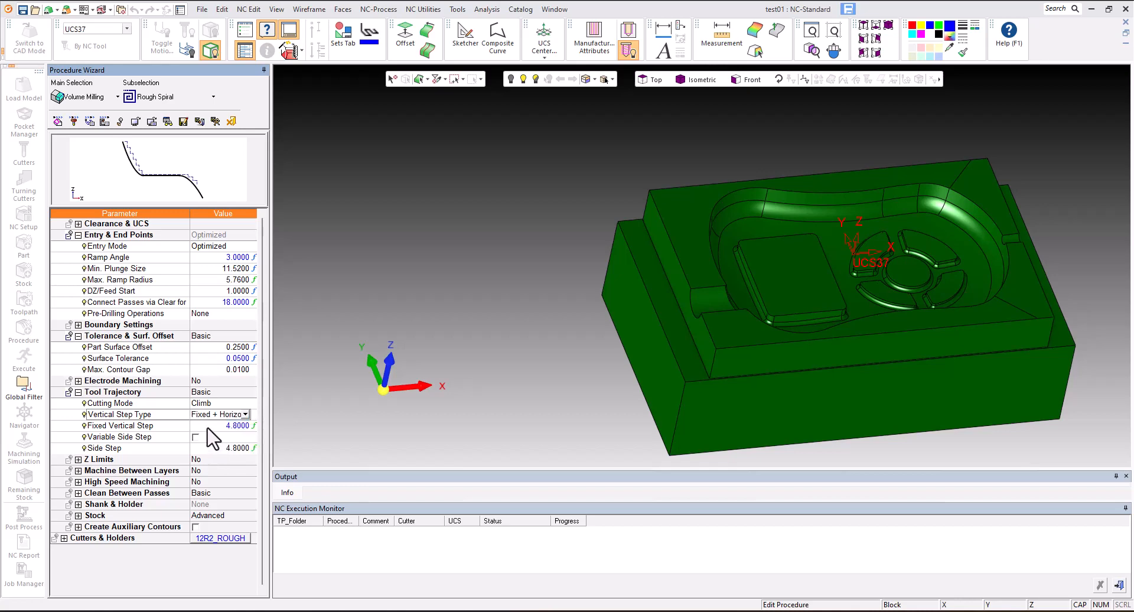
Set the tool trajectory's fixed vertical step to 0.5 and its side step to 5.
left_click(207, 428)
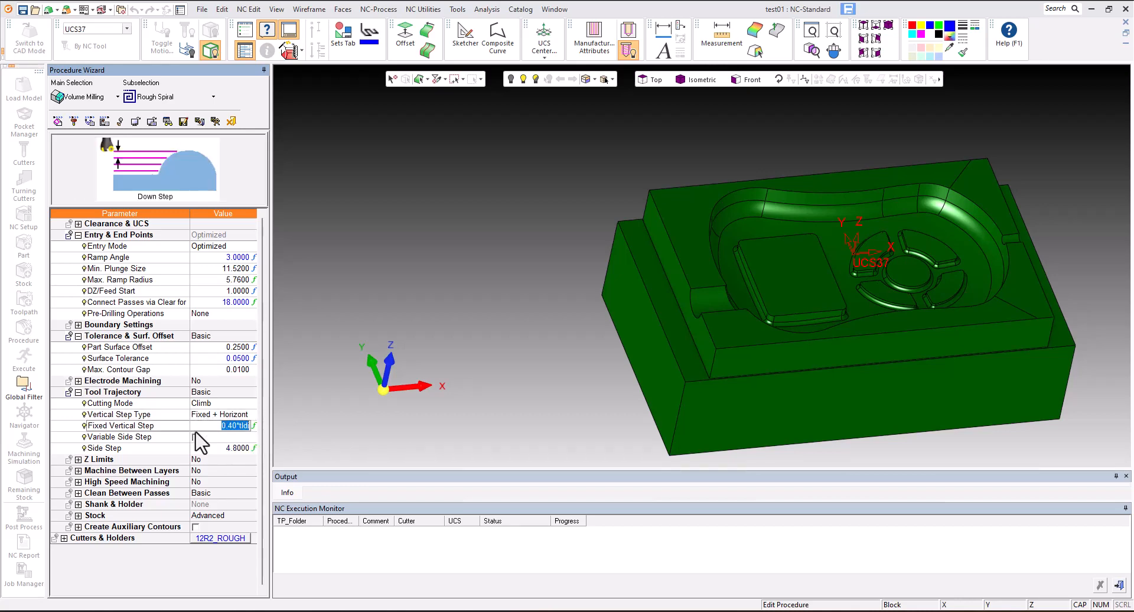
type(".5")
key("Return")
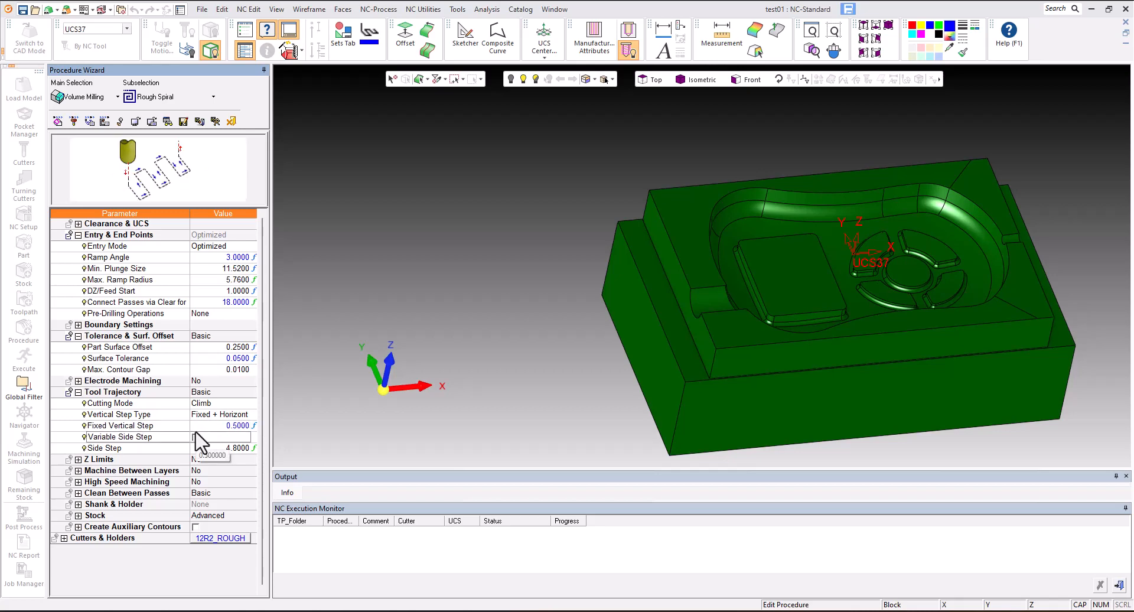
left_click(208, 451)
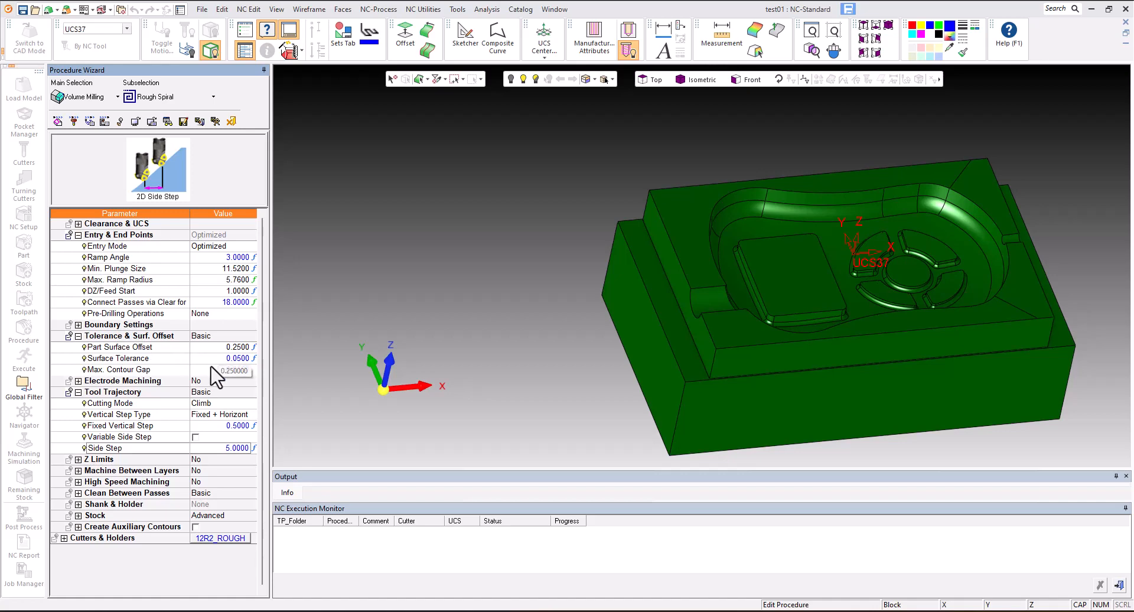
left_click(223, 425)
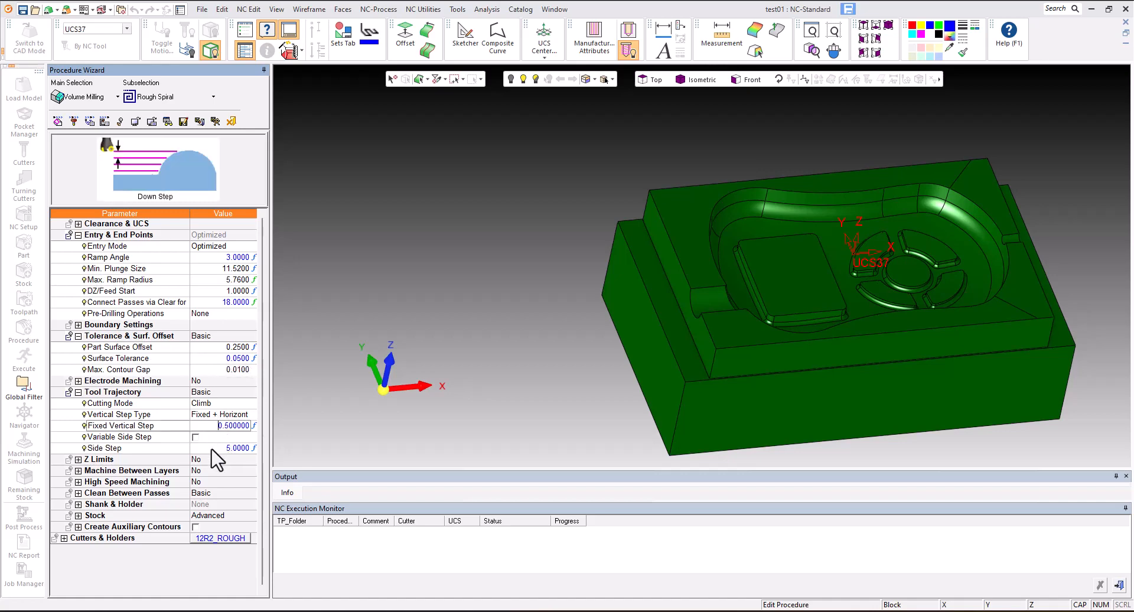
left_click(211, 449)
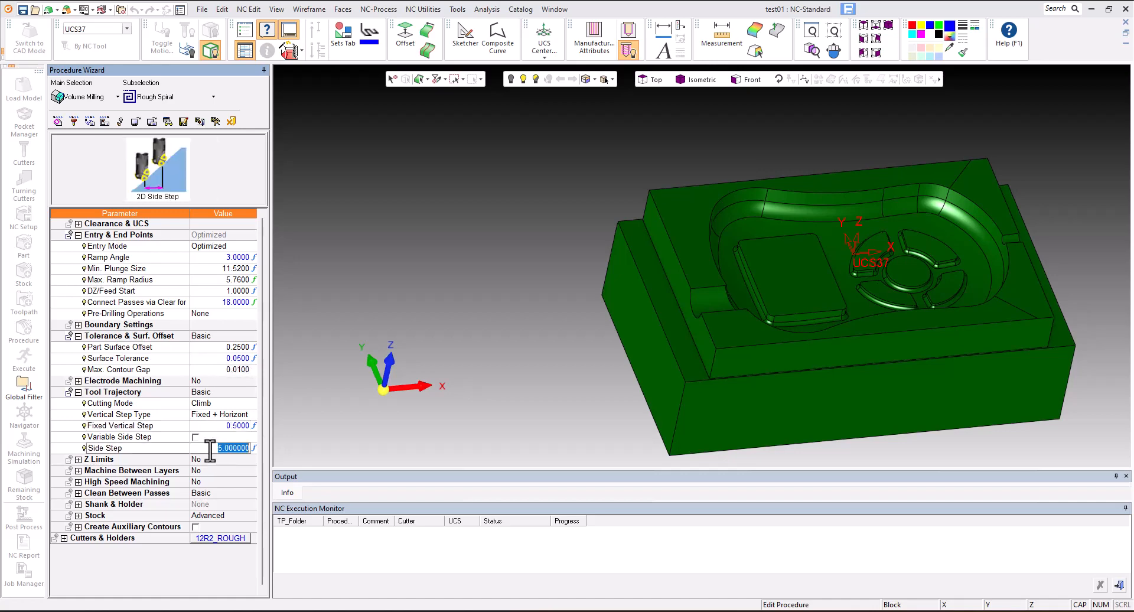
Set the procedure's machine parameters to a spin of 3200 and a feed of 2200 mm/min.
left_click(102, 123)
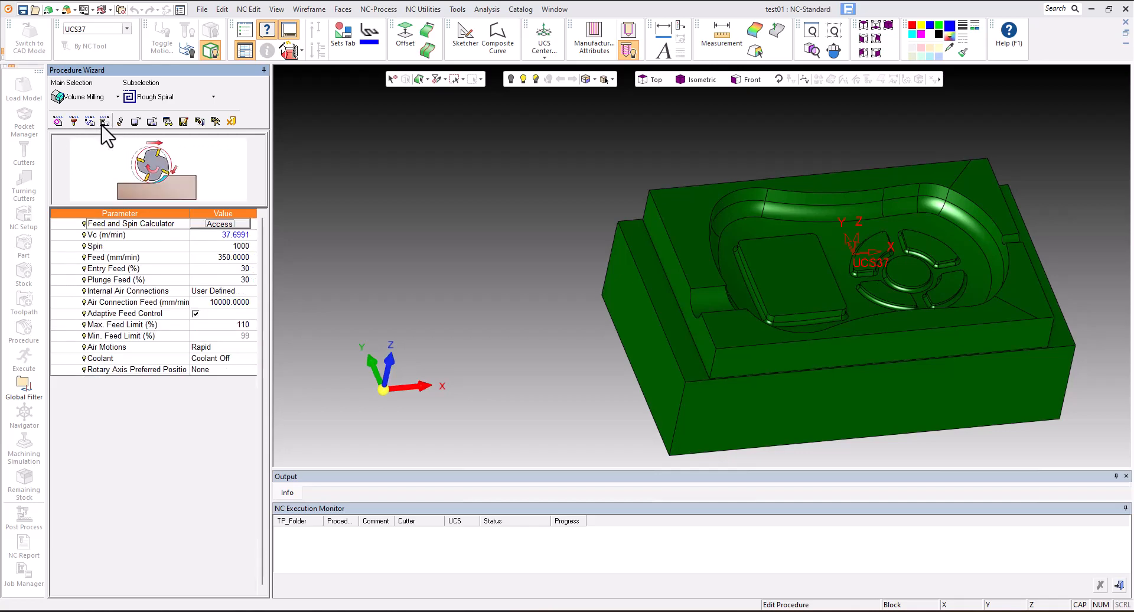
left_click(198, 246)
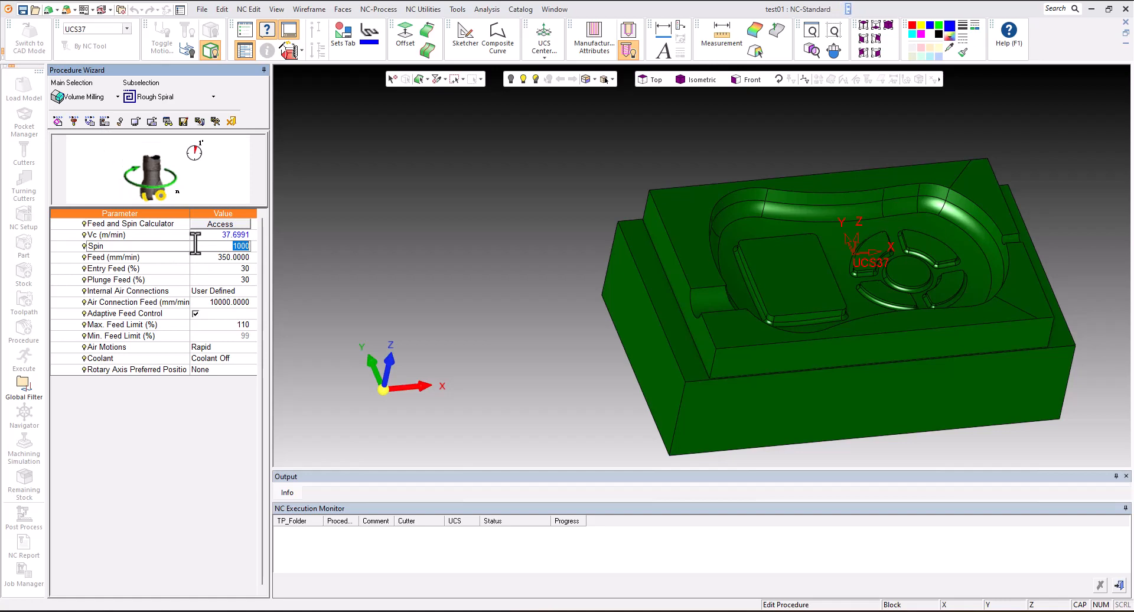
key("Up")
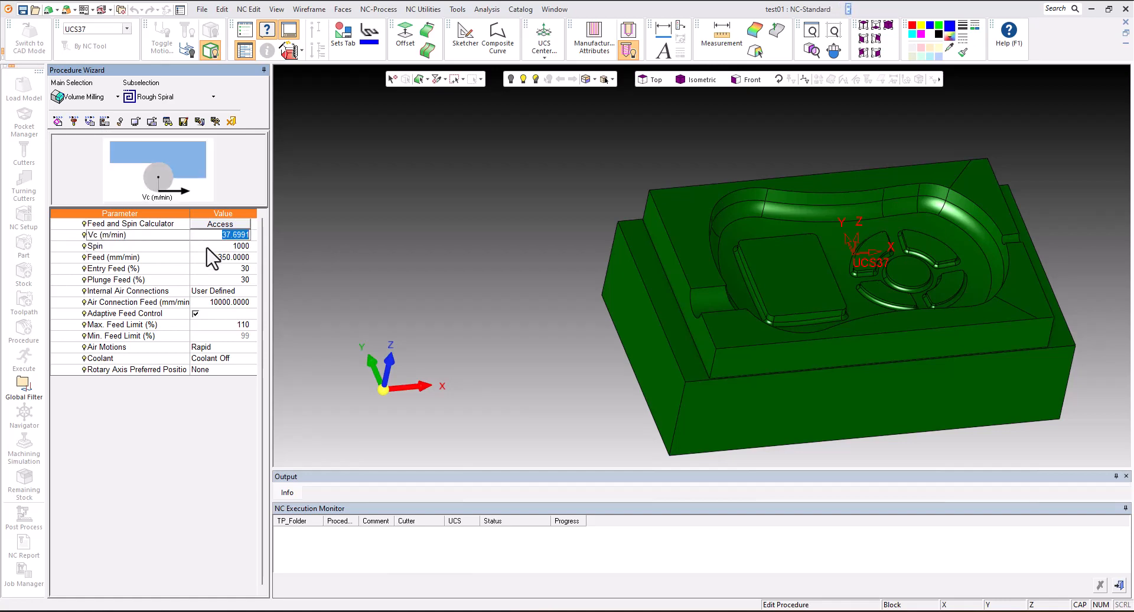
key("Down")
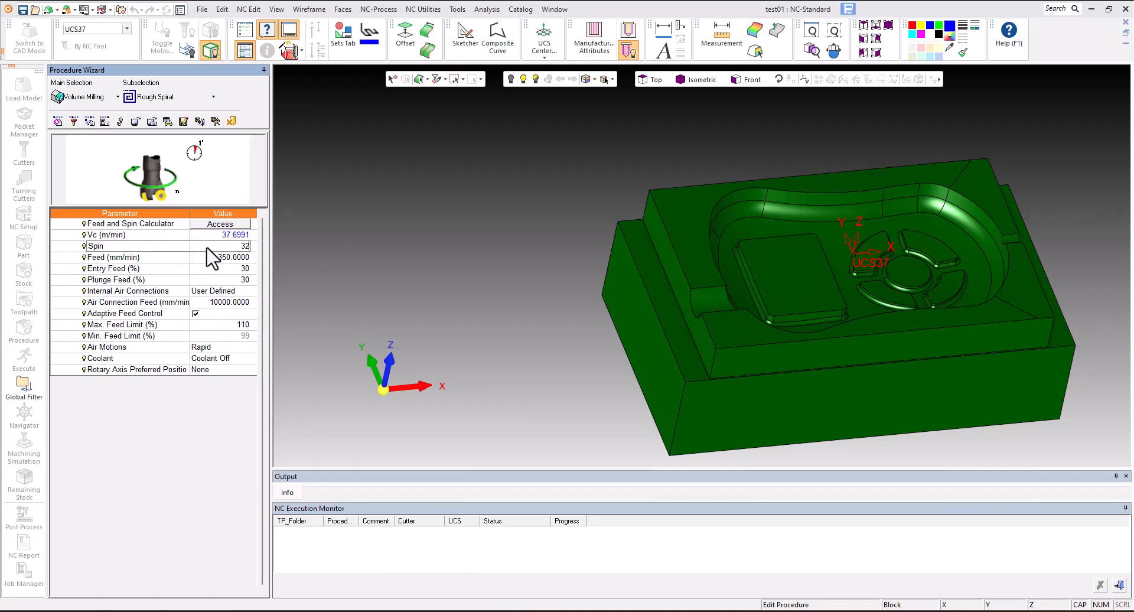
key("Return")
double_click(202, 257)
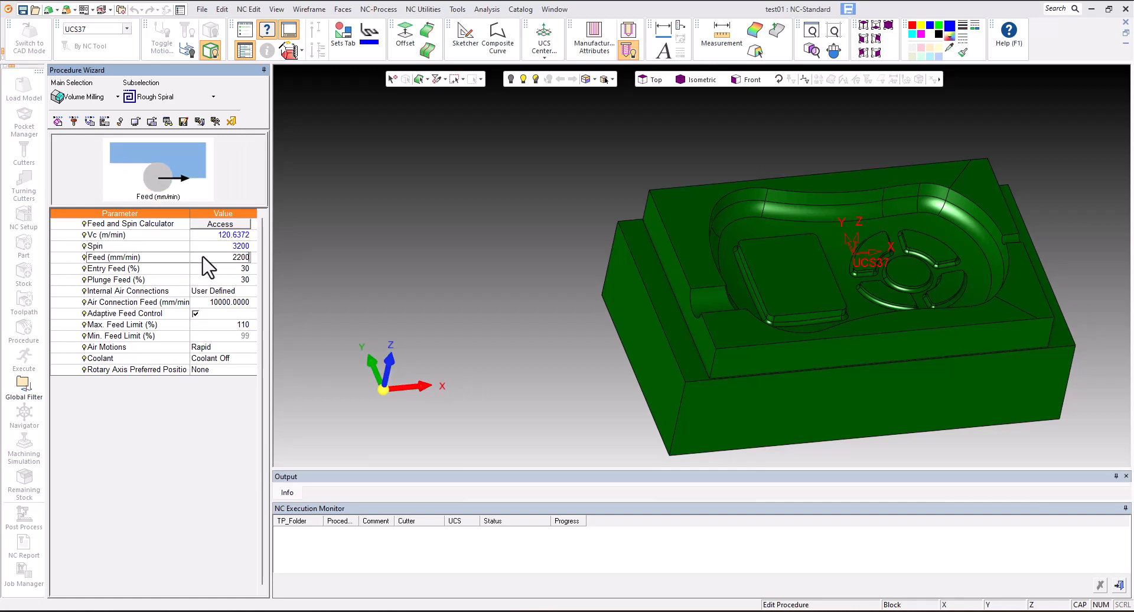
type("2200")
key("Return")
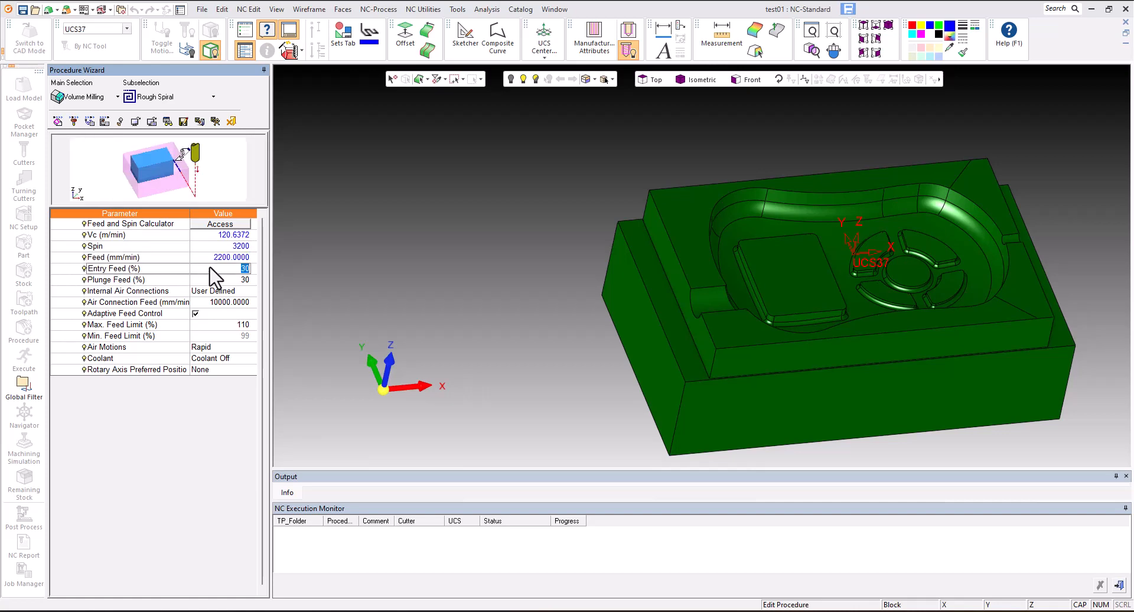
Set the entry feed to 50% and the plunge feed to 40%, and save and calculate the Rough Spiral procedure.
type("50")
key("Return")
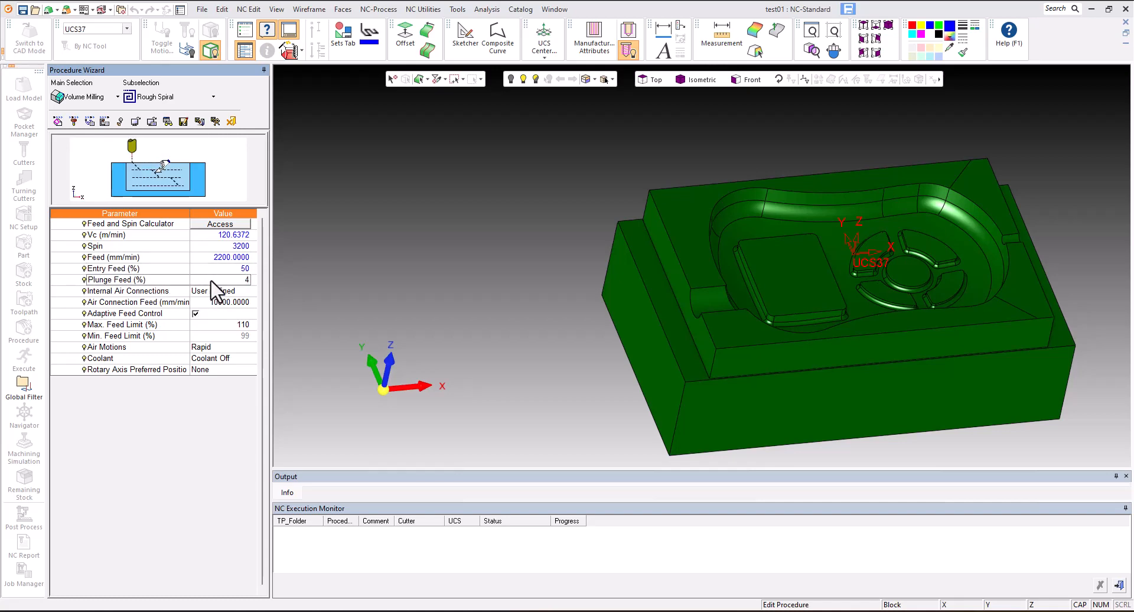
key("Return")
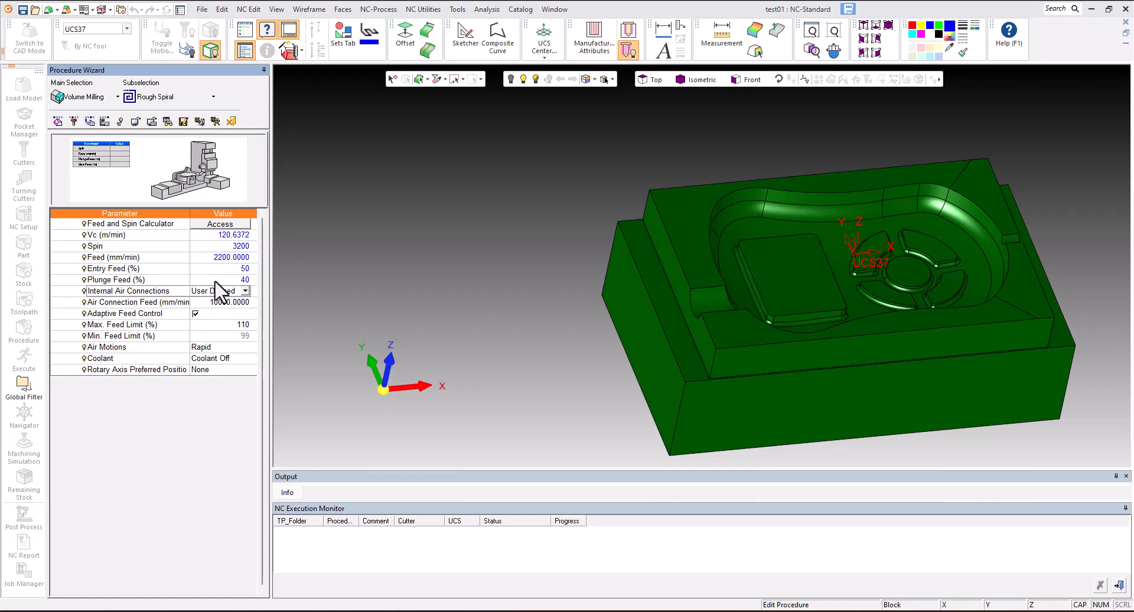
left_click(214, 280)
left_click(215, 272)
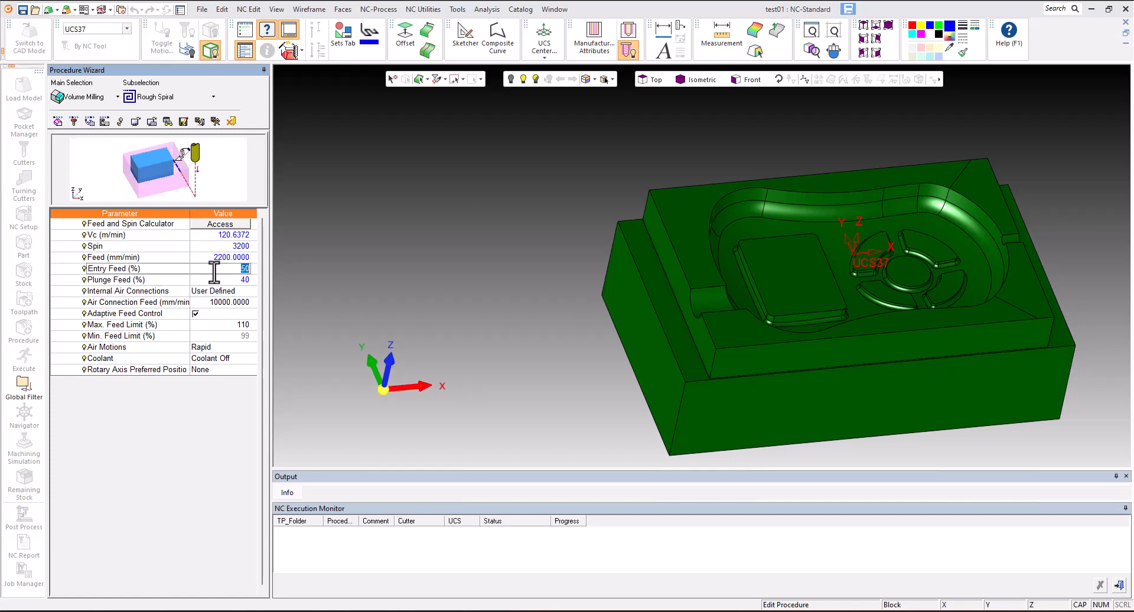
left_click(216, 123)
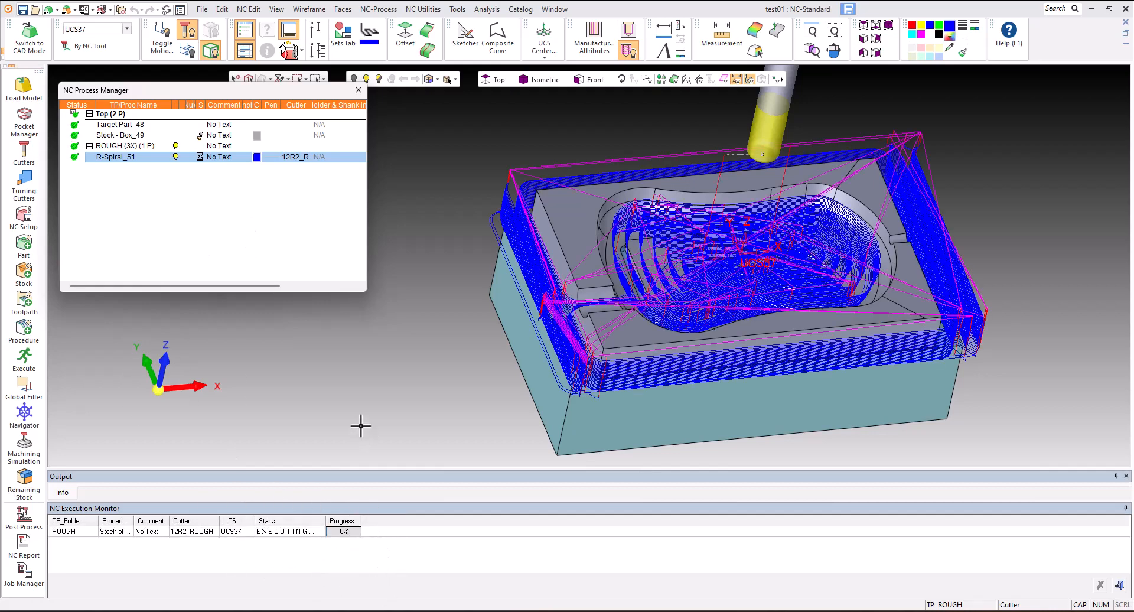
Hide the R-Spiral toolpath to inspect the remaining stock on the model, and show the toolpath again for viewing.
left_click(176, 156)
left_click(201, 156)
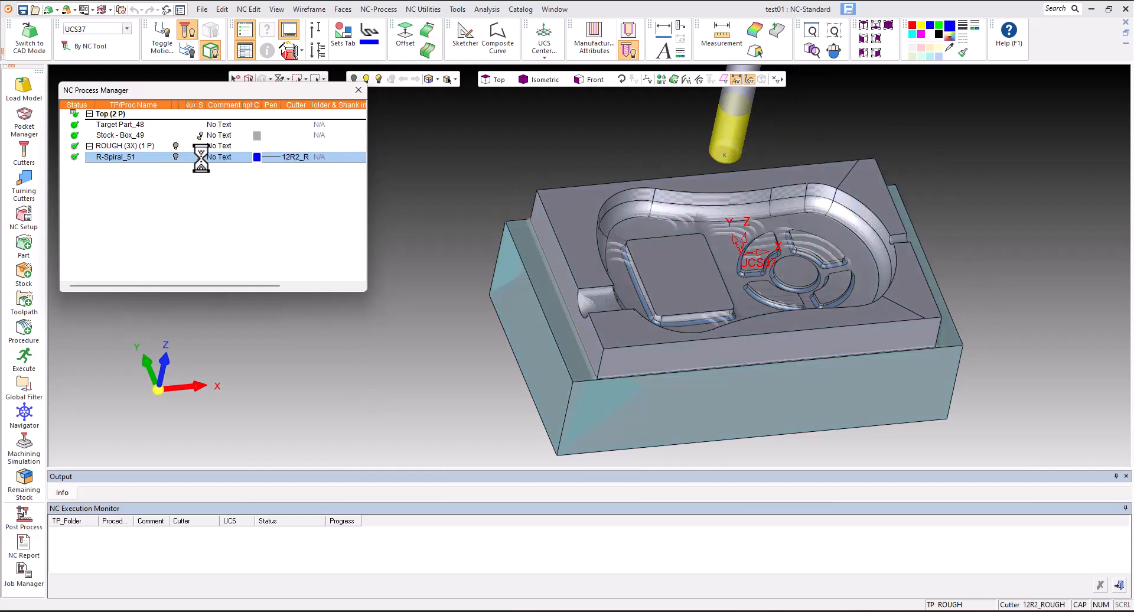
middle_click_drag(730, 256, 719, 288)
scroll(731, 288, "up", 3)
scroll(726, 255, "down", 4)
left_click(175, 156)
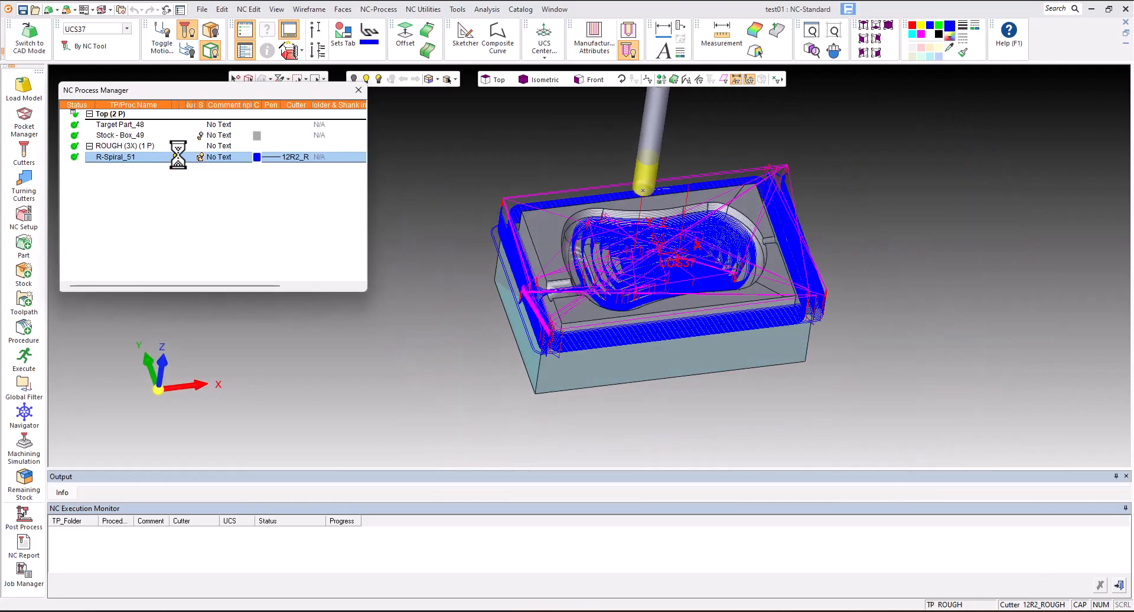
scroll(618, 280, "up", 2)
middle_click_drag(619, 280, 631, 264)
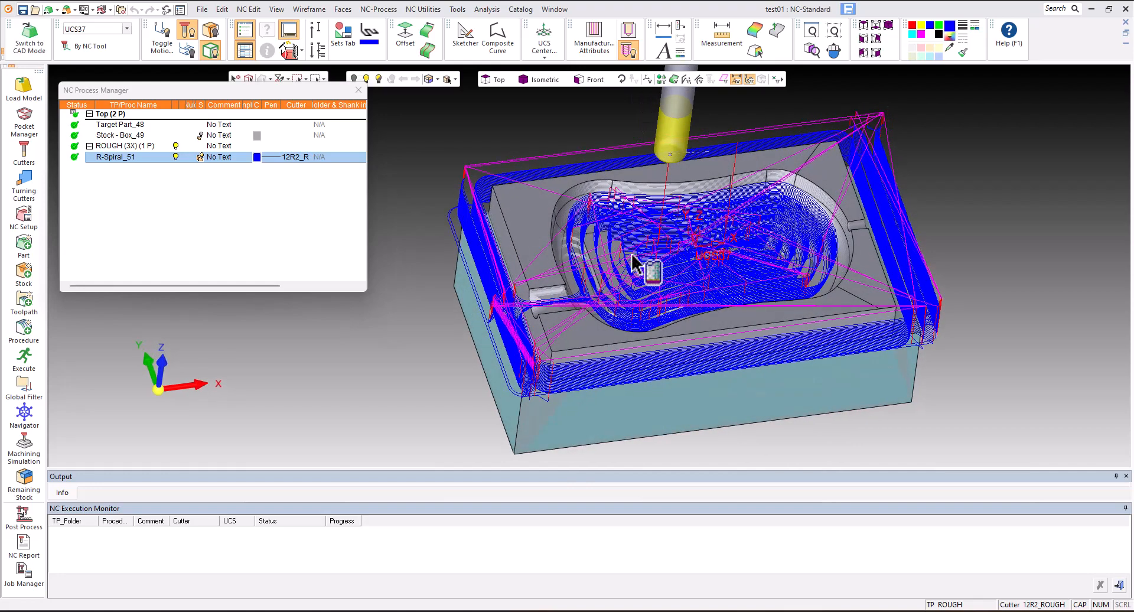